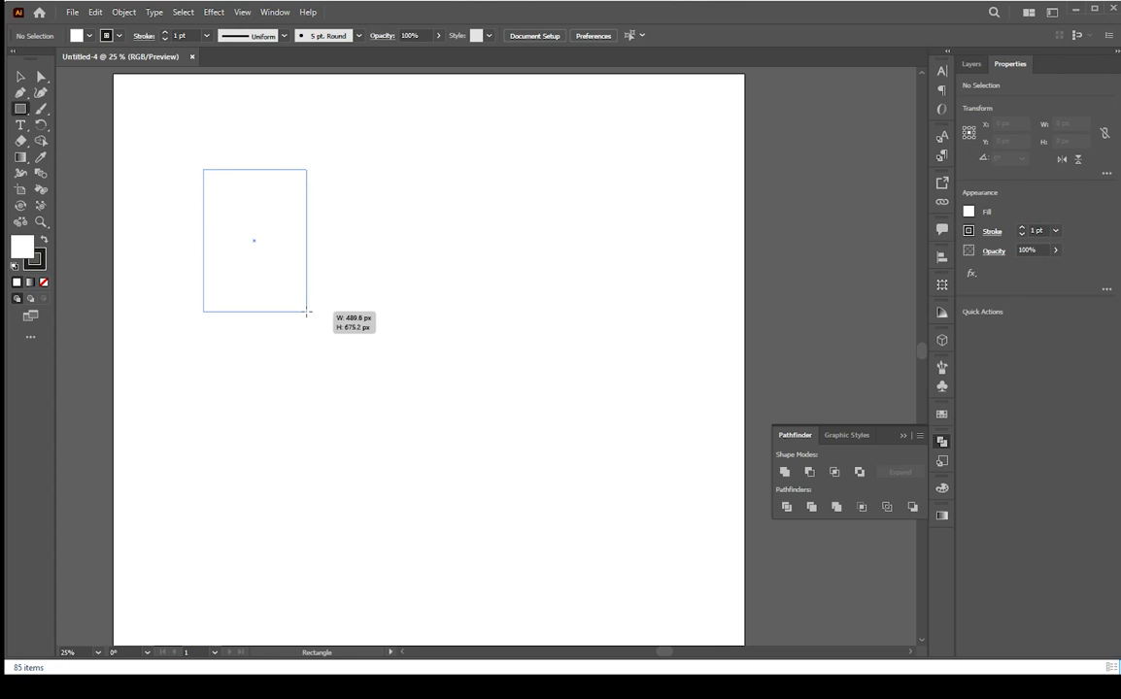
Set the rectangle's stroke weight to 15 pt
{"action": "left_click", "coordinate": [175, 35]}
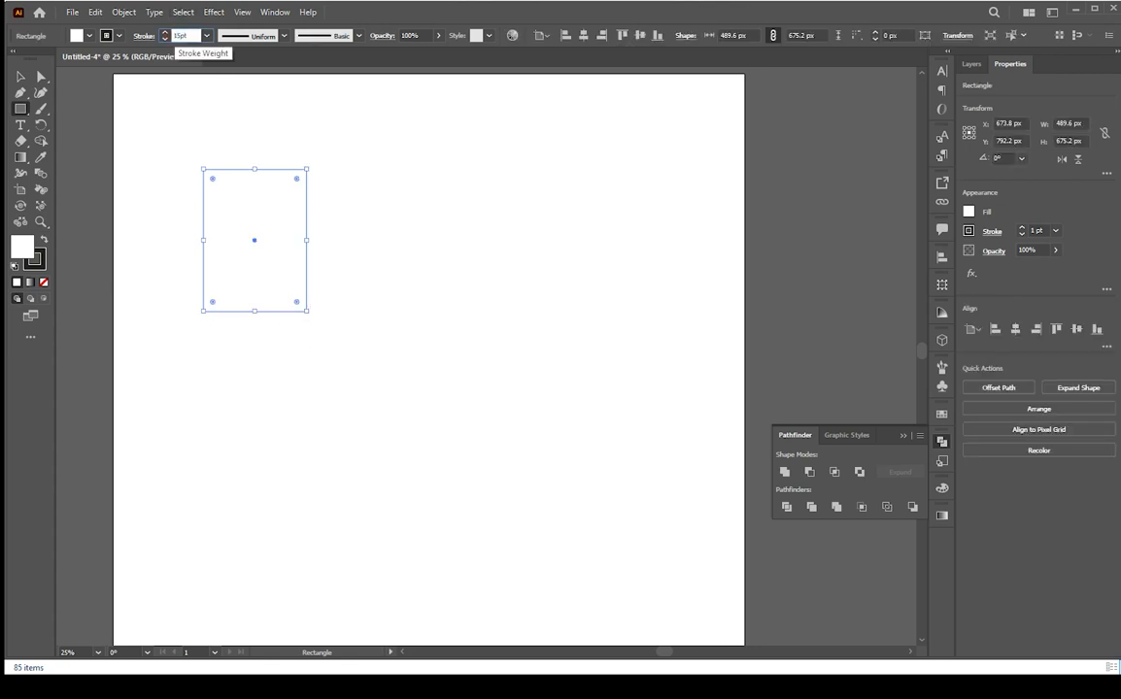
{"action": "key", "text": "Return"}
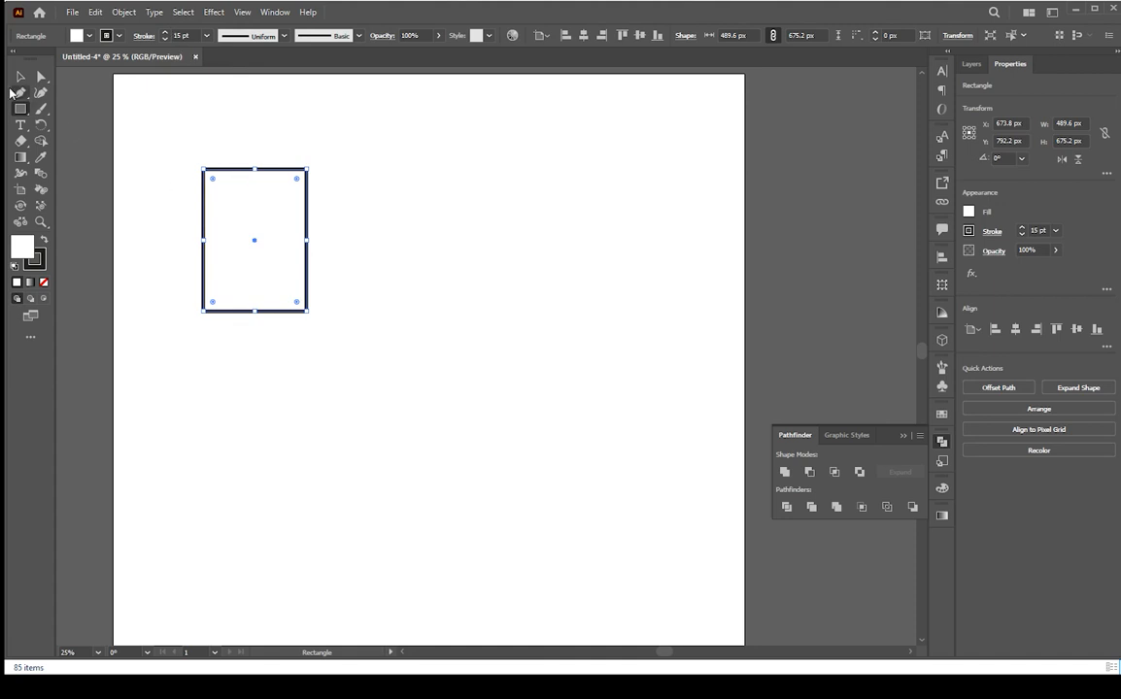
Draw a circle about 205 px wide centred on the rectangle's top edge and remove the fill from both the circle and the rectangle
{"action": "left_click_drag", "start_coordinate": [20, 109], "coordinate": [58, 124]}
{"action": "left_click_drag", "start_coordinate": [243, 149], "coordinate": [288, 193]}
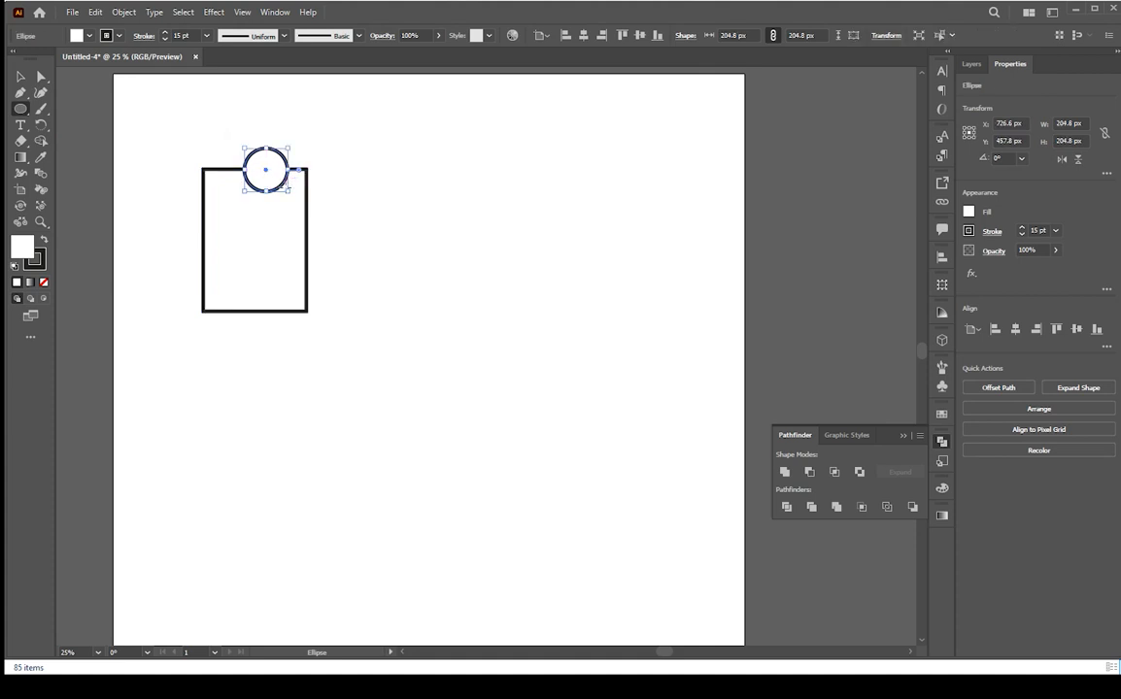
{"action": "left_click", "coordinate": [44, 283]}
{"action": "key", "text": "v"}
{"action": "left_click_drag", "start_coordinate": [282, 190], "coordinate": [270, 191]}
{"action": "left_click", "coordinate": [282, 268]}
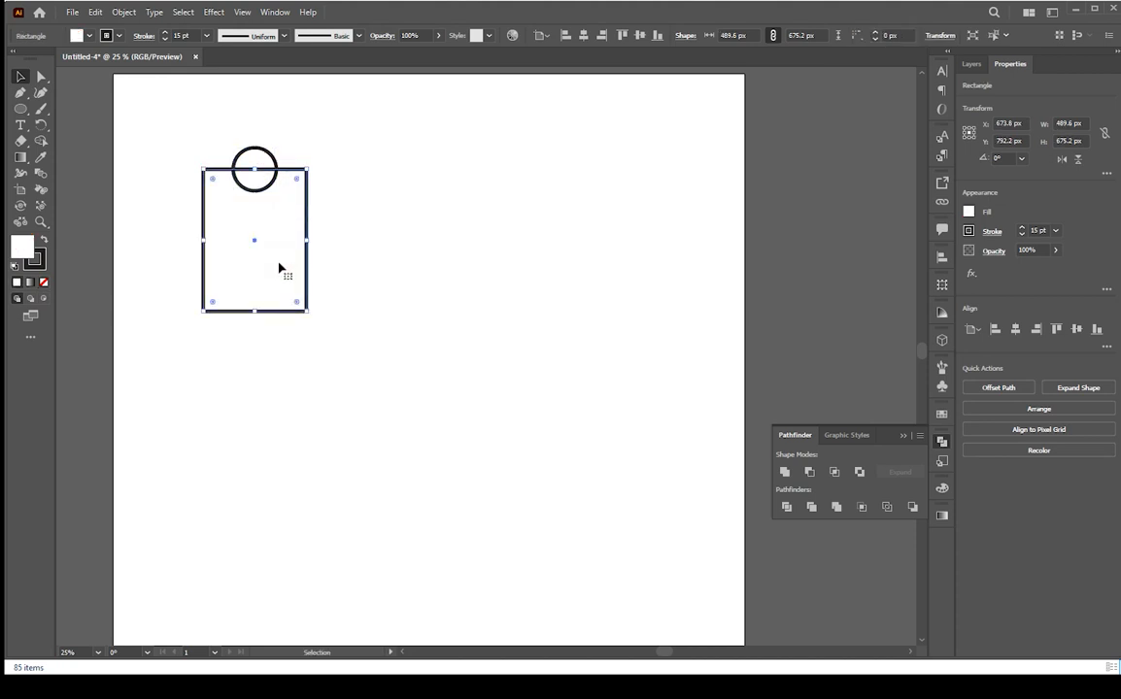
{"action": "left_click", "coordinate": [44, 282]}
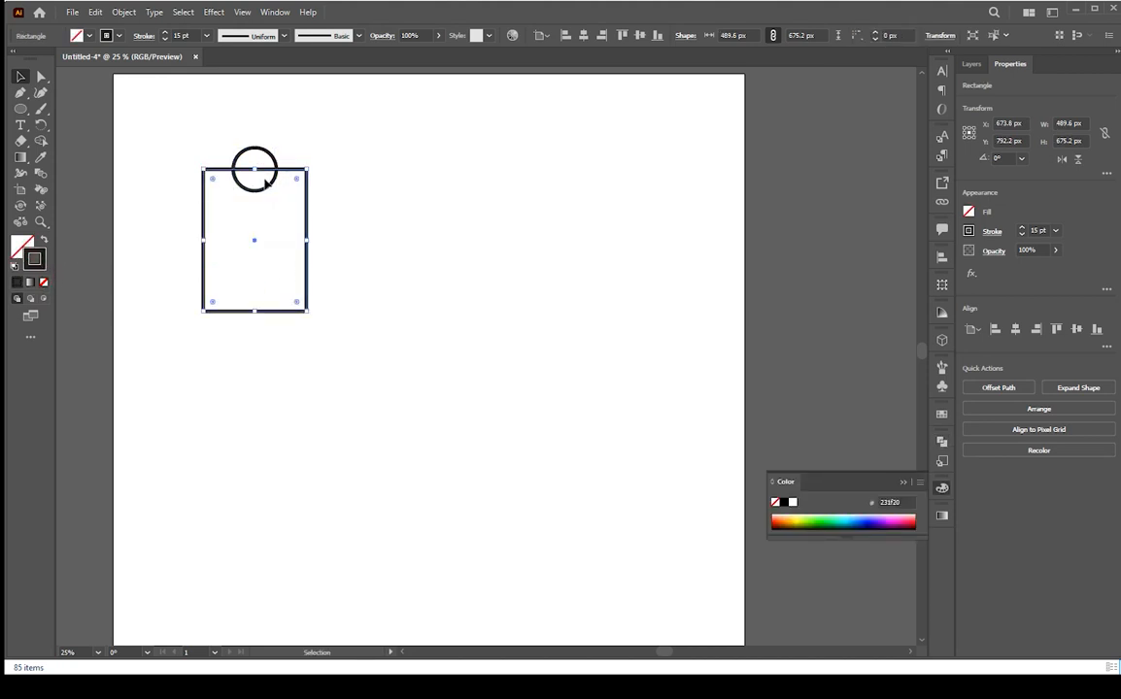
Duplicate the circle onto the bottom, left and right edges, vertically centring the two side circles on the rectangle's sides
{"action": "left_click_drag", "start_coordinate": [270, 185], "coordinate": [224, 252]}
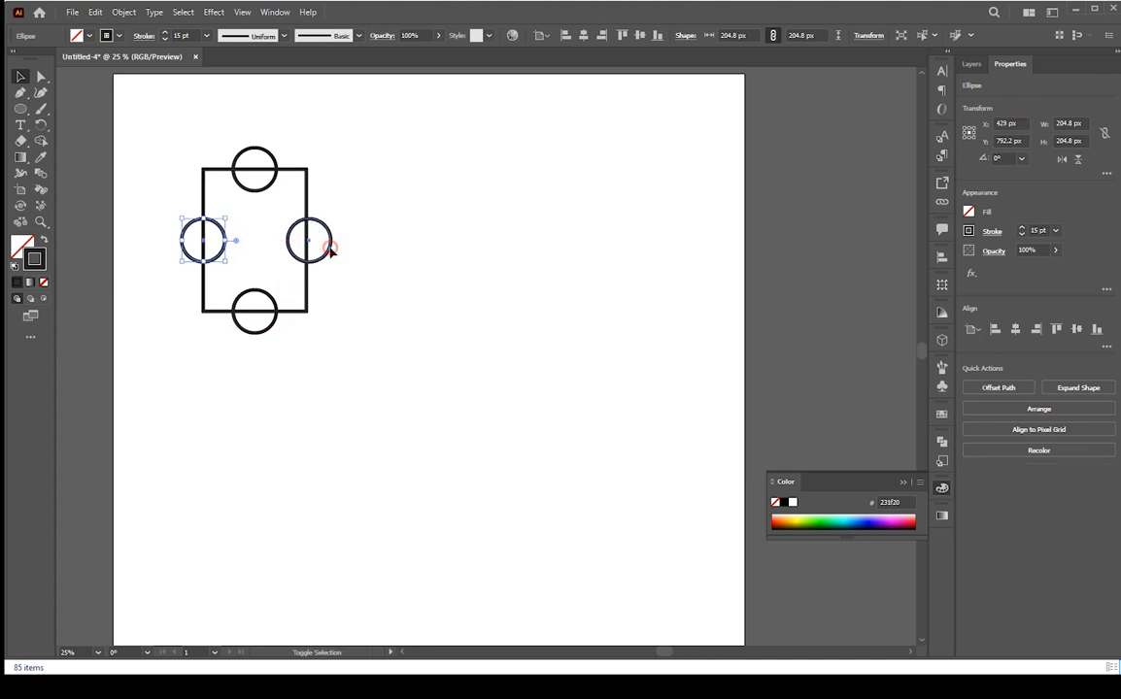
{"action": "left_click", "coordinate": [328, 244], "text": "shift"}
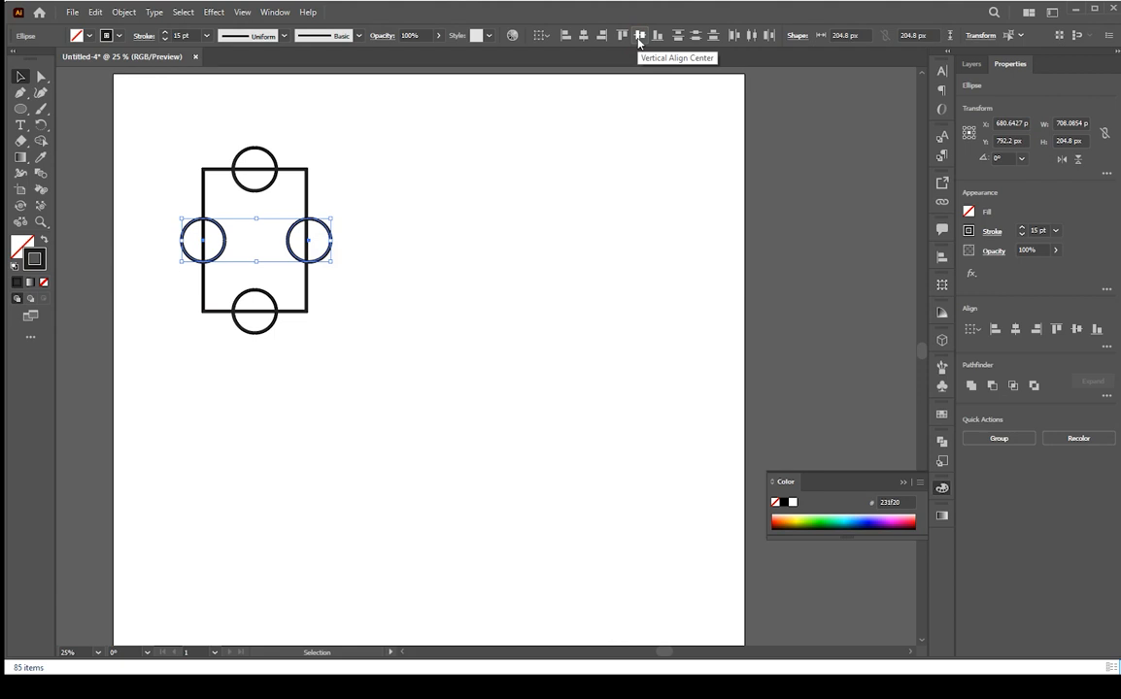
{"action": "left_click", "coordinate": [639, 38]}
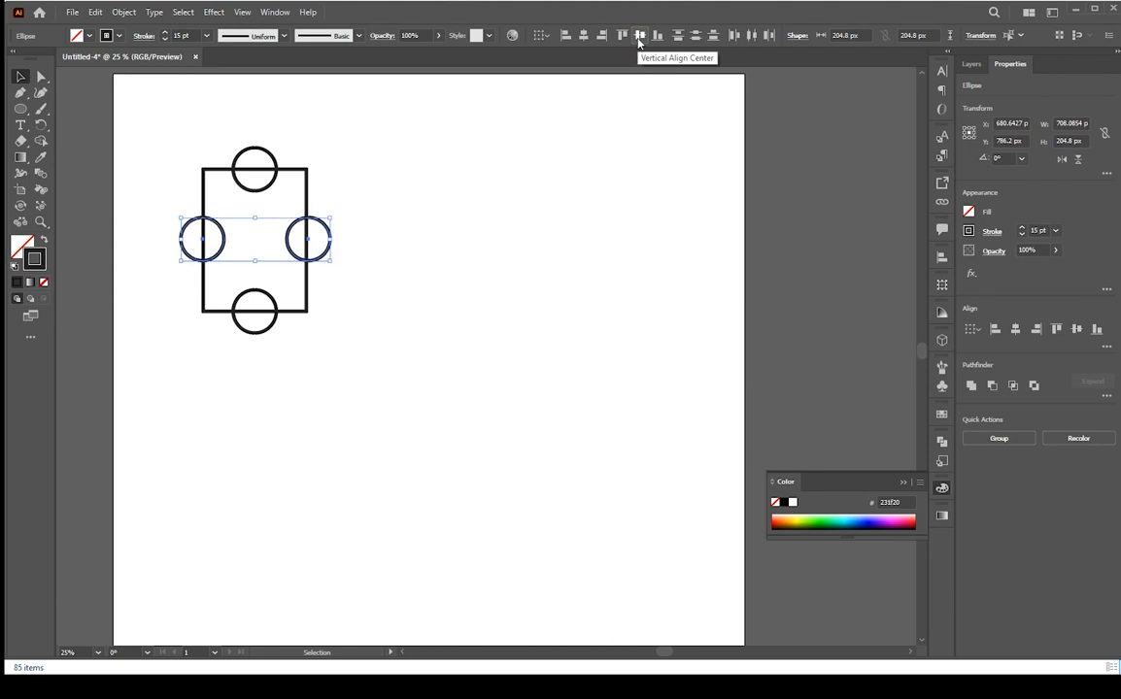
{"action": "left_click", "coordinate": [548, 177]}
{"action": "scroll", "coordinate": [254, 270], "scroll_direction": "up", "scroll_amount": 1}
{"action": "left_click_drag", "start_coordinate": [303, 264], "coordinate": [392, 265]}
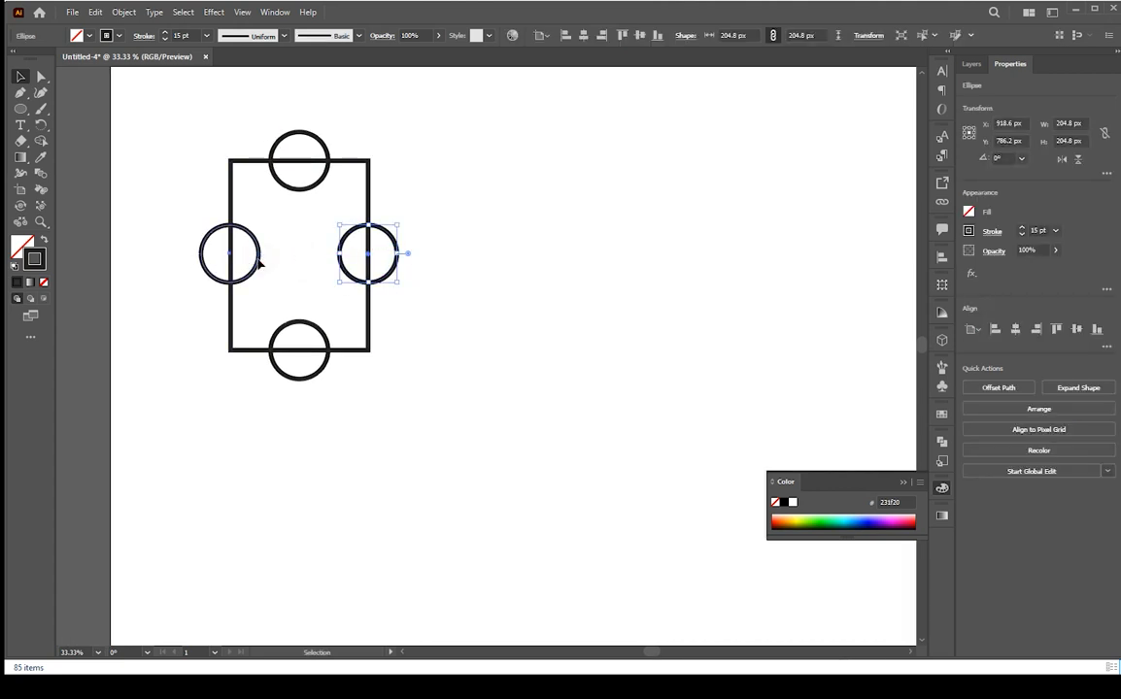
Select the rectangle and all four circles and merge them into one shape with Pathfinder Unite
{"action": "left_click", "coordinate": [260, 263]}
{"action": "left_click_drag", "start_coordinate": [423, 104], "coordinate": [183, 392]}
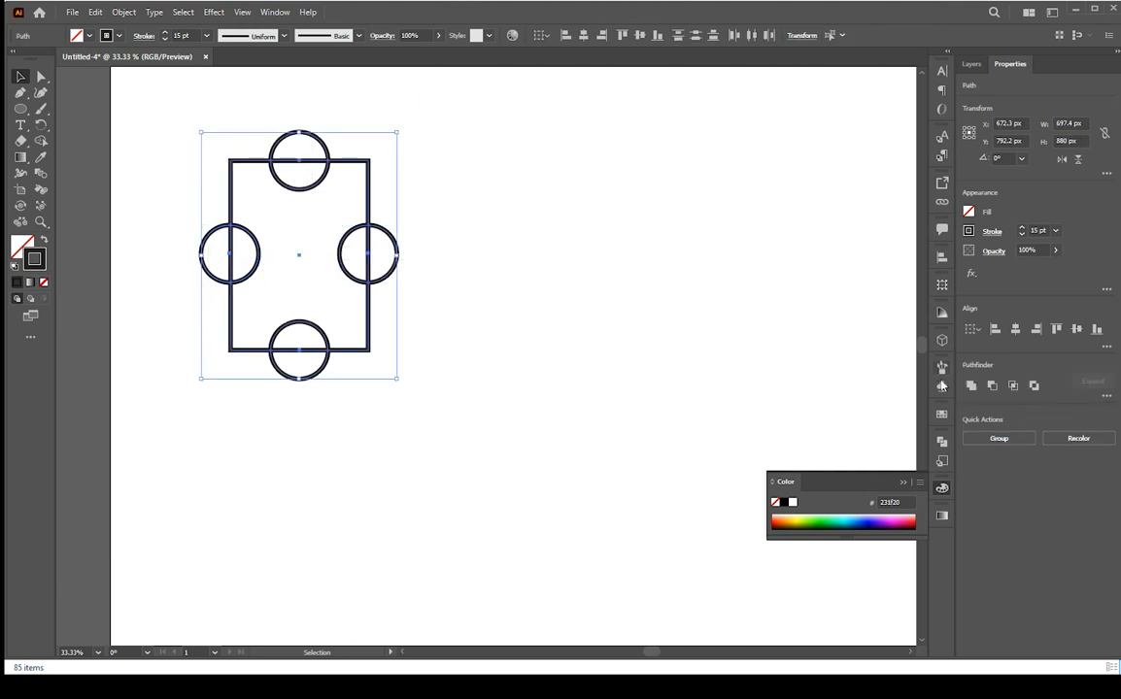
{"action": "left_click", "coordinate": [941, 442]}
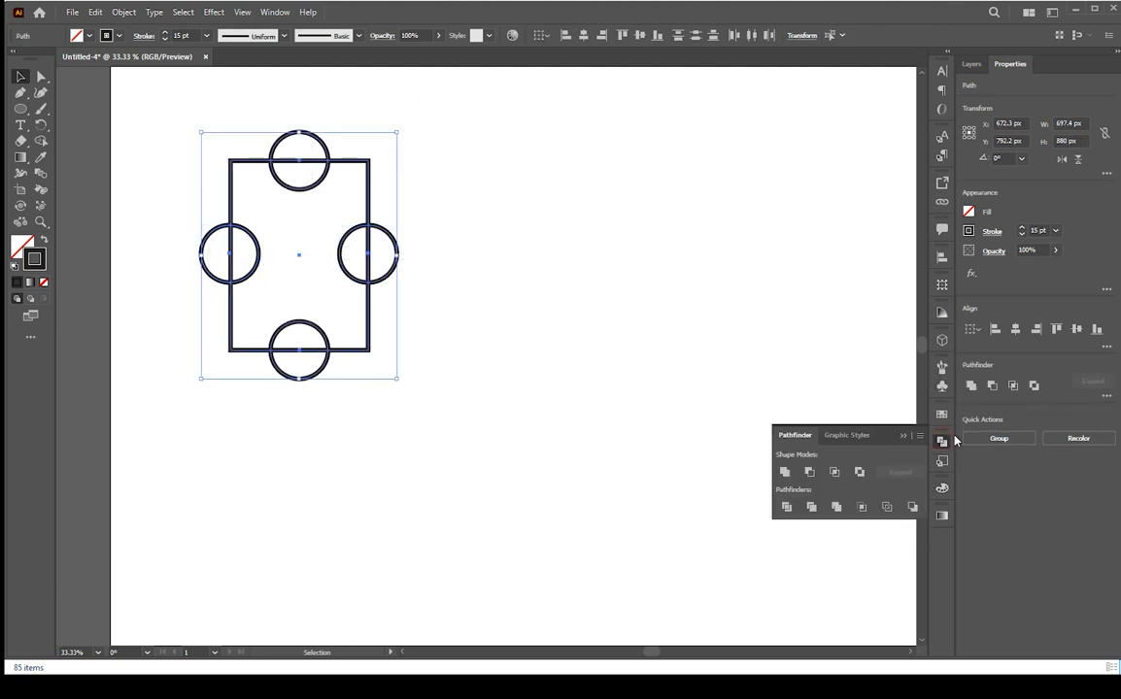
{"action": "left_click", "coordinate": [785, 472]}
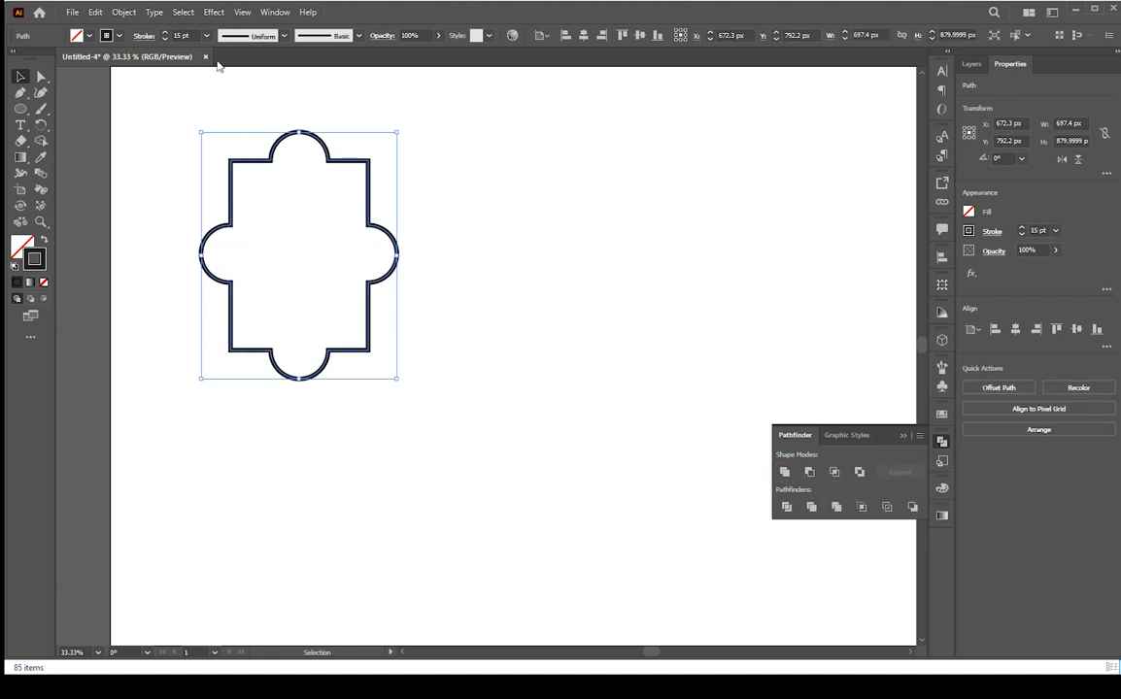
Set the merged shape's stroke weight to 12 pt
{"action": "left_click", "coordinate": [180, 35]}
{"action": "type", "text": "12"}
{"action": "key", "text": "Return"}
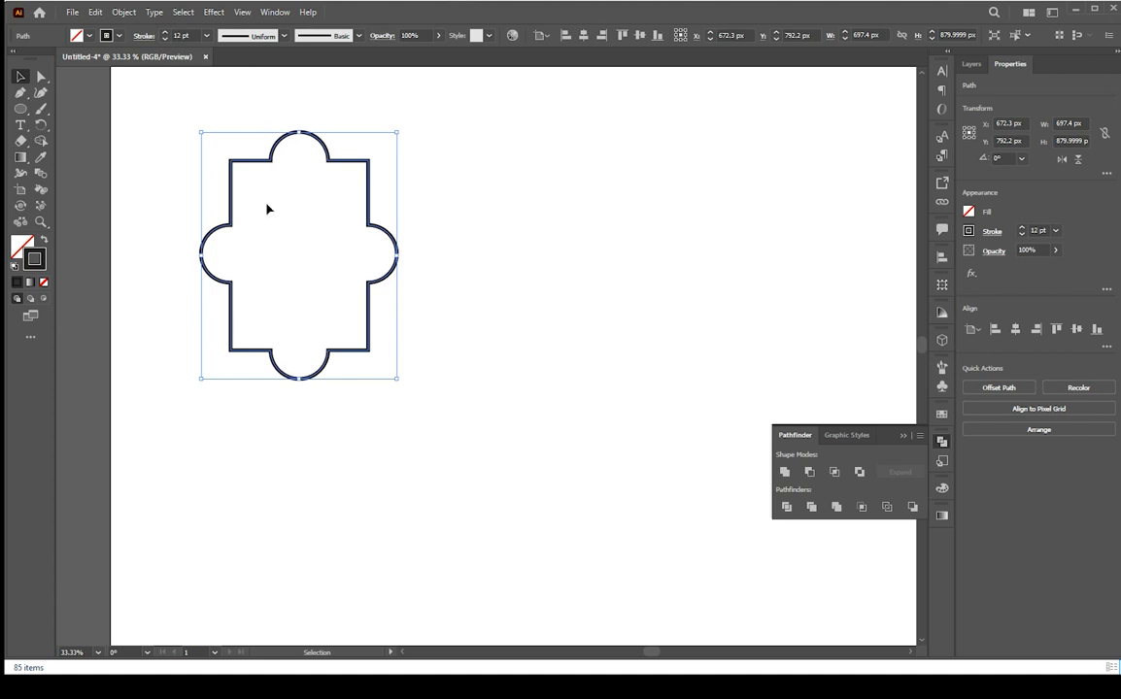
Create an outer copy of the shape with Offset Path at 30 px
{"action": "left_click", "coordinate": [122, 11]}
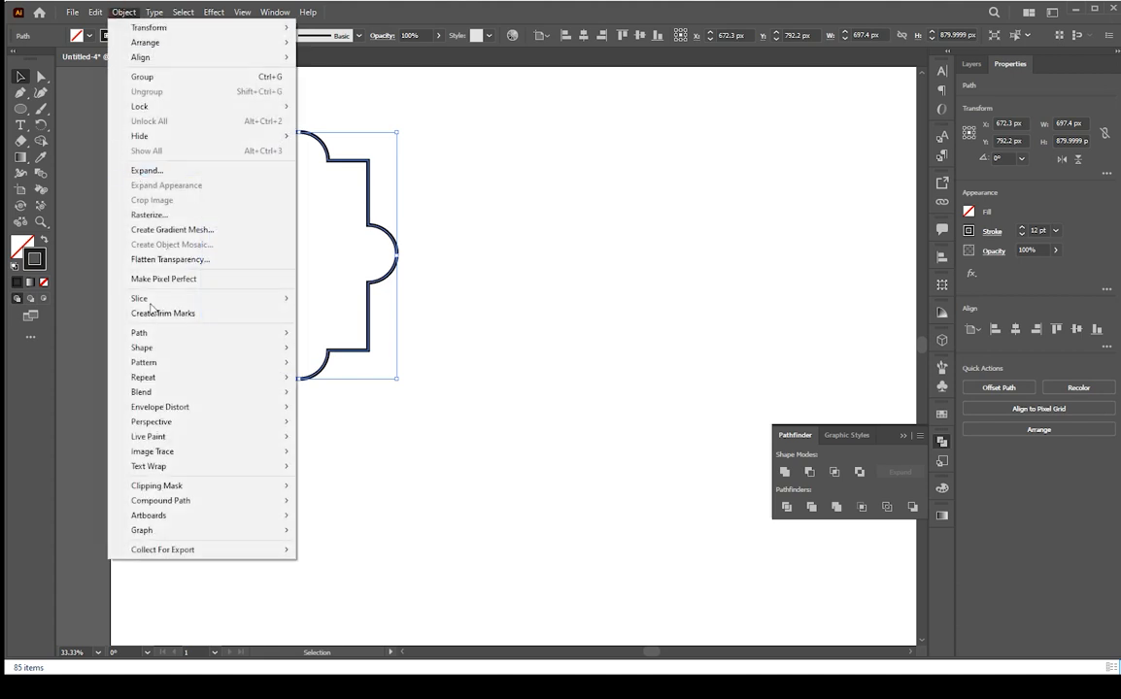
{"action": "mouse_move", "coordinate": [165, 333]}
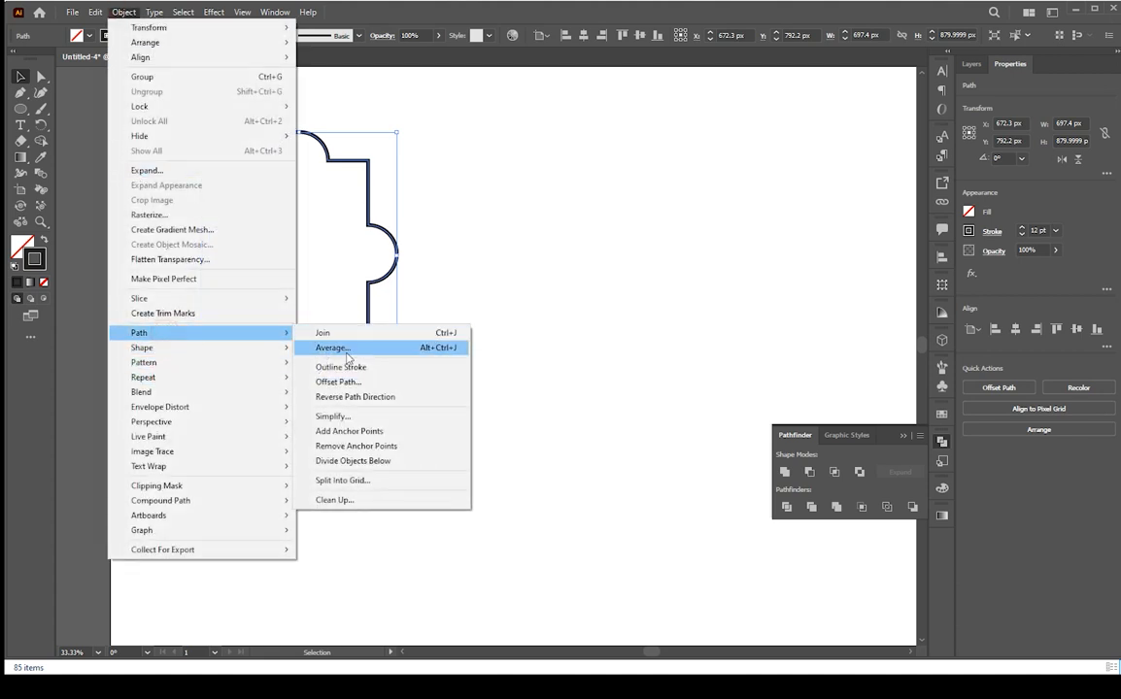
{"action": "left_click", "coordinate": [347, 382]}
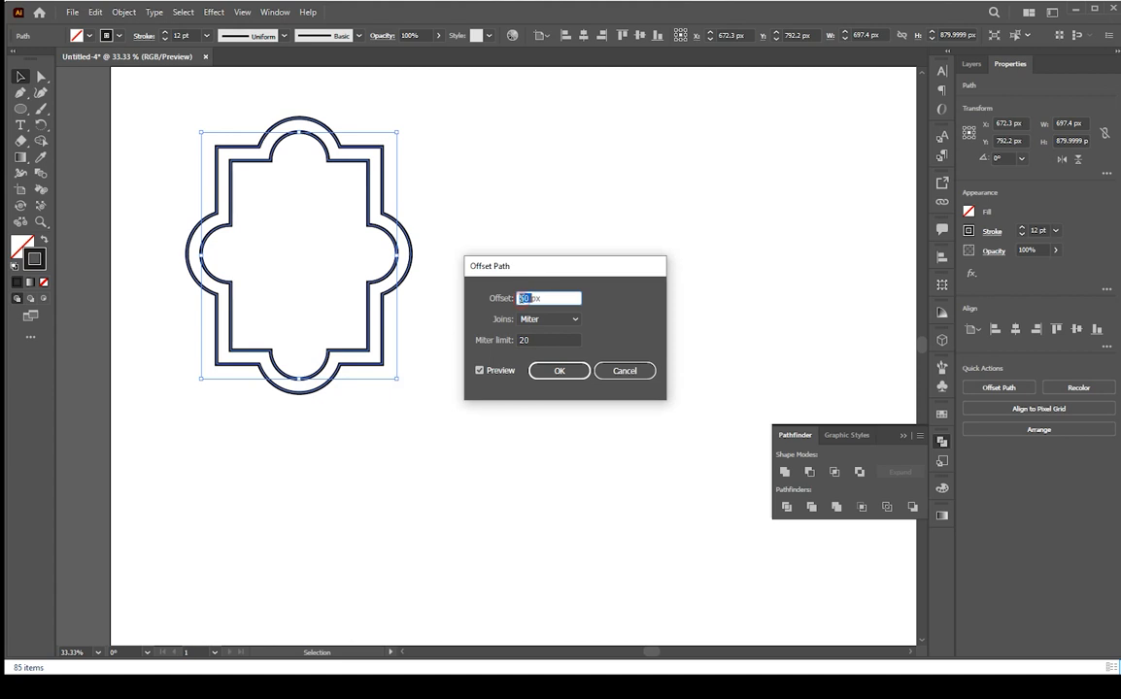
{"action": "type", "text": "3px"}
{"action": "key", "text": "Return"}
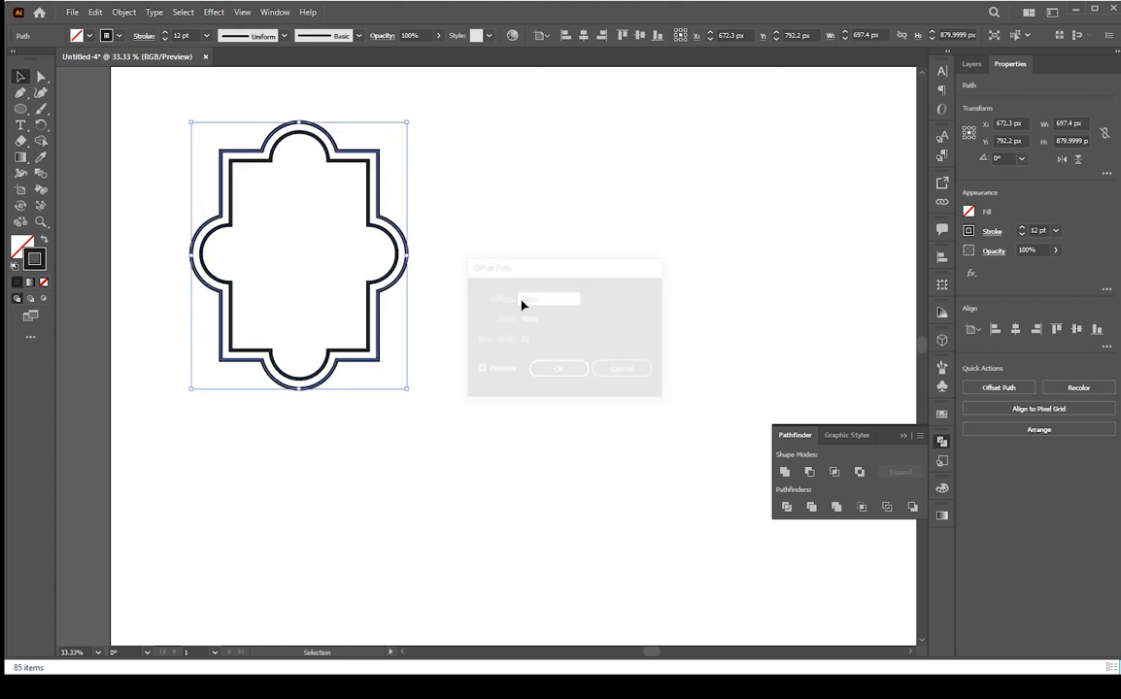
Set the offset outline's stroke weight to 25 pt
{"action": "left_click", "coordinate": [180, 35]}
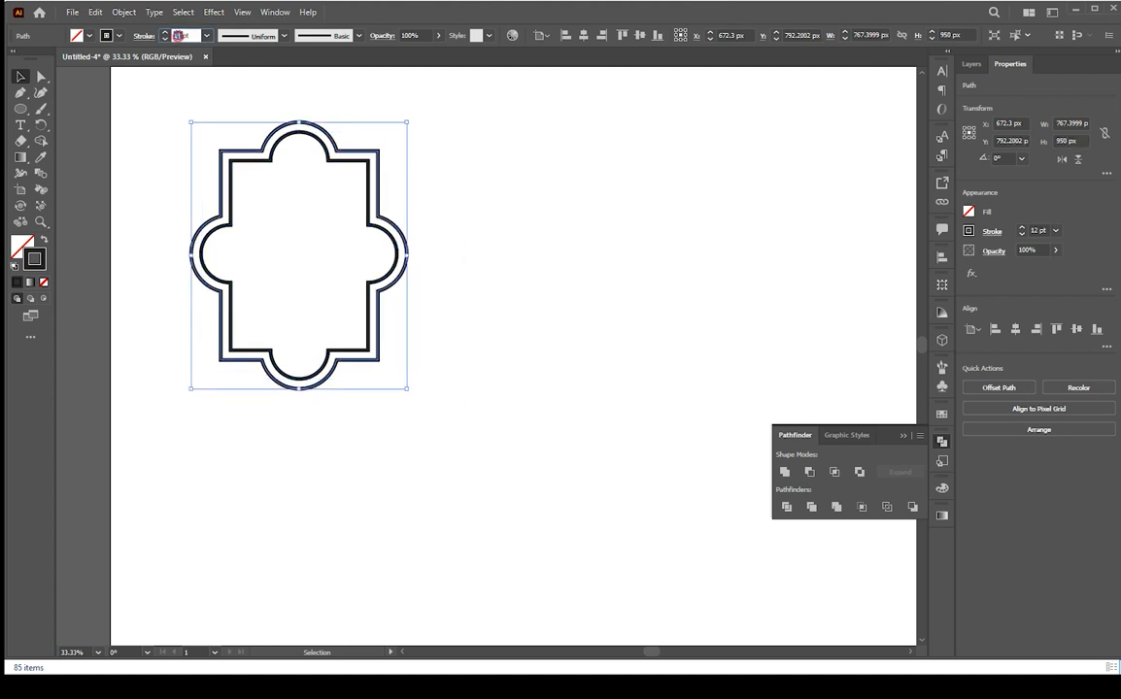
{"action": "type", "text": "25"}
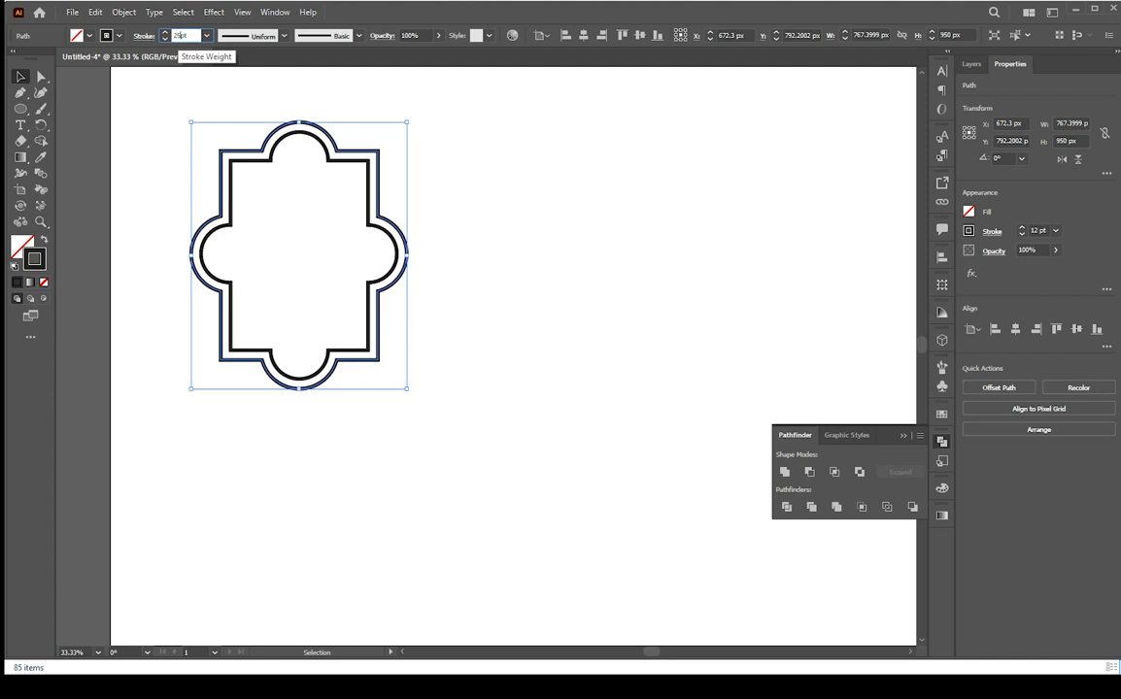
{"action": "key", "text": "Return"}
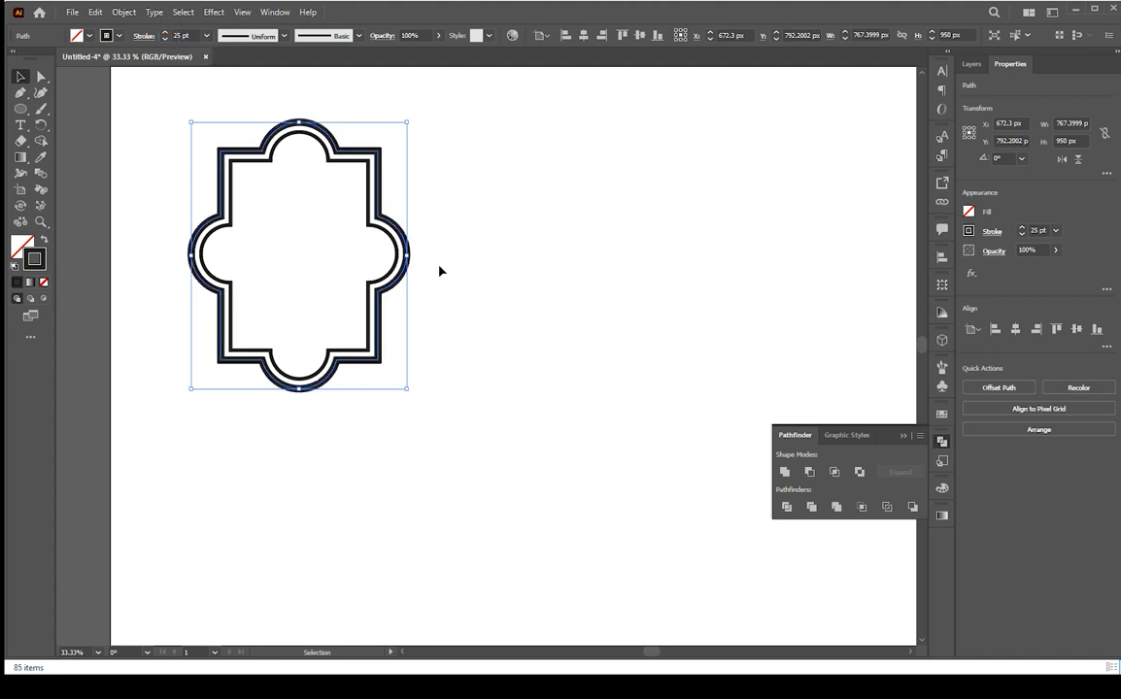
Select the outer outline and apply a gradient to its stroke
{"action": "left_click", "coordinate": [400, 350]}
{"action": "key", "text": "ctrl+minus"}
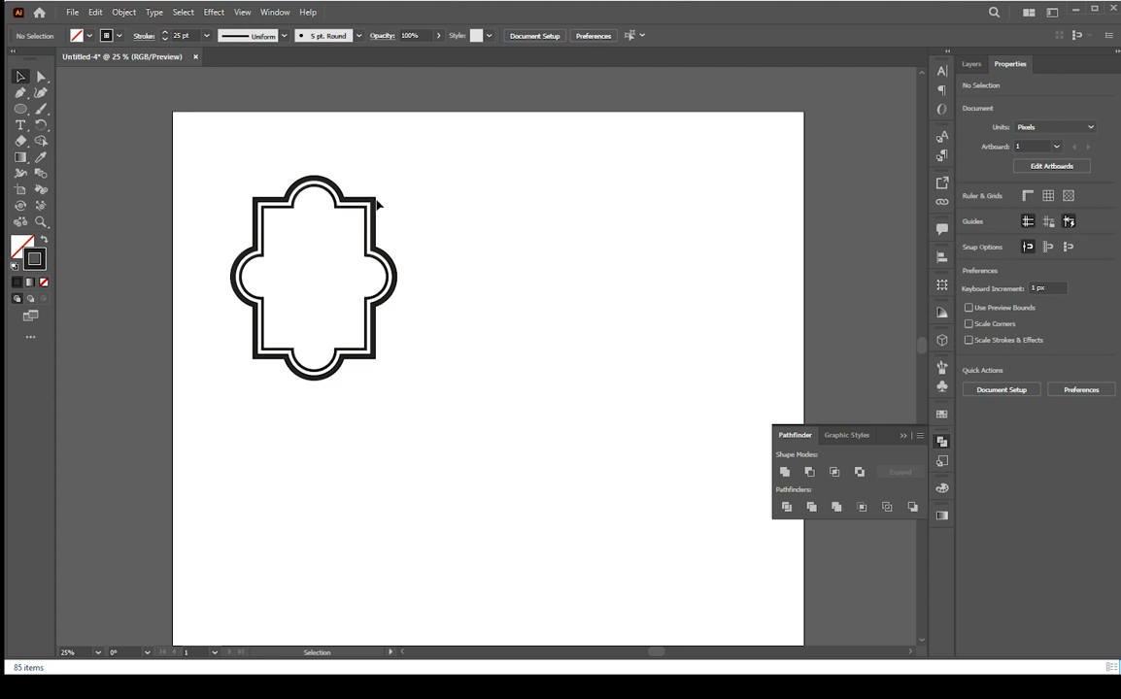
{"action": "left_click", "coordinate": [377, 197]}
{"action": "left_click", "coordinate": [30, 283]}
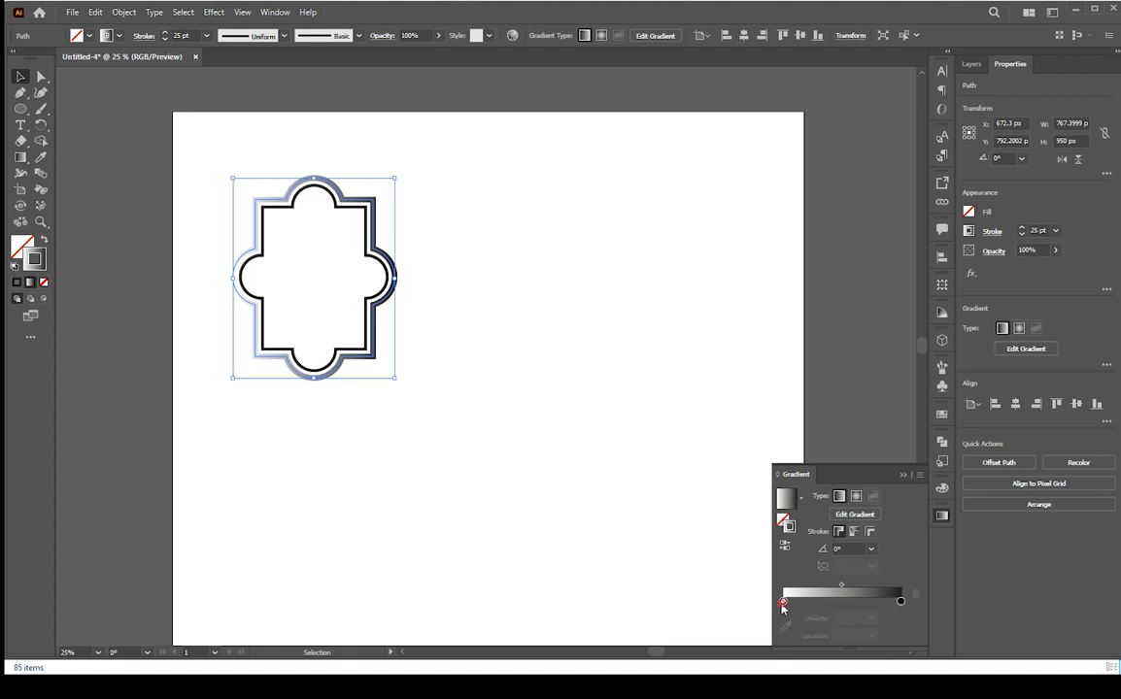
Set the gradient's starting color stop to an orange swatch
{"action": "left_click", "coordinate": [783, 604]}
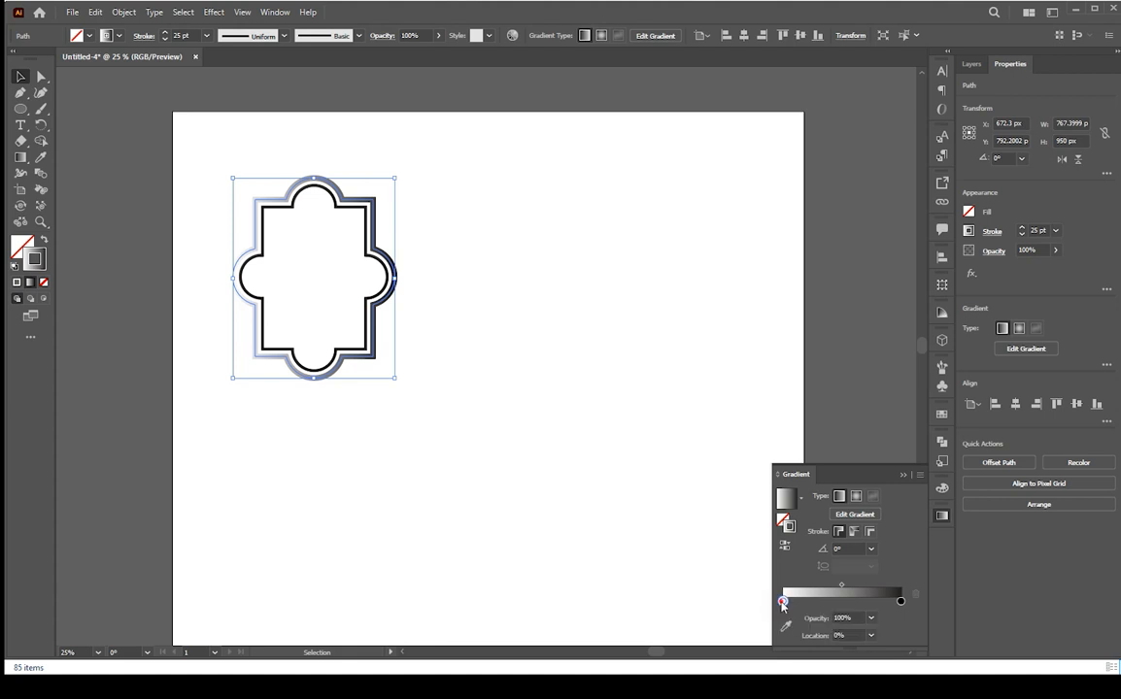
{"action": "double_click", "coordinate": [783, 603]}
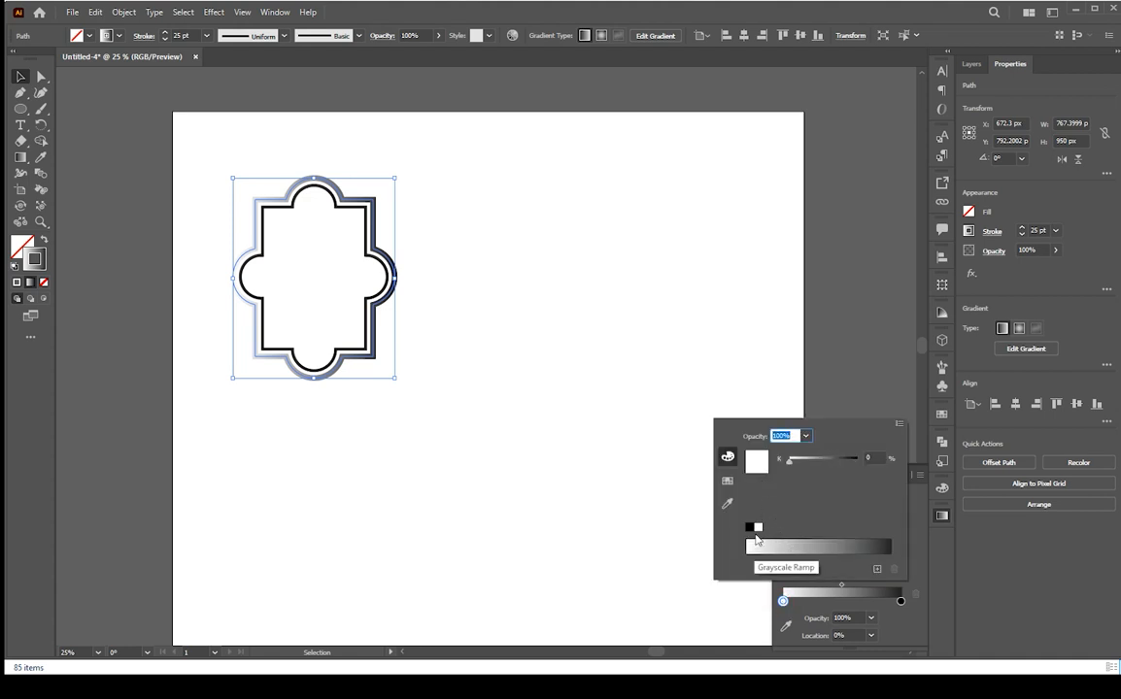
{"action": "left_click", "coordinate": [730, 481]}
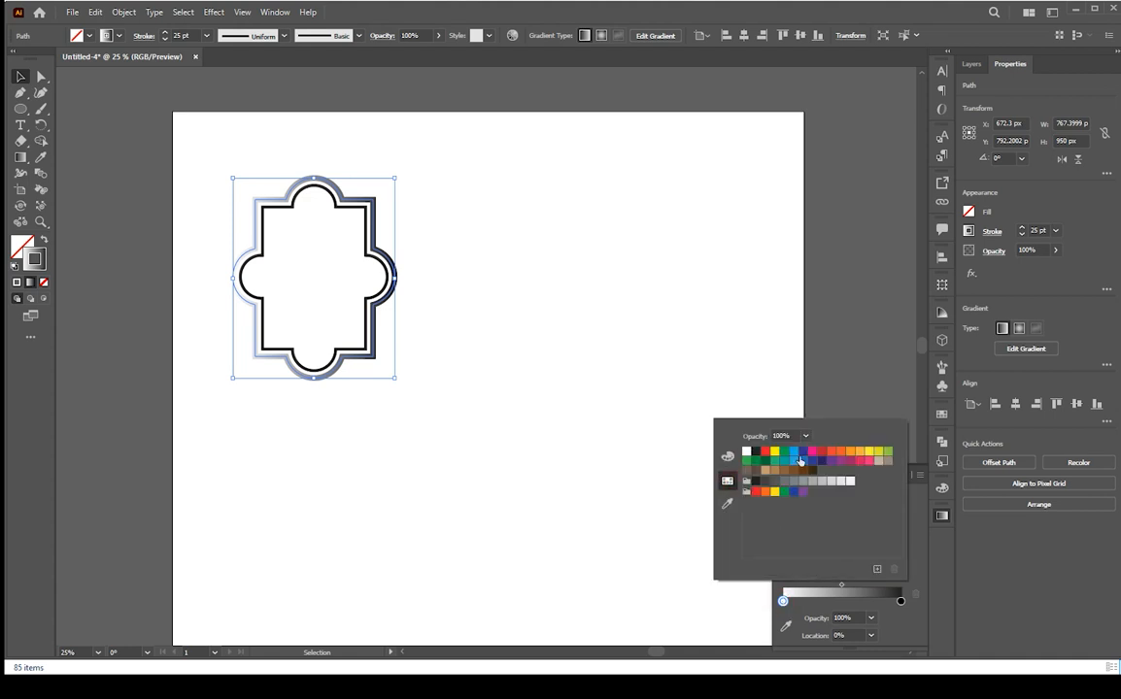
{"action": "left_click", "coordinate": [853, 457]}
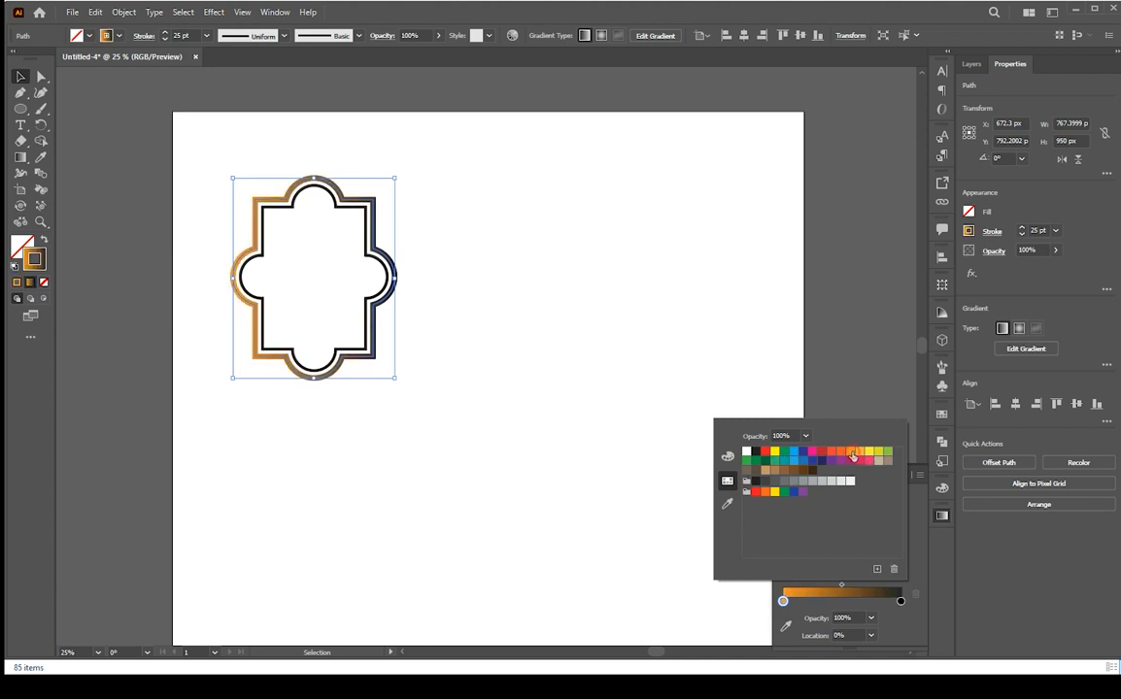
Set the gradient's ending color stop to a light orange swatch
{"action": "left_click", "coordinate": [903, 603]}
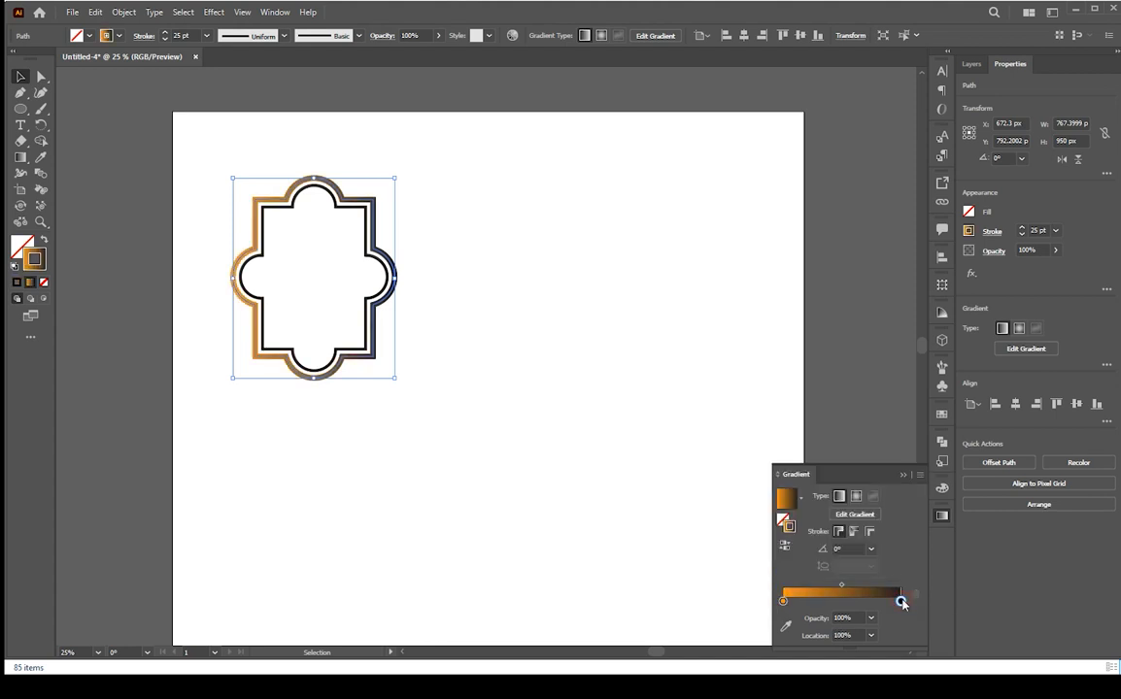
{"action": "double_click", "coordinate": [902, 603]}
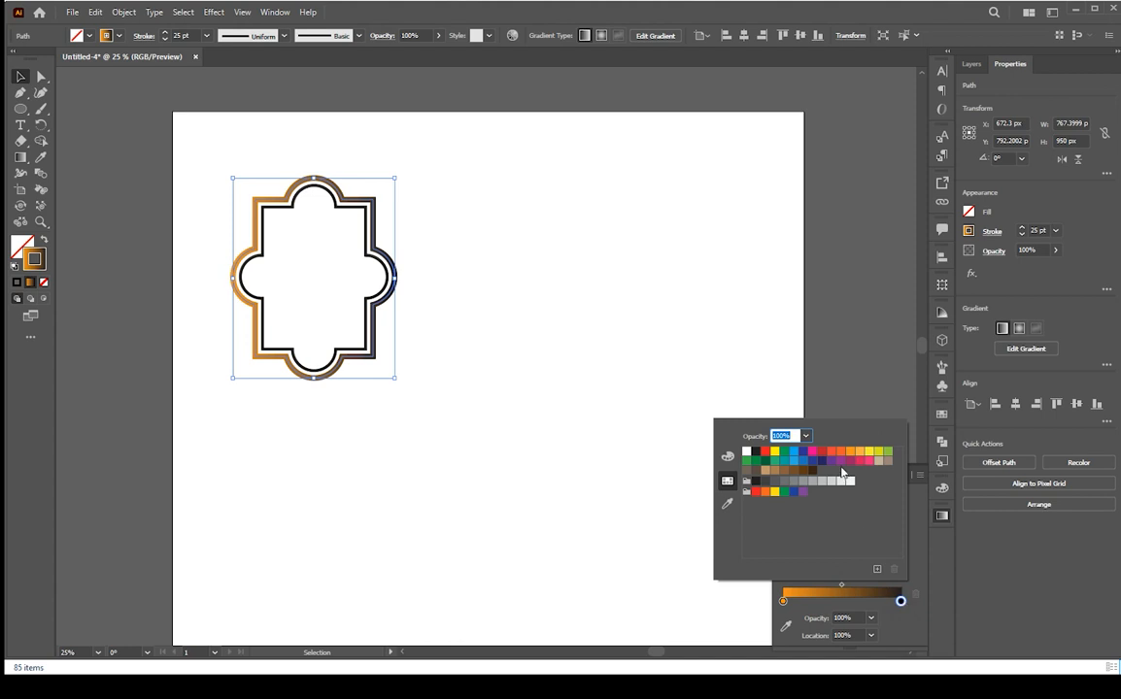
{"action": "left_click", "coordinate": [861, 453]}
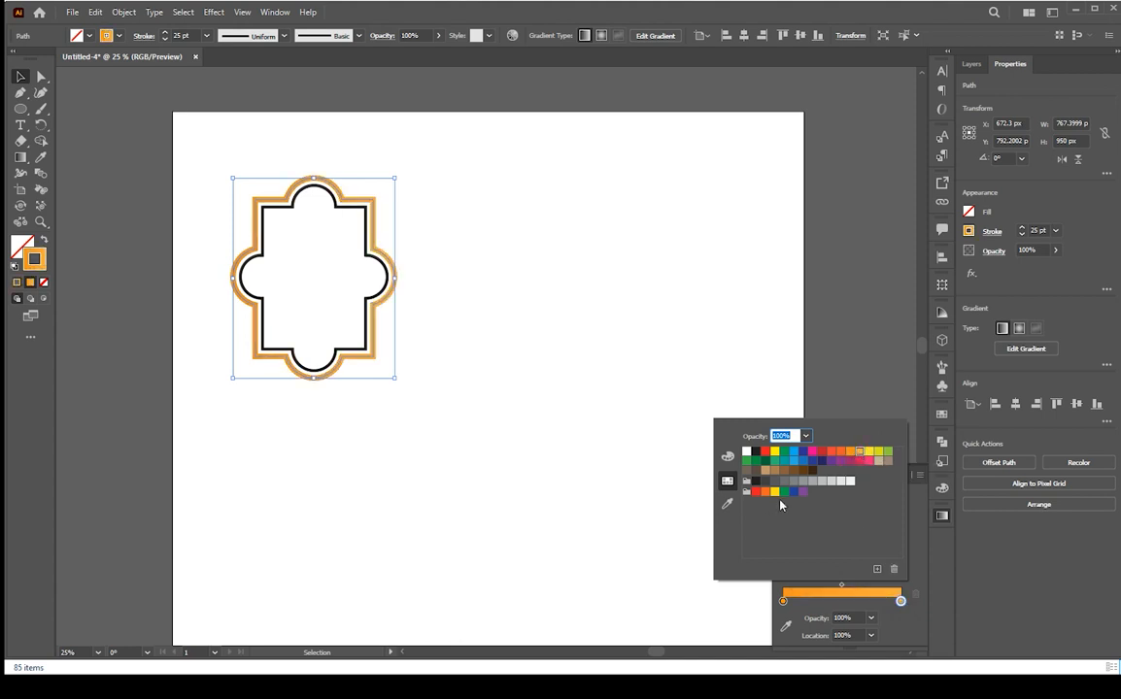
{"action": "left_click", "coordinate": [840, 603]}
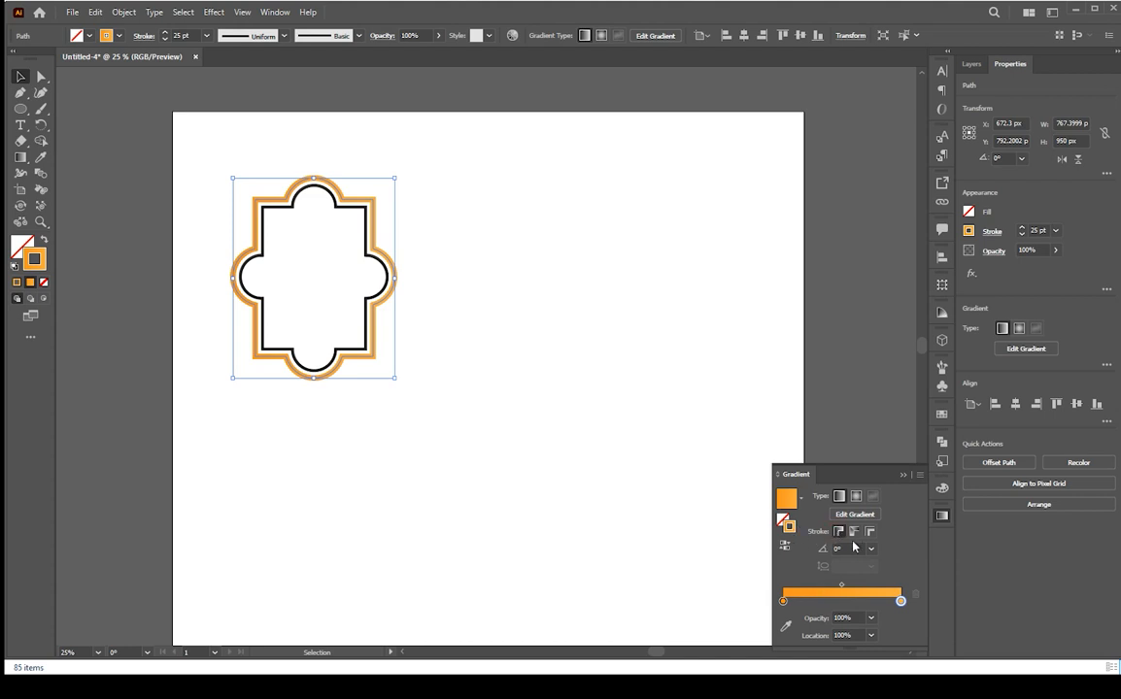
Switch the stroke gradient to radial and apply it along the stroke
{"action": "left_click", "coordinate": [856, 498]}
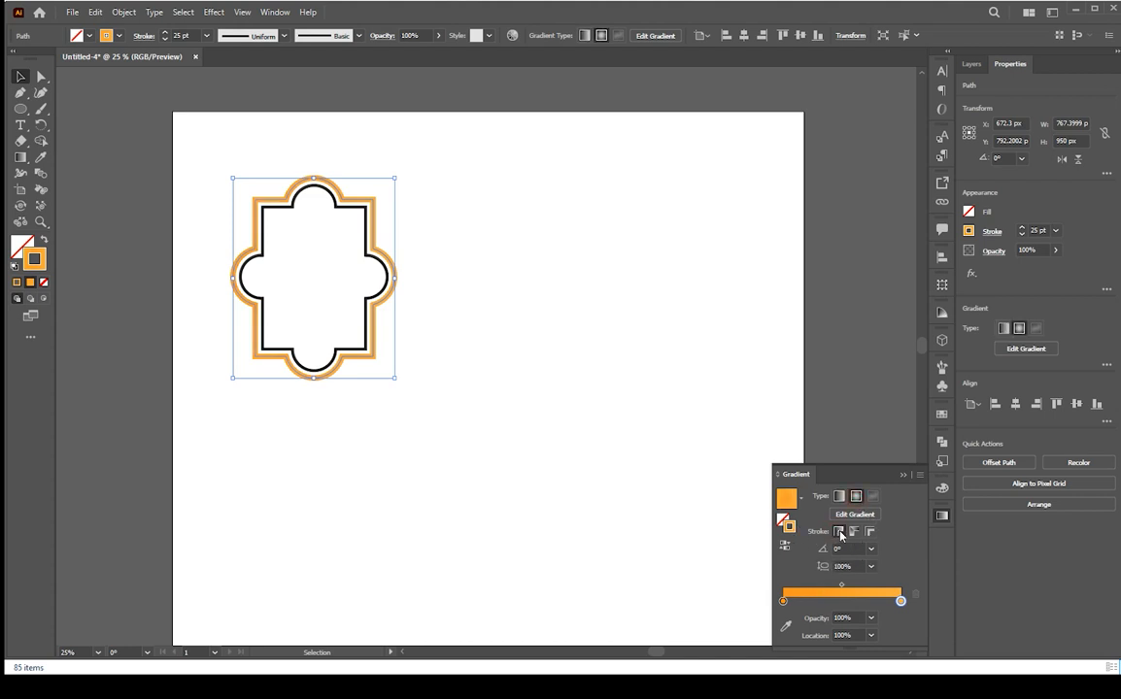
{"action": "left_click", "coordinate": [855, 532]}
{"action": "left_click", "coordinate": [541, 406]}
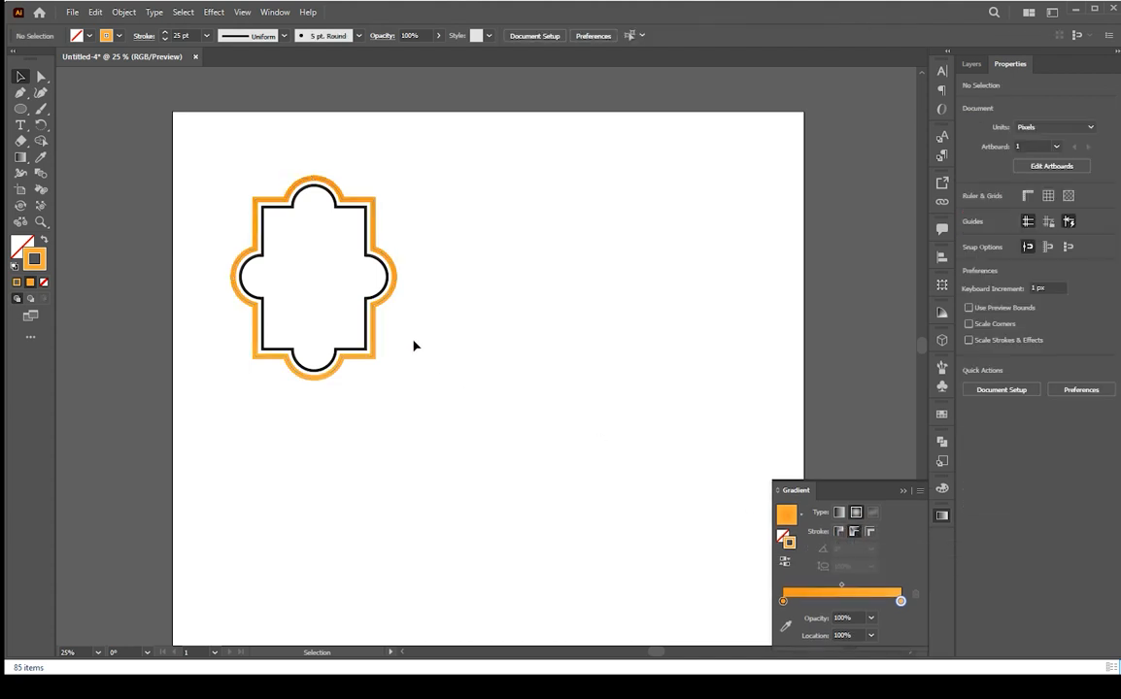
Reduce the outer outline's stroke weight to 20 pt
{"action": "left_click", "coordinate": [392, 291]}
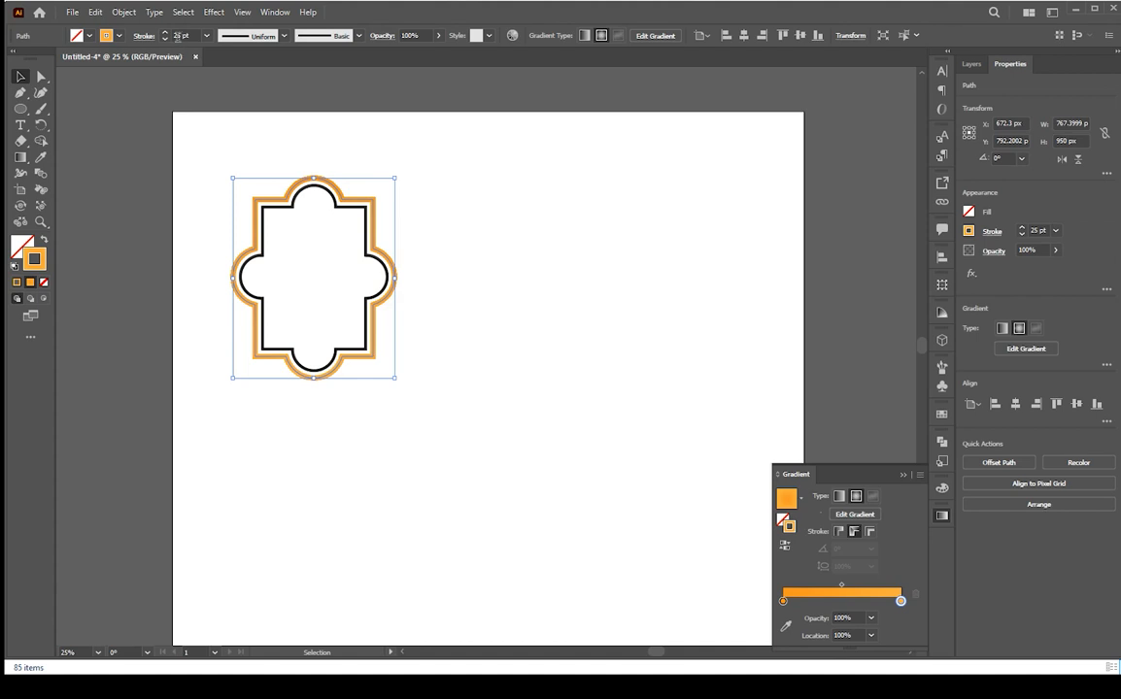
{"action": "type", "text": "20"}
{"action": "key", "text": "Return"}
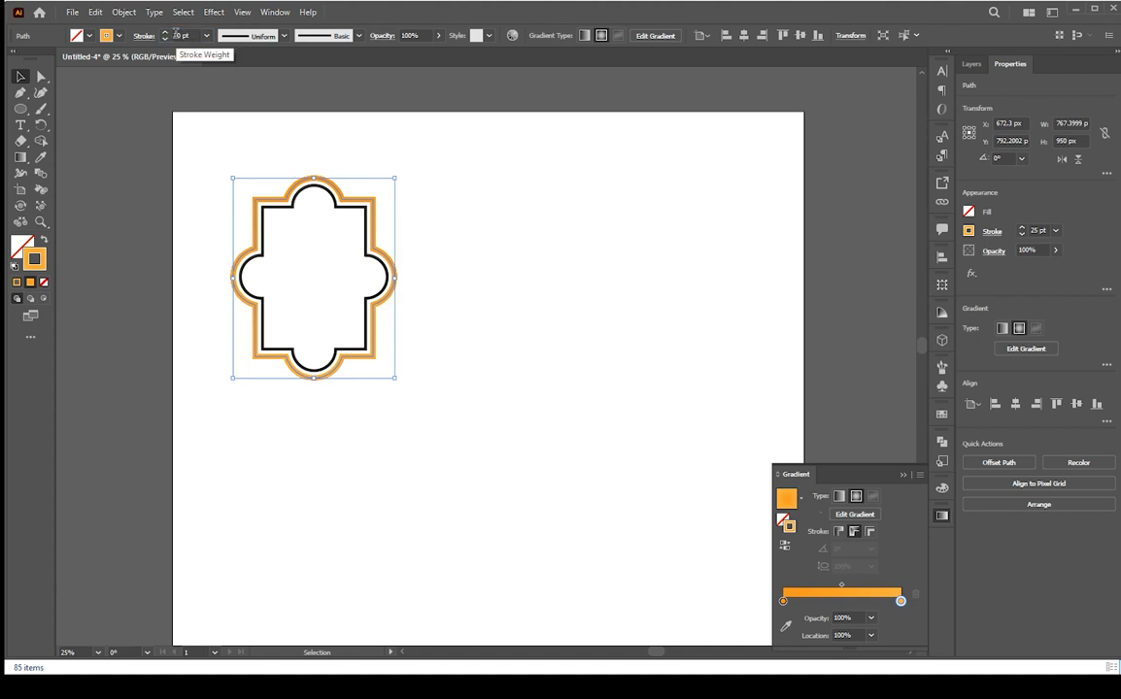
{"action": "left_click", "coordinate": [491, 315]}
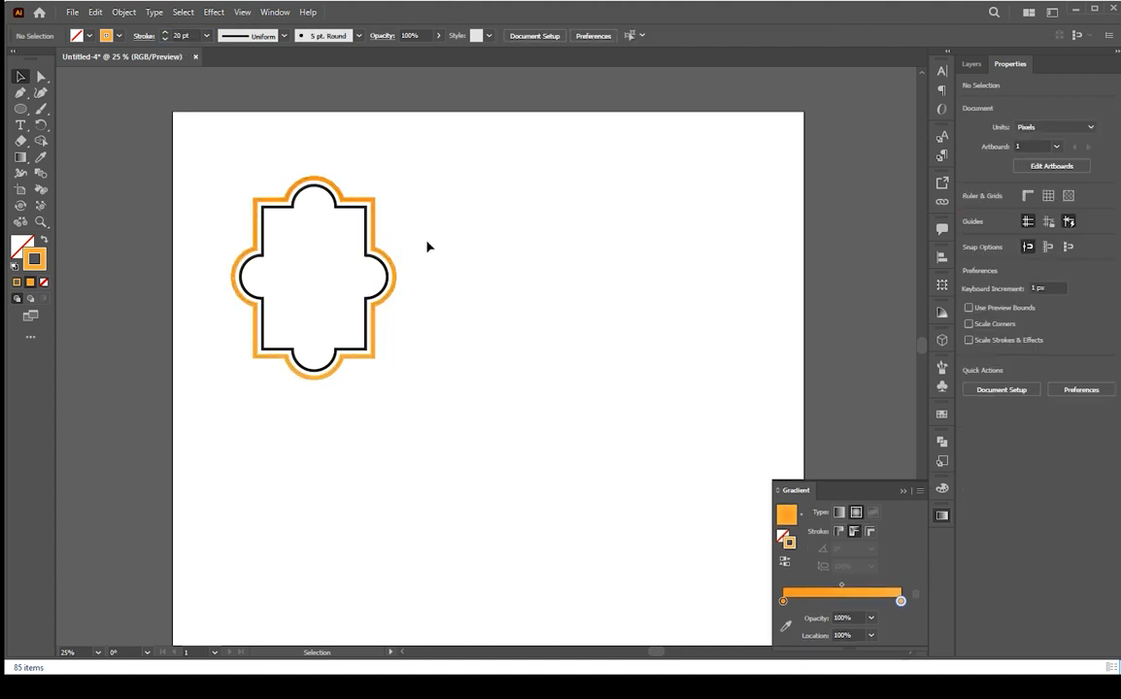
Fill the inner scalloped shape with a light peach color
{"action": "left_click", "coordinate": [380, 260]}
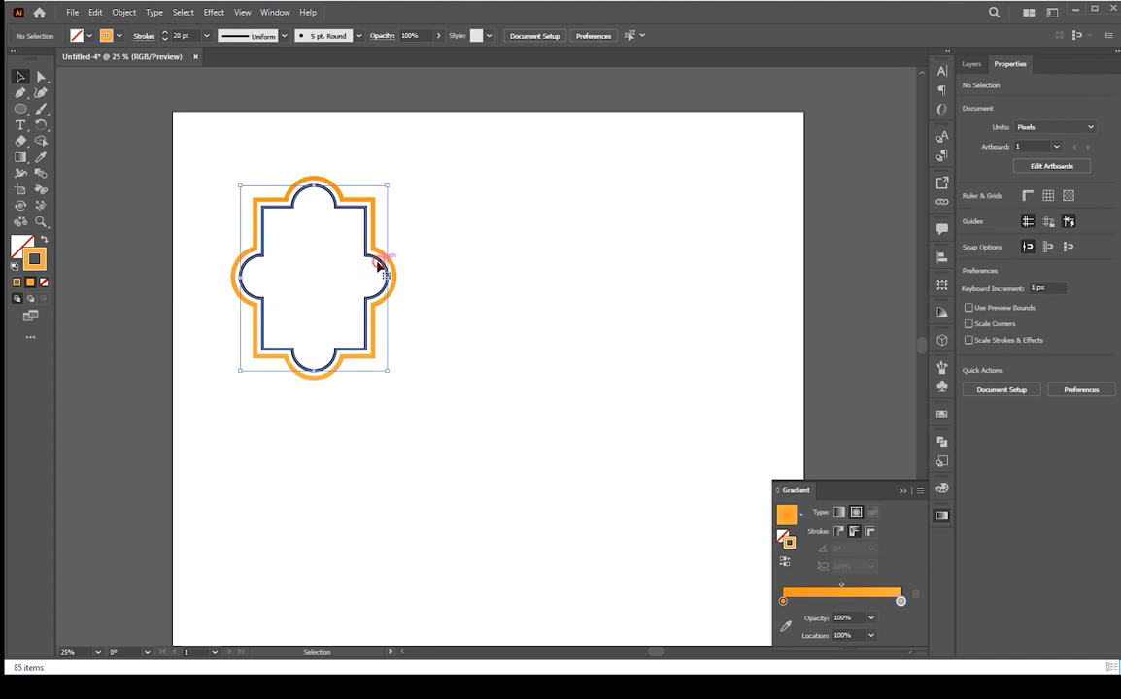
{"action": "double_click", "coordinate": [35, 258]}
{"action": "left_click_drag", "start_coordinate": [774, 266], "coordinate": [782, 238]}
{"action": "left_click", "coordinate": [1067, 245]}
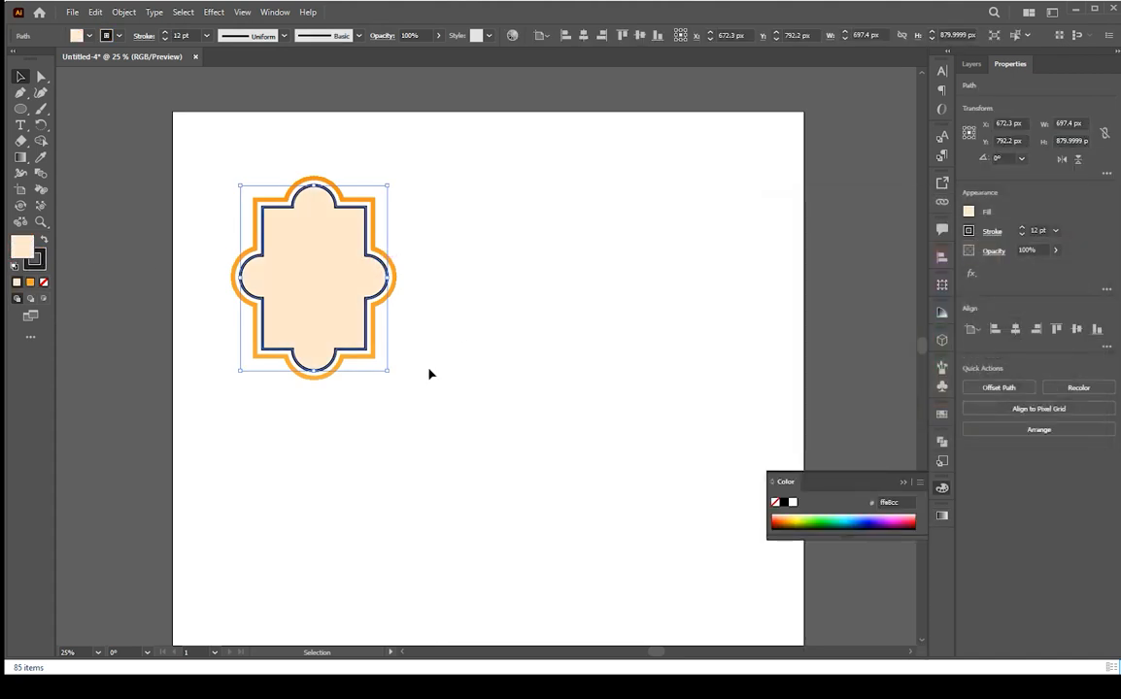
Lighten the inner shape's fill to #fff2e3 in the Color Picker
{"action": "double_click", "coordinate": [21, 245]}
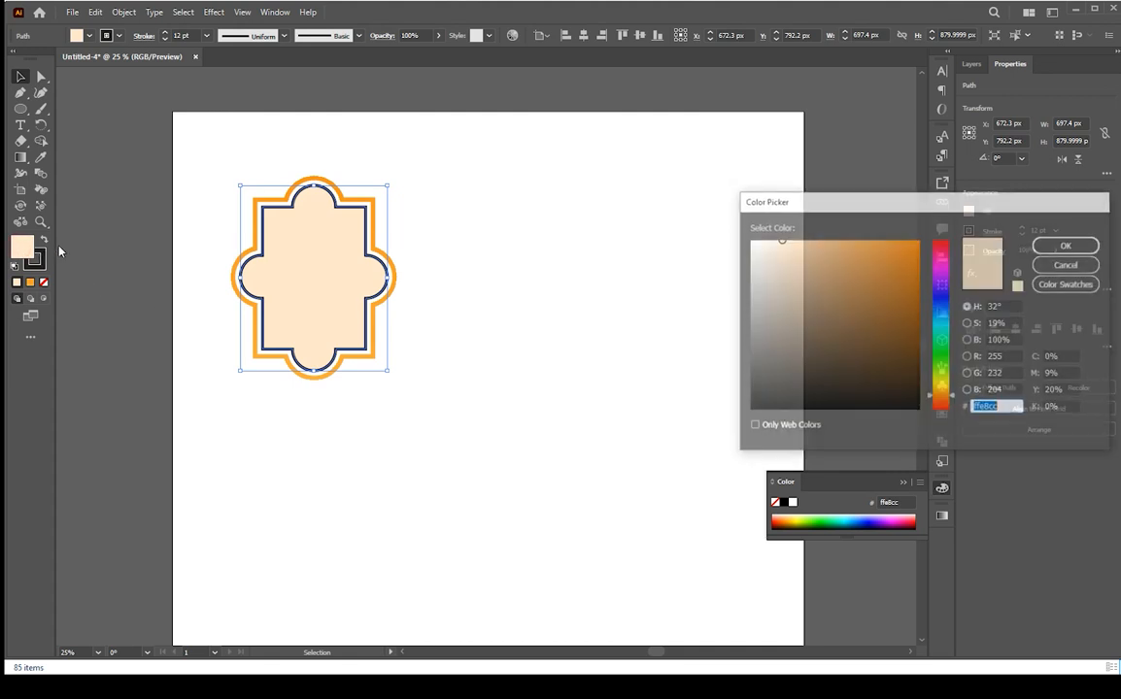
{"action": "left_click_drag", "start_coordinate": [769, 244], "coordinate": [767, 239]}
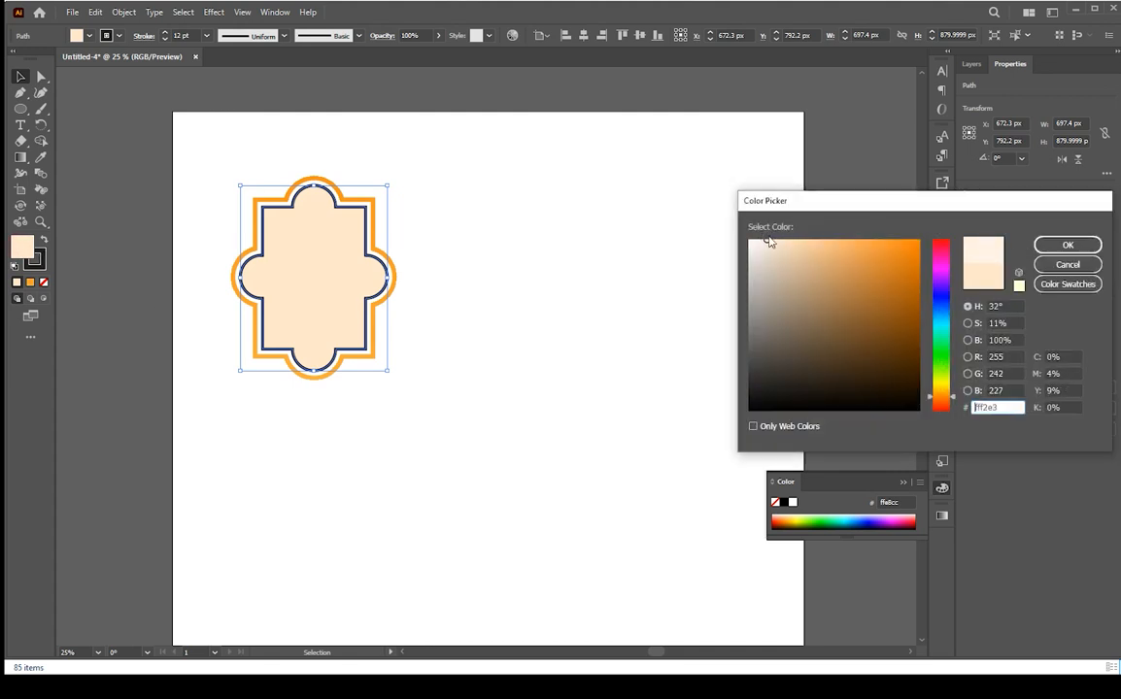
{"action": "left_click", "coordinate": [1073, 248]}
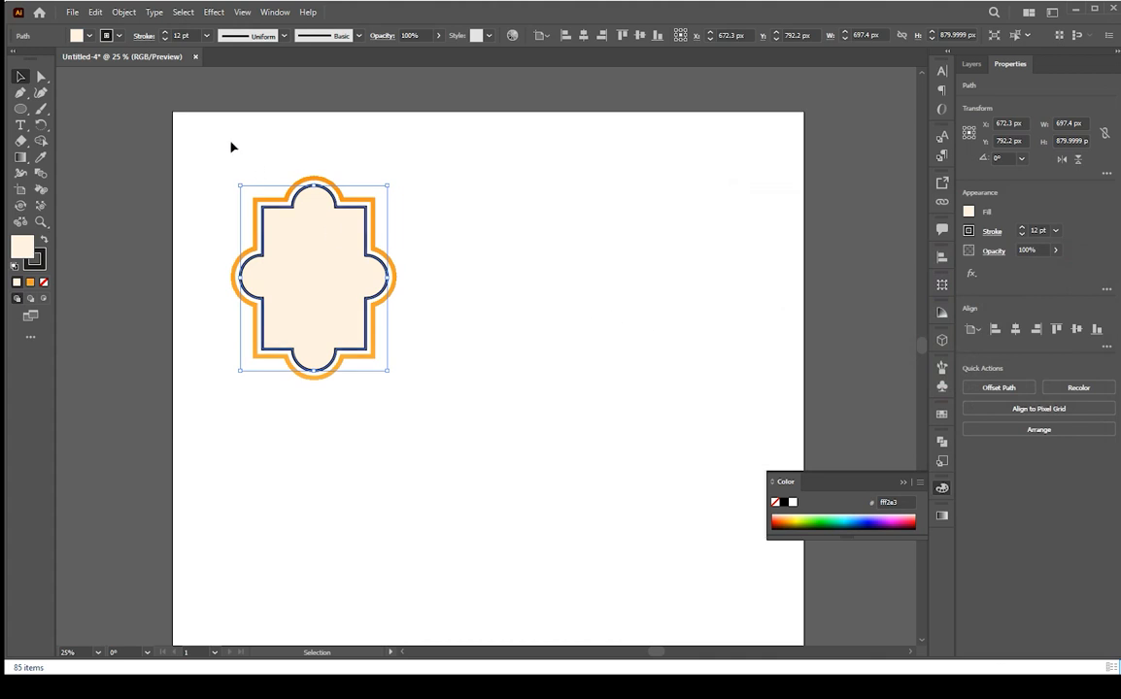
Set the inner shape's stroke weight to 10 pt
{"action": "left_click", "coordinate": [177, 35]}
{"action": "double_click", "coordinate": [177, 35]}
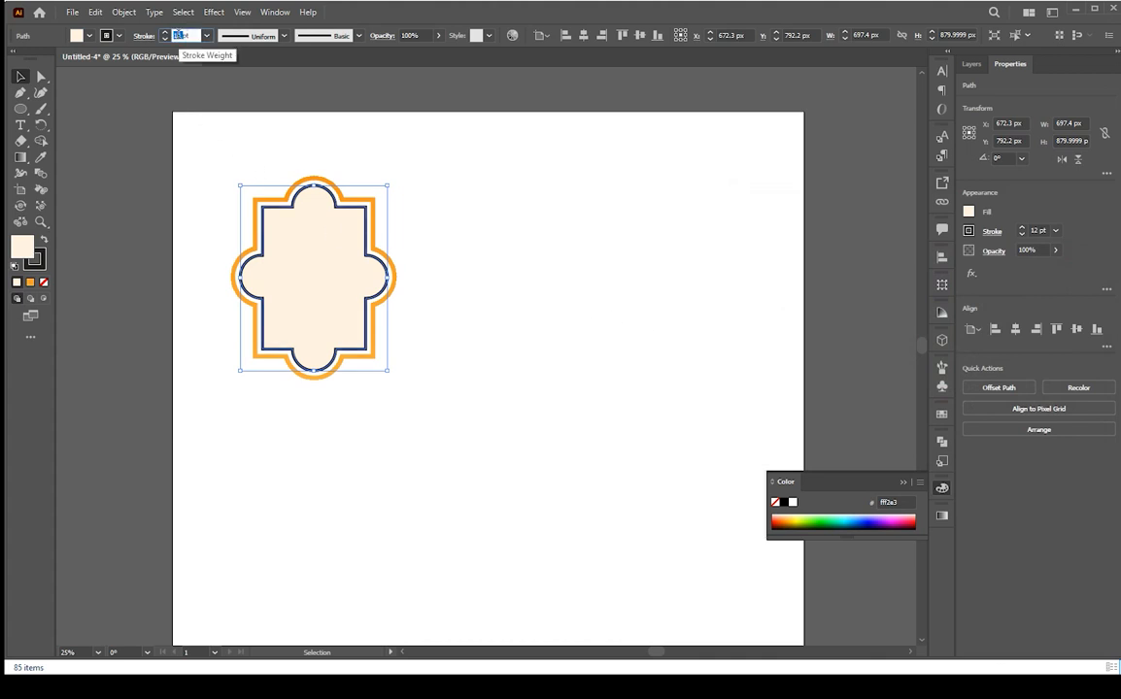
{"action": "type", "text": "10"}
{"action": "key", "text": "Return"}
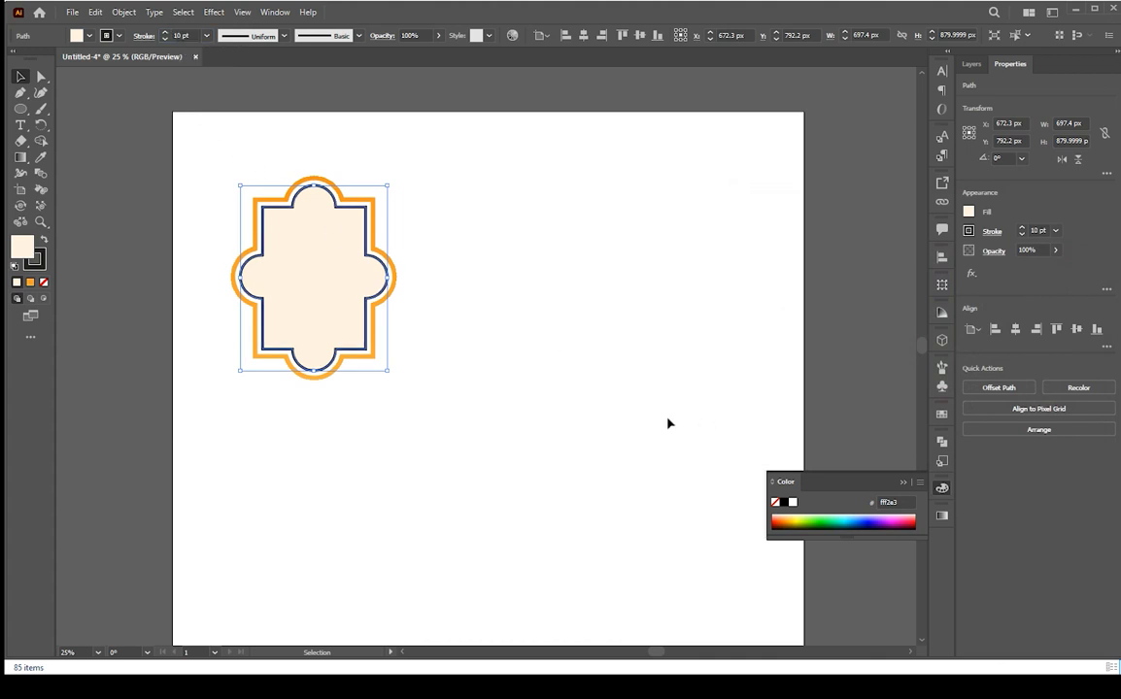
{"action": "left_click", "coordinate": [538, 368]}
Reduce the inner shape's stroke weight to 5 pt
{"action": "scroll", "coordinate": [460, 414], "scroll_direction": "down", "scroll_amount": 2}
{"action": "scroll", "coordinate": [458, 413], "scroll_direction": "up", "scroll_amount": 2}
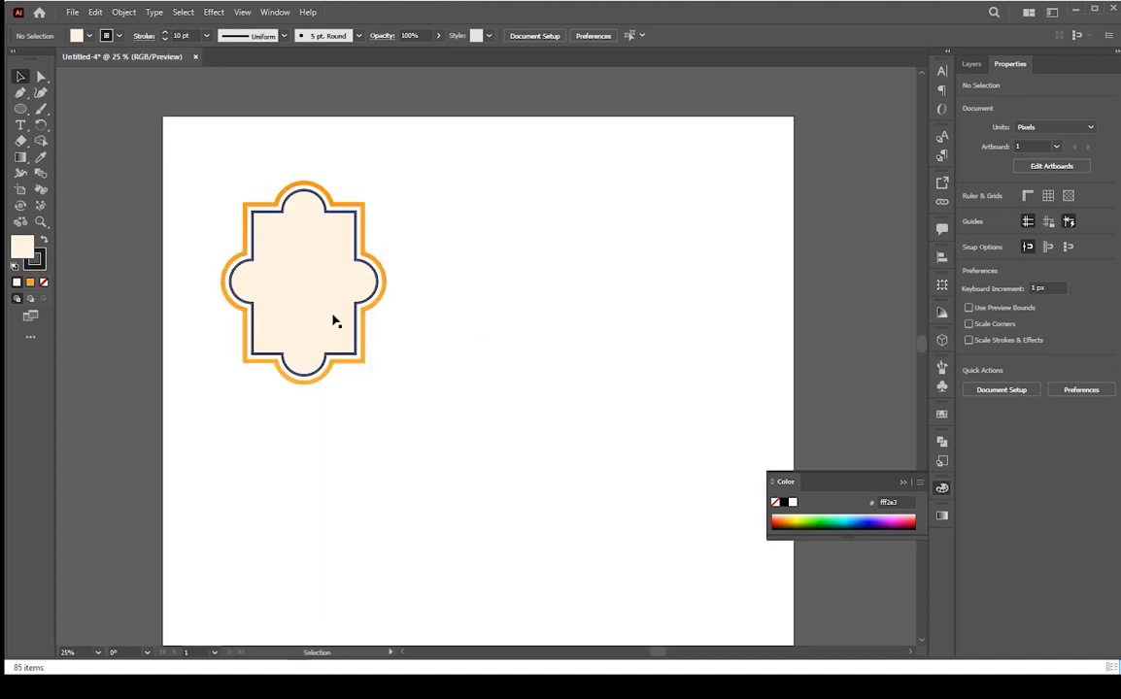
{"action": "left_click_drag", "start_coordinate": [334, 320], "coordinate": [388, 356]}
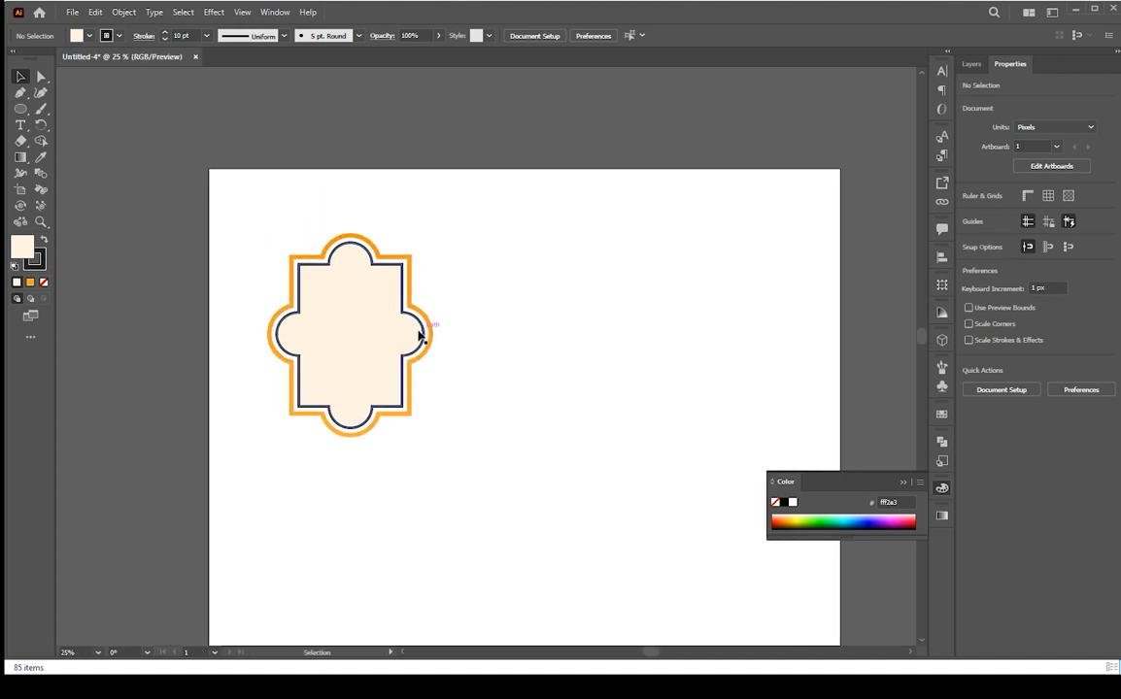
{"action": "left_click", "coordinate": [423, 333]}
{"action": "left_click", "coordinate": [184, 35]}
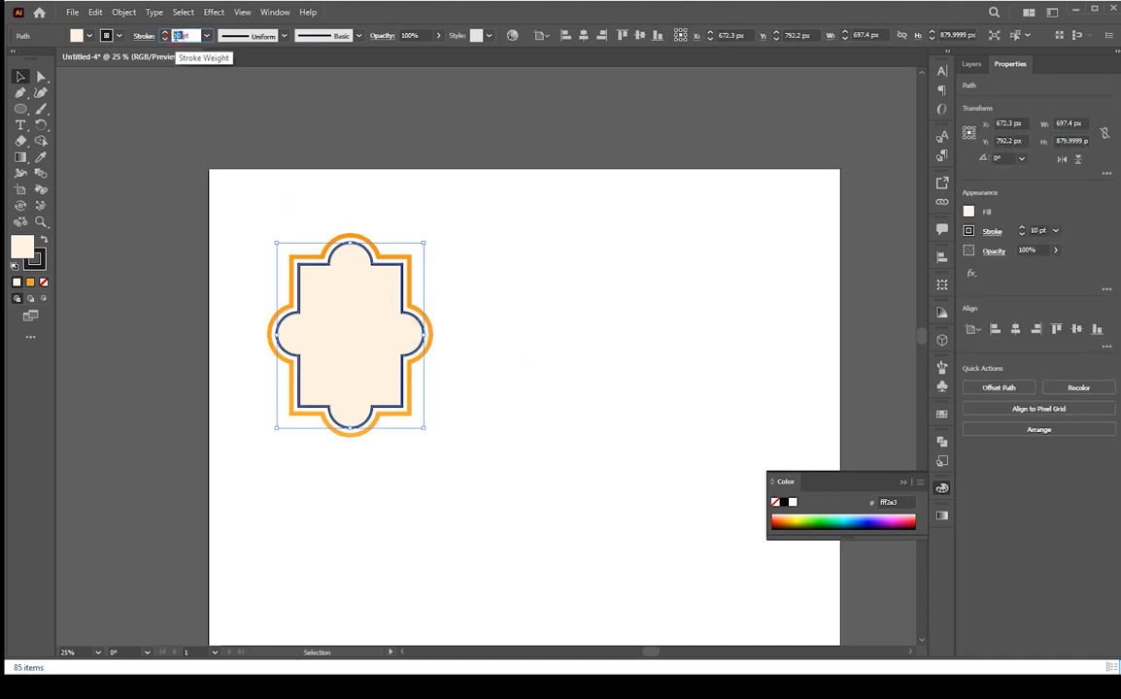
{"action": "type", "text": "5"}
{"action": "key", "text": "Return"}
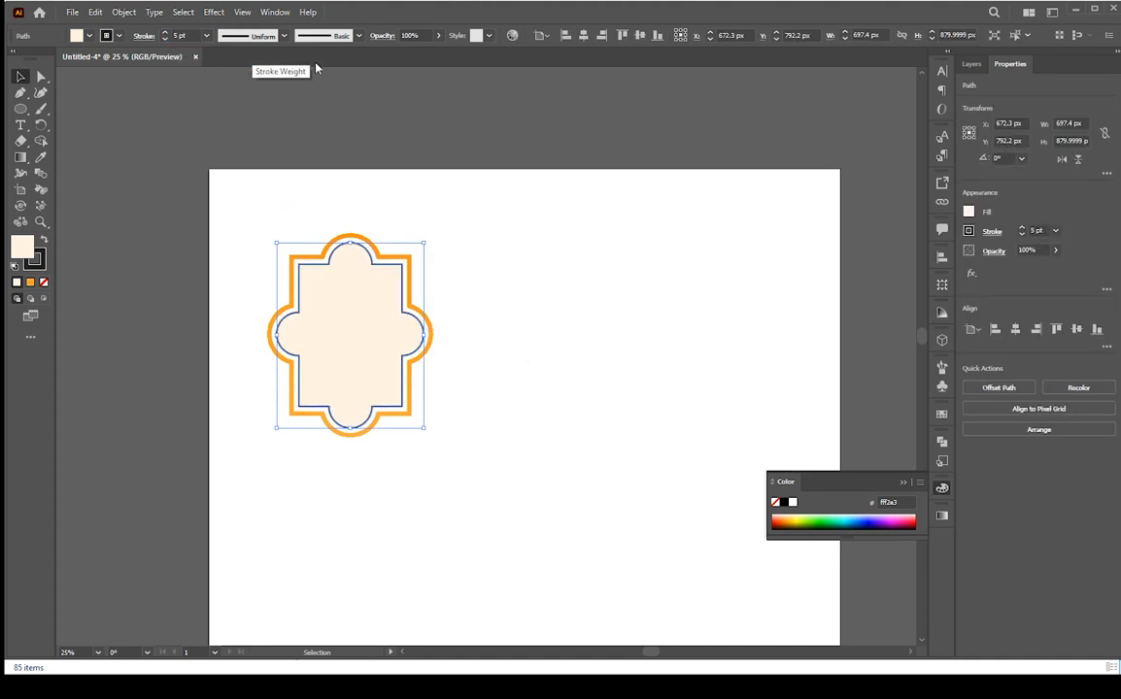
Draw a rectangle about 564 × 822 px to the right of the scalloped frame
{"action": "left_click", "coordinate": [527, 249]}
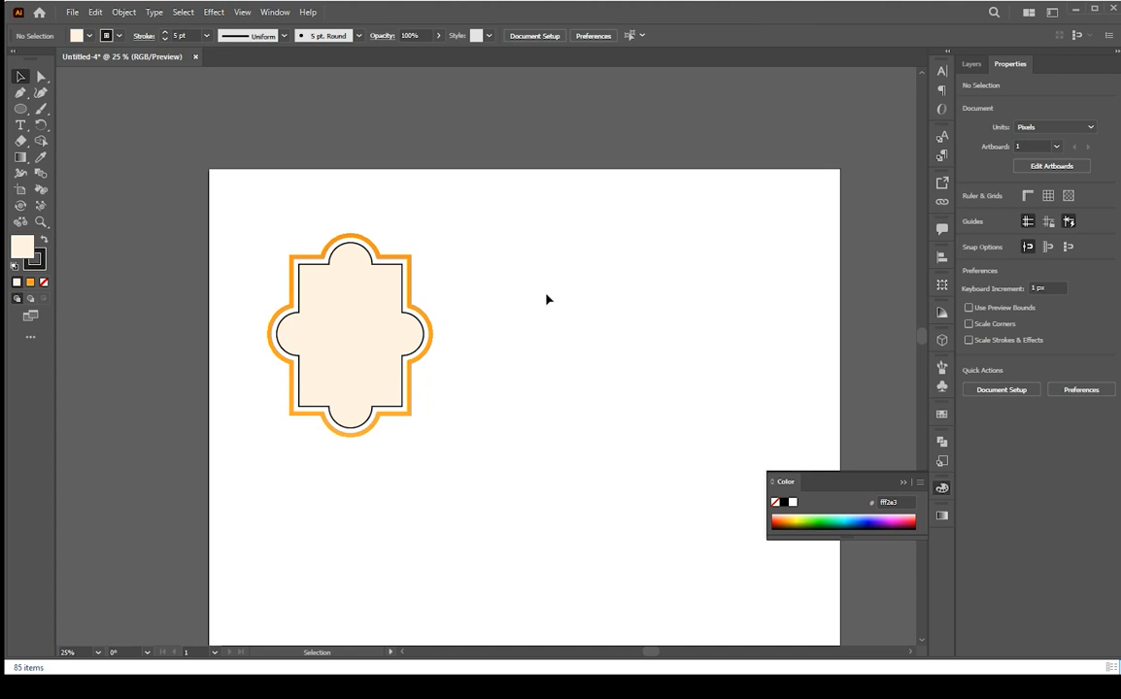
{"action": "left_click_drag", "start_coordinate": [21, 109], "coordinate": [58, 110]}
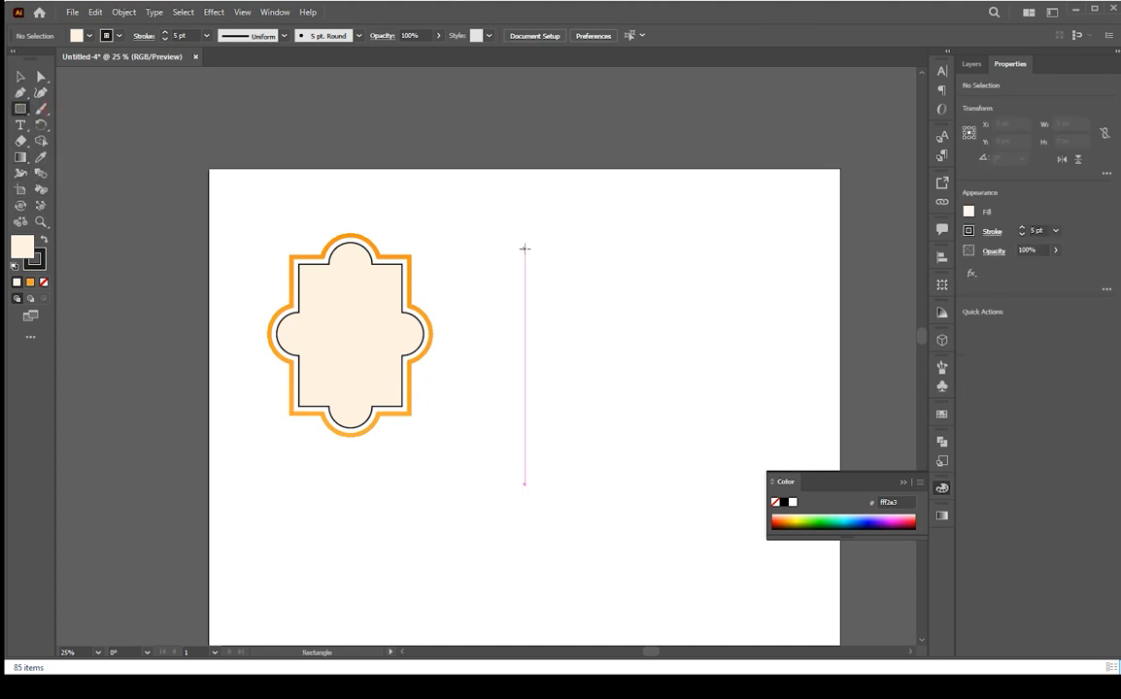
{"action": "mouse_move", "coordinate": [525, 249]}
{"action": "left_mouse_down"}
{"action": "mouse_move", "coordinate": [578, 292]}
{"action": "mouse_move", "coordinate": [621, 400]}
{"action": "mouse_move", "coordinate": [643, 422]}
{"action": "left_mouse_up"}
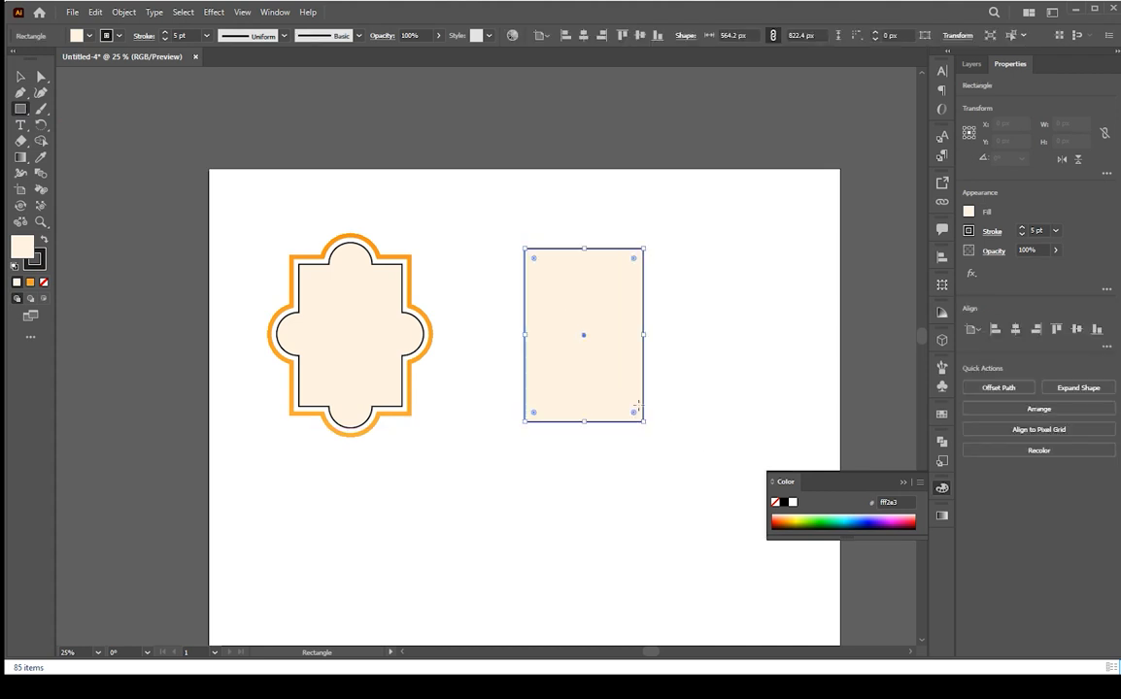
{"action": "key", "text": "v"}
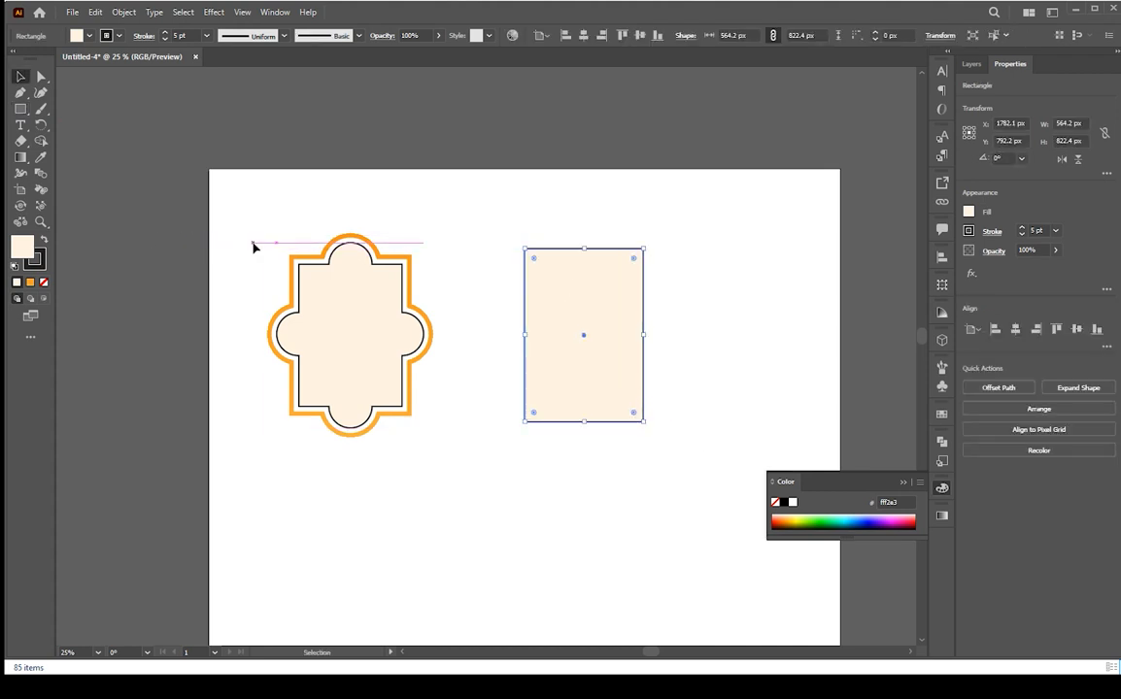
Remove the new rectangle's fill, keeping only its black stroke
{"action": "left_click", "coordinate": [573, 296]}
{"action": "left_click", "coordinate": [546, 201]}
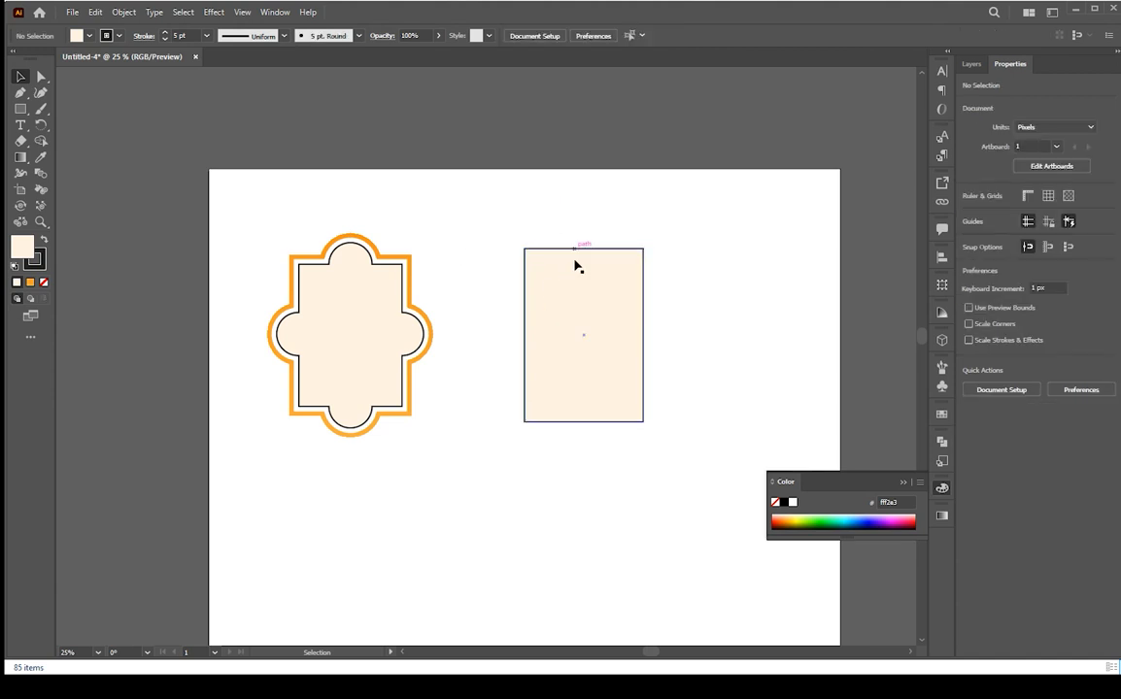
{"action": "left_click", "coordinate": [577, 278]}
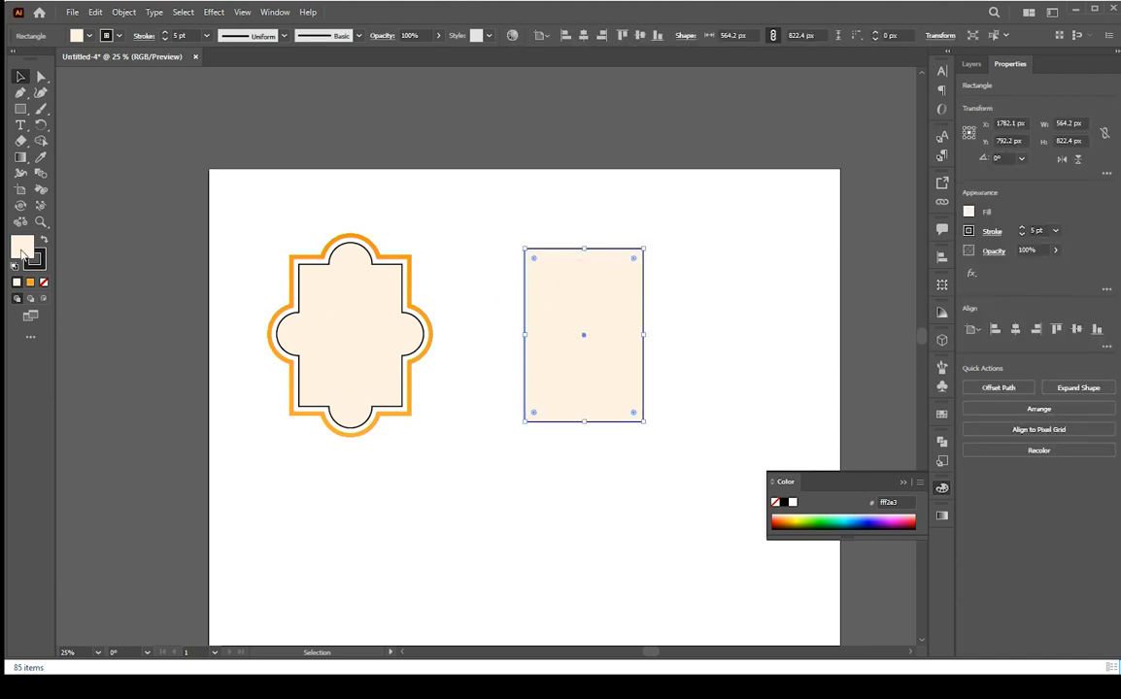
{"action": "left_click", "coordinate": [46, 283]}
{"action": "left_click", "coordinate": [35, 257]}
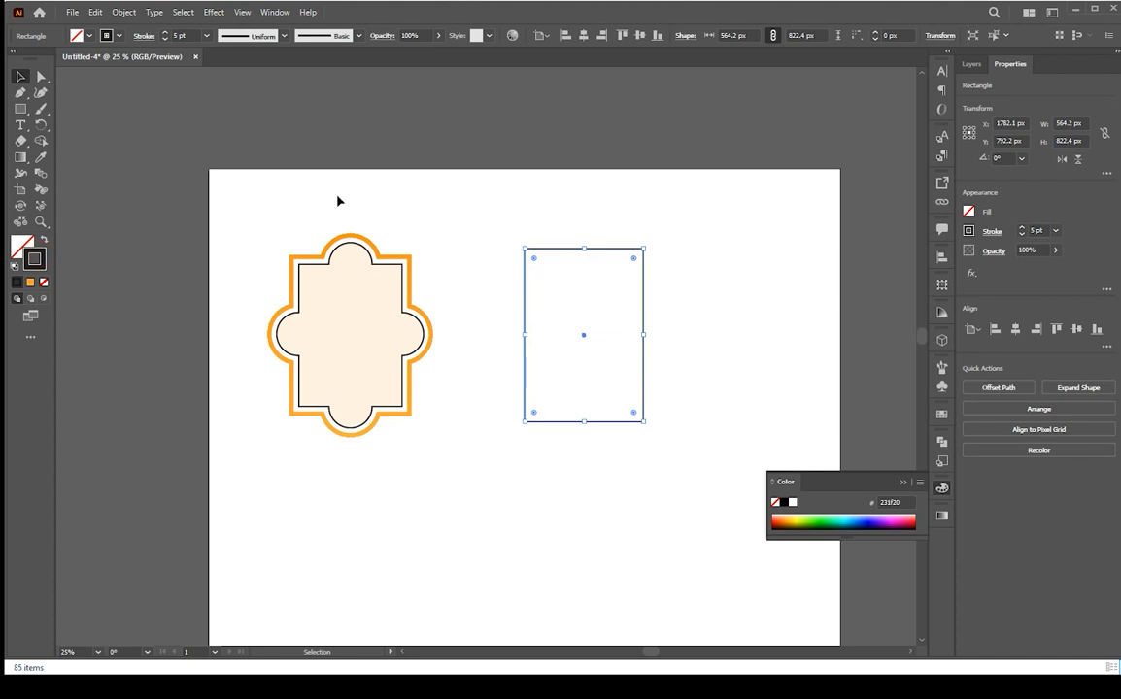
Draw a closed triangle about 198 × 115 px with the Pen tool above the rectangle
{"action": "left_click", "coordinate": [20, 109]}
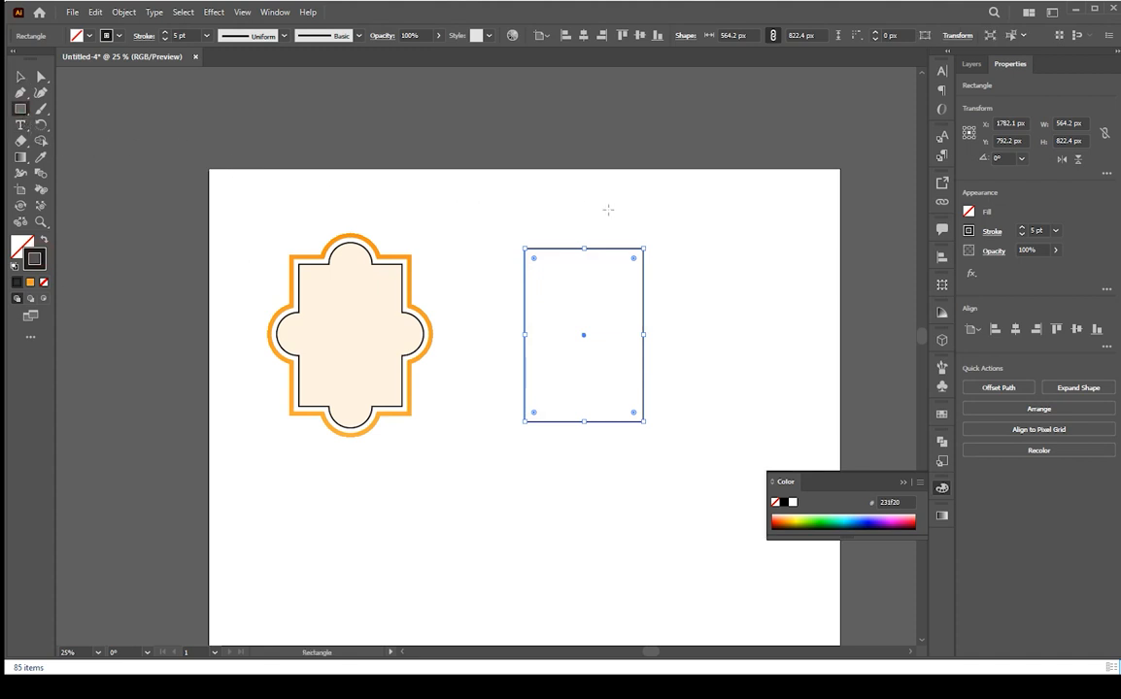
{"action": "left_click", "coordinate": [19, 94]}
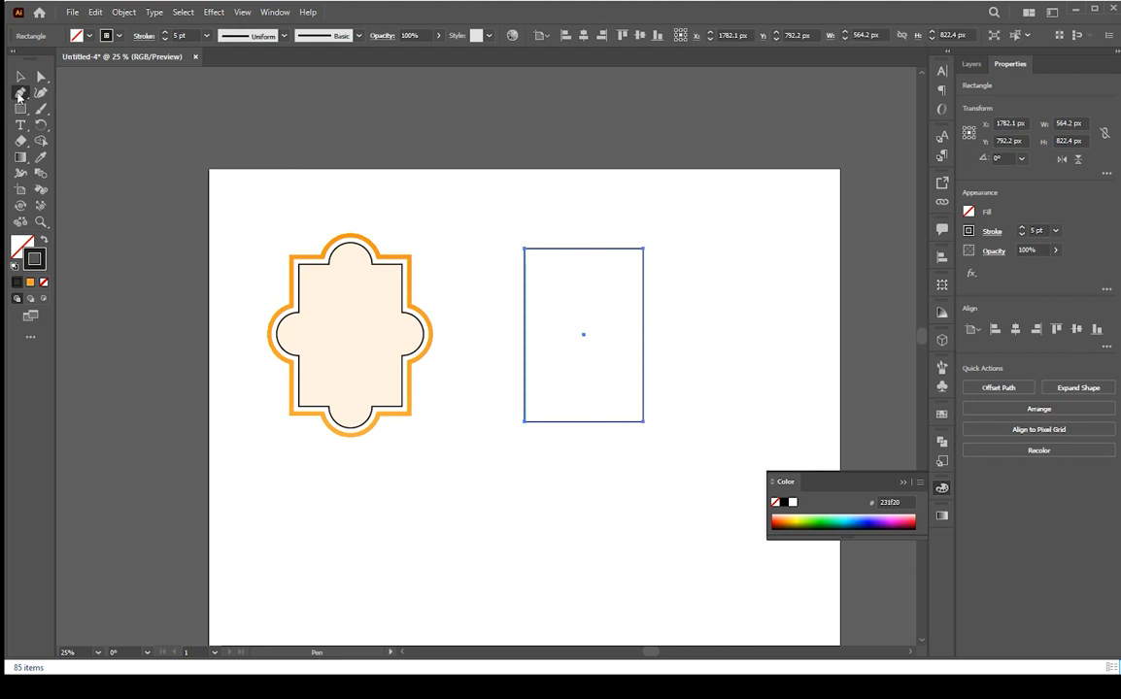
{"action": "key", "text": "v"}
{"action": "left_click", "coordinate": [602, 219]}
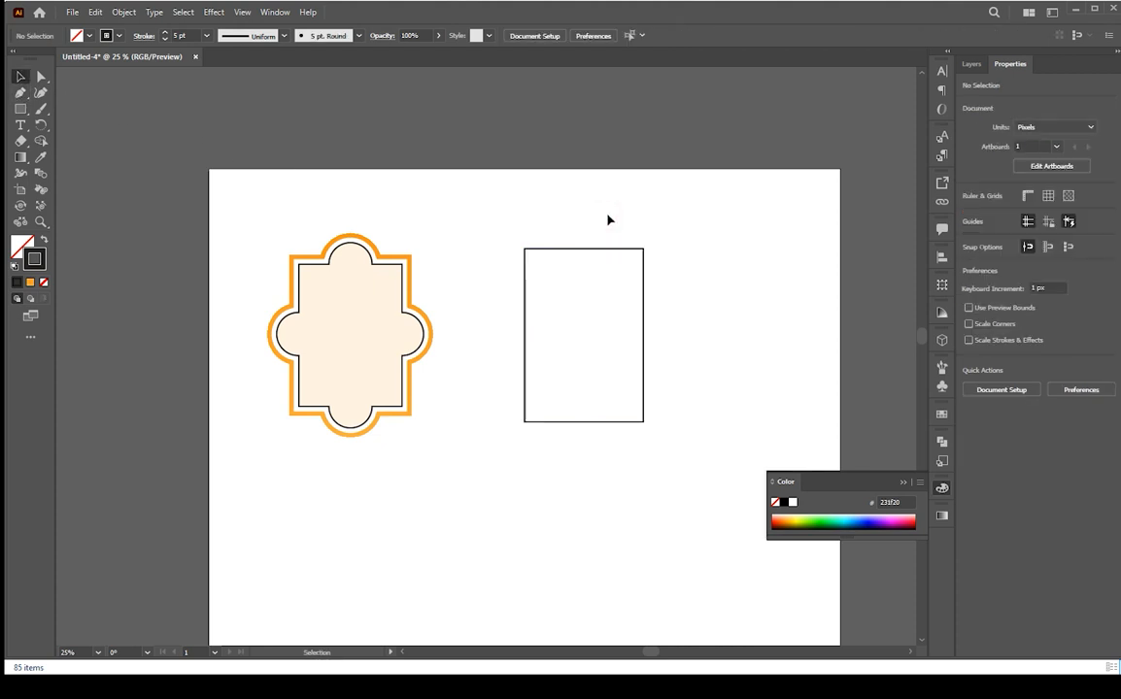
{"action": "key", "text": "p"}
{"action": "left_click", "coordinate": [614, 209]}
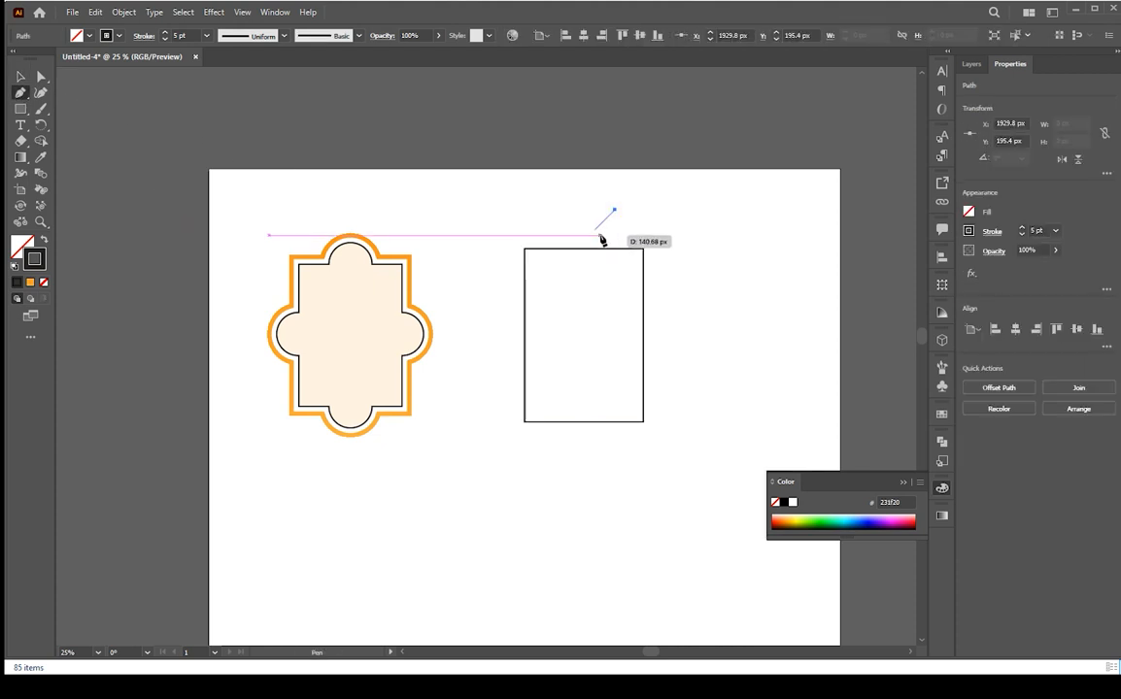
{"action": "left_click", "coordinate": [591, 234]}
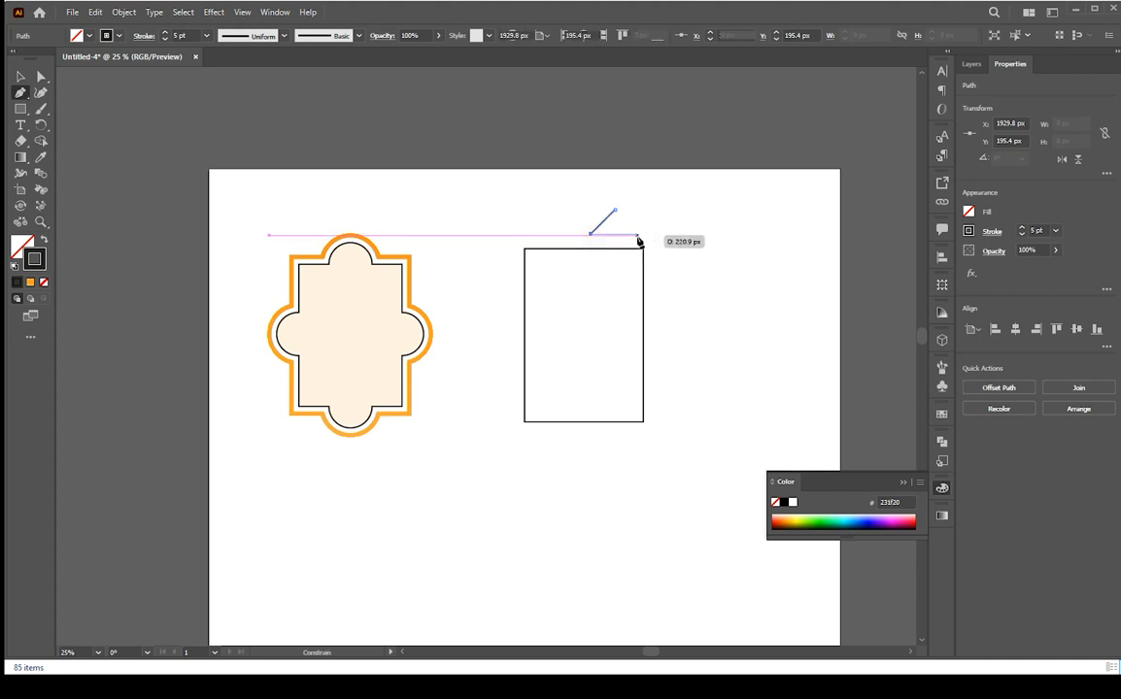
{"action": "left_click", "coordinate": [635, 234]}
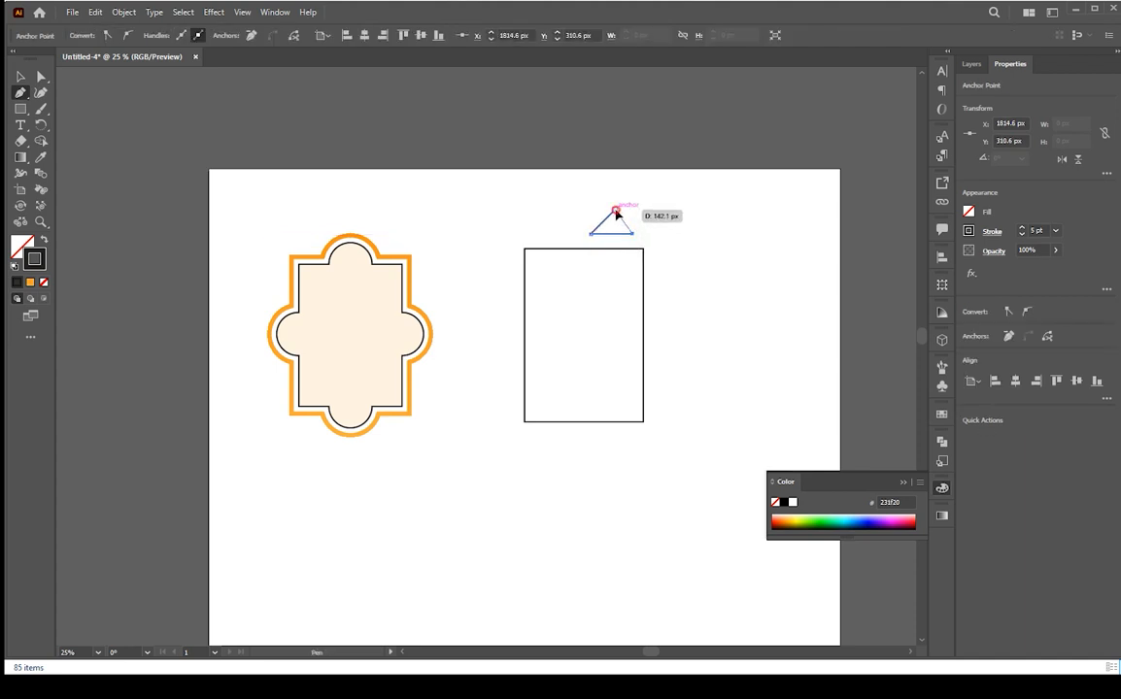
{"action": "left_click", "coordinate": [615, 209]}
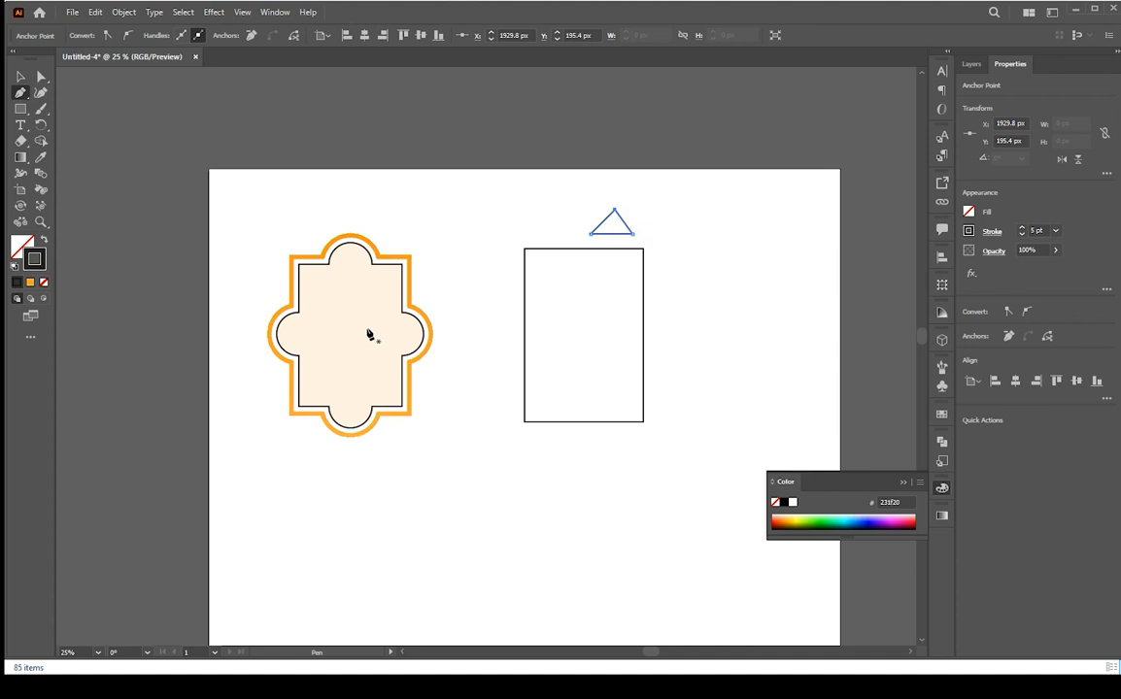
Apply the scalloped frame's peach fill to the triangle with the Eyedropper
{"action": "key", "text": "i"}
{"action": "left_click", "coordinate": [345, 322]}
{"action": "key", "text": "v"}
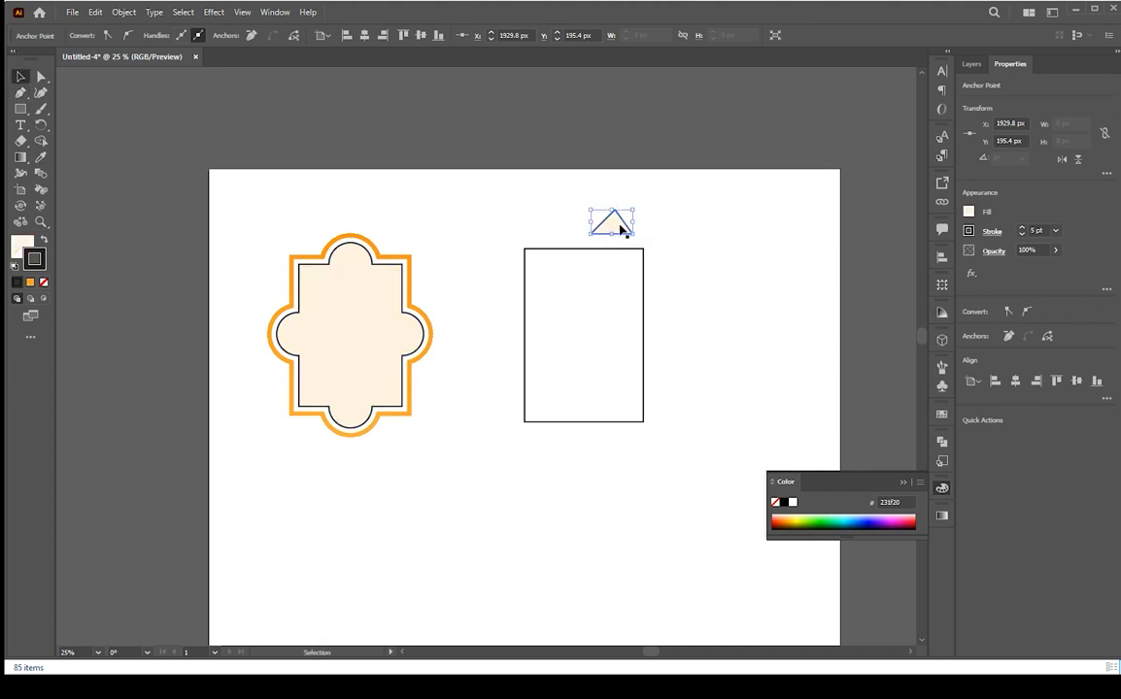
Reposition the triangle's top anchor point so the peak sits centered
{"action": "left_click_drag", "start_coordinate": [623, 227], "coordinate": [603, 225]}
{"action": "key", "text": "ctrl+plus"}
{"action": "key", "text": "ctrl+plus"}
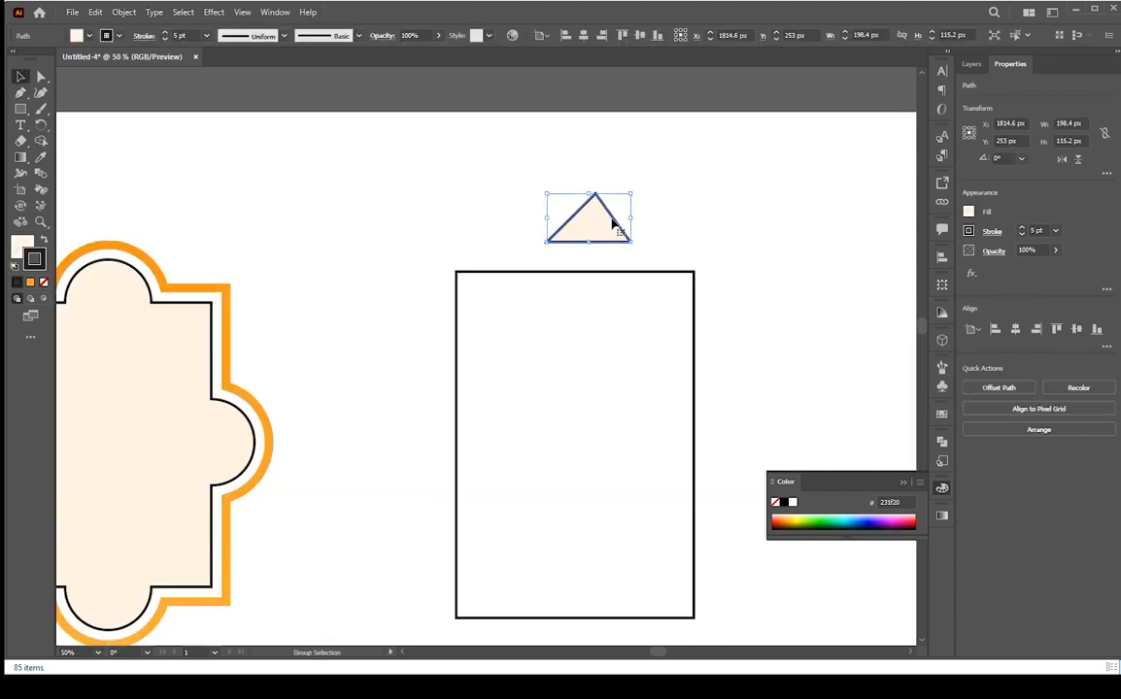
{"action": "key", "text": "a"}
{"action": "left_click", "coordinate": [596, 195]}
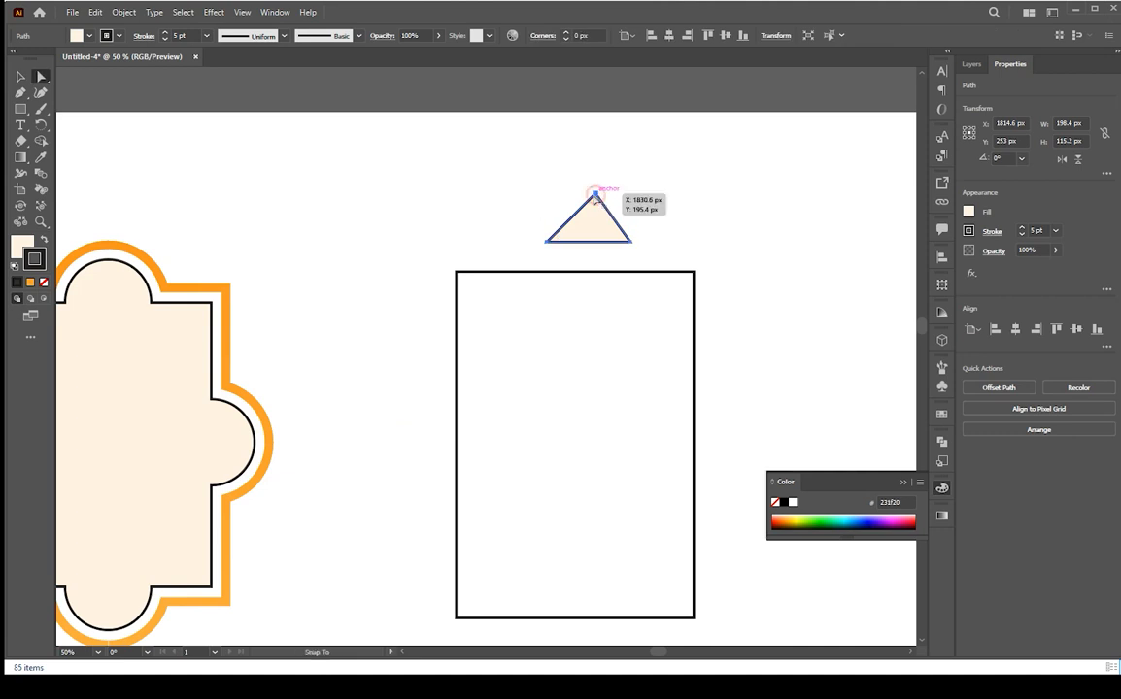
{"action": "left_click_drag", "start_coordinate": [595, 199], "coordinate": [586, 202]}
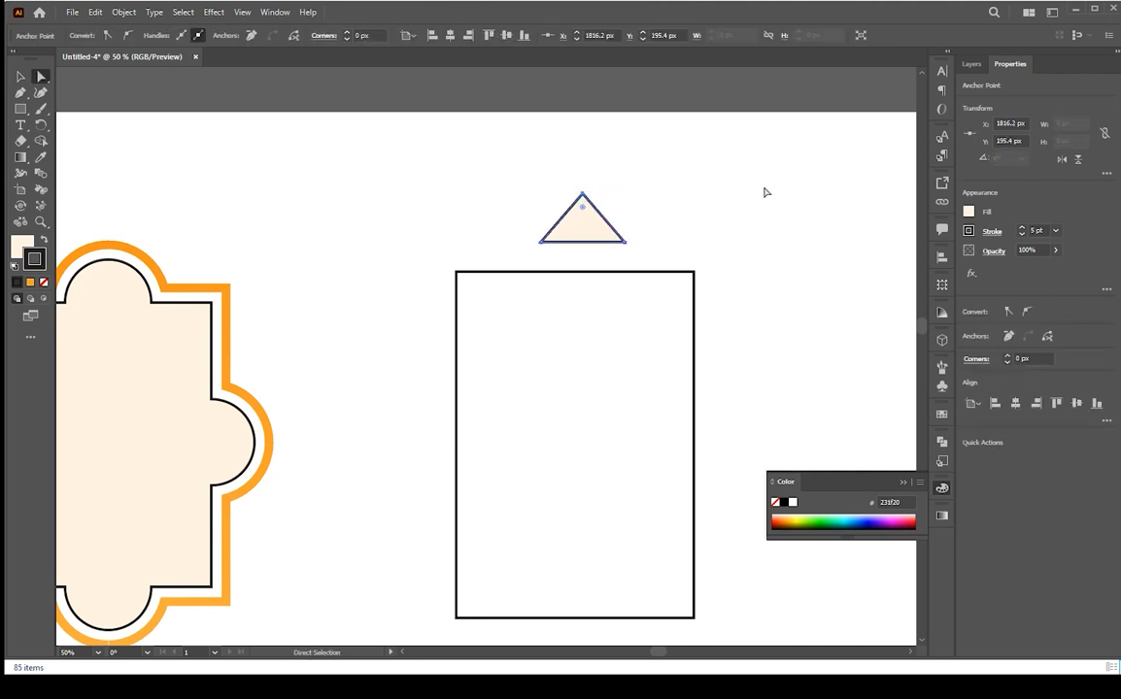
{"action": "key", "text": "Right"}
{"action": "key", "text": "Right"}
{"action": "key", "text": "Right"}
{"action": "key", "text": "Right"}
{"action": "key", "text": "v"}
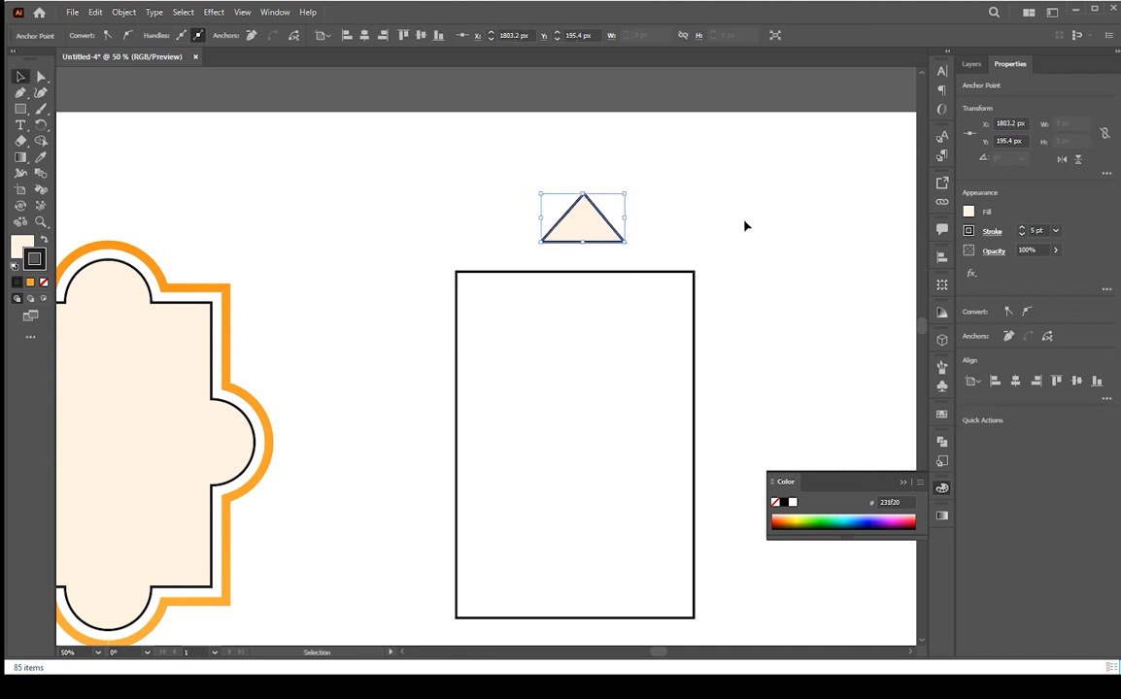
Move the triangle onto the rectangle's top edge and place a flipped copy at its bottom edge
{"action": "left_click_drag", "start_coordinate": [599, 245], "coordinate": [640, 283]}
{"action": "key", "text": "Return"}
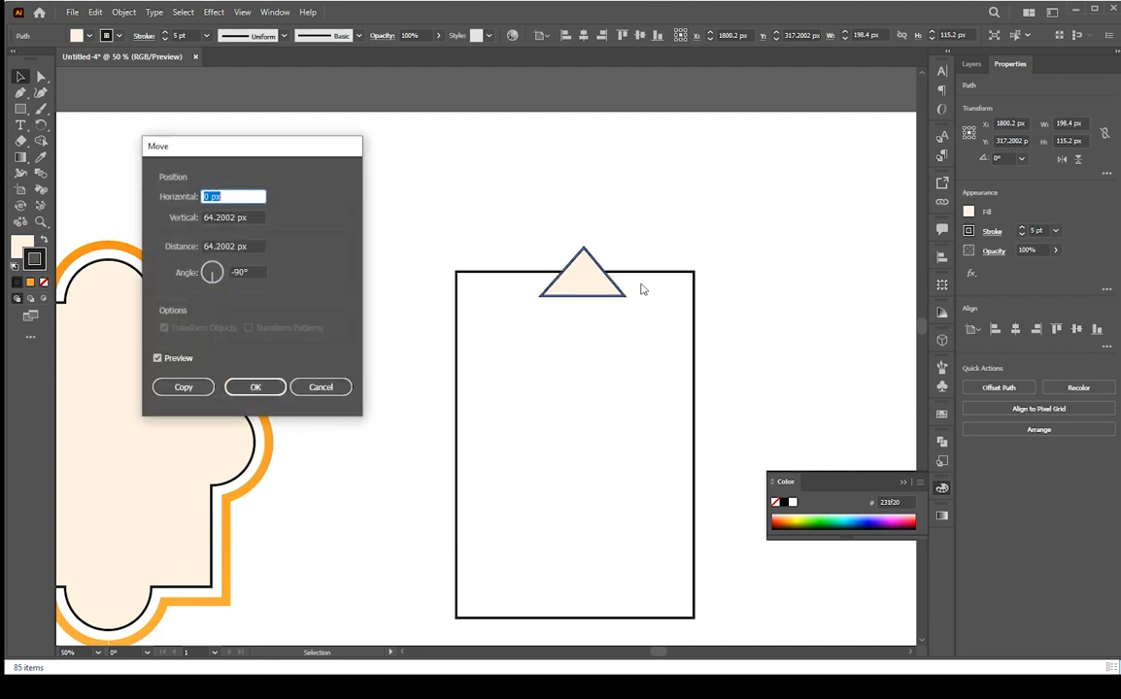
{"action": "scroll", "coordinate": [651, 381], "scroll_direction": "down", "scroll_amount": 3}
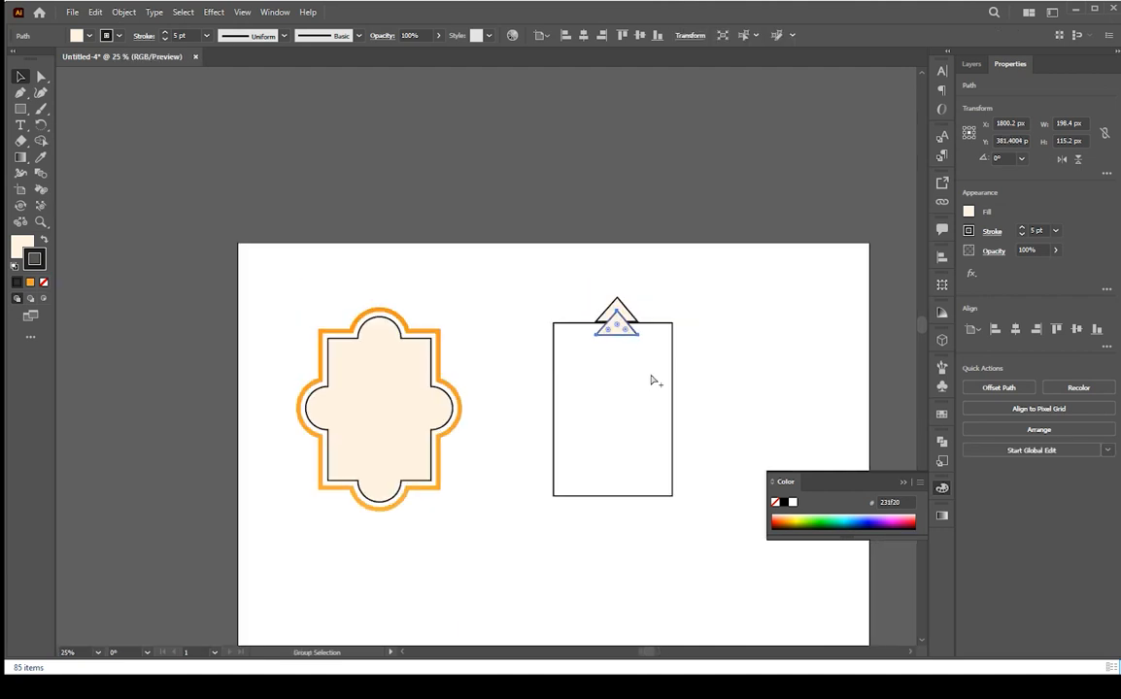
{"action": "scroll", "coordinate": [639, 343], "scroll_direction": "up", "scroll_amount": 2}
{"action": "left_click_drag", "start_coordinate": [623, 331], "coordinate": [626, 559]}
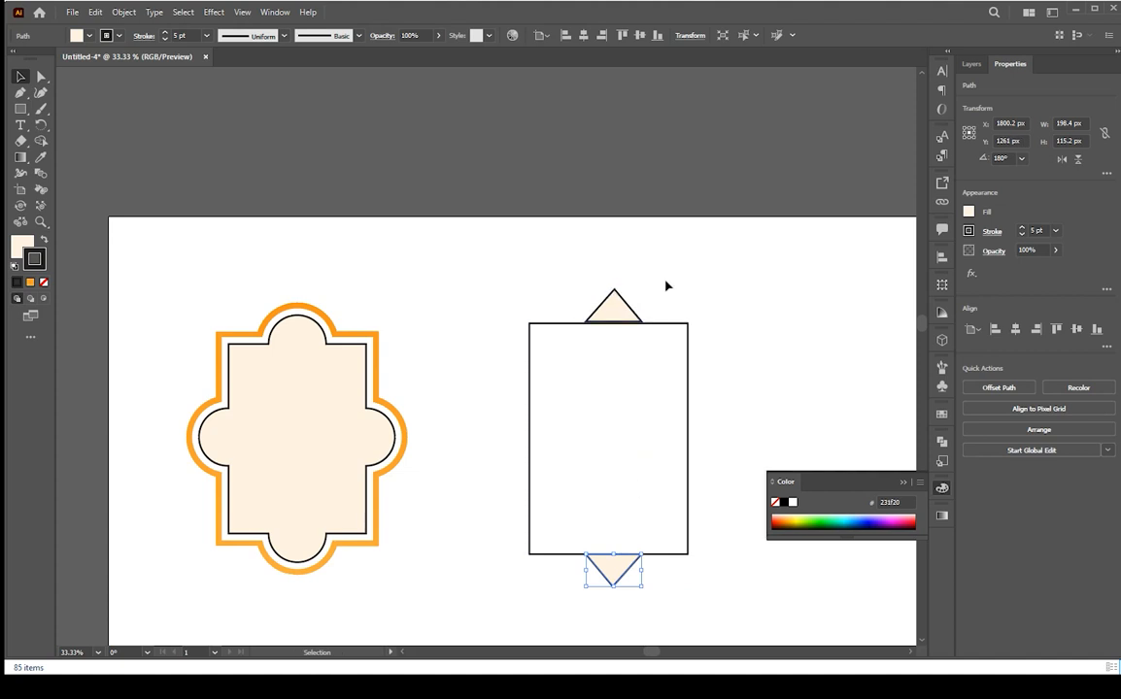
Horizontally center-align the rectangle and both triangles
{"action": "left_click_drag", "start_coordinate": [585, 474], "coordinate": [584, 596]}
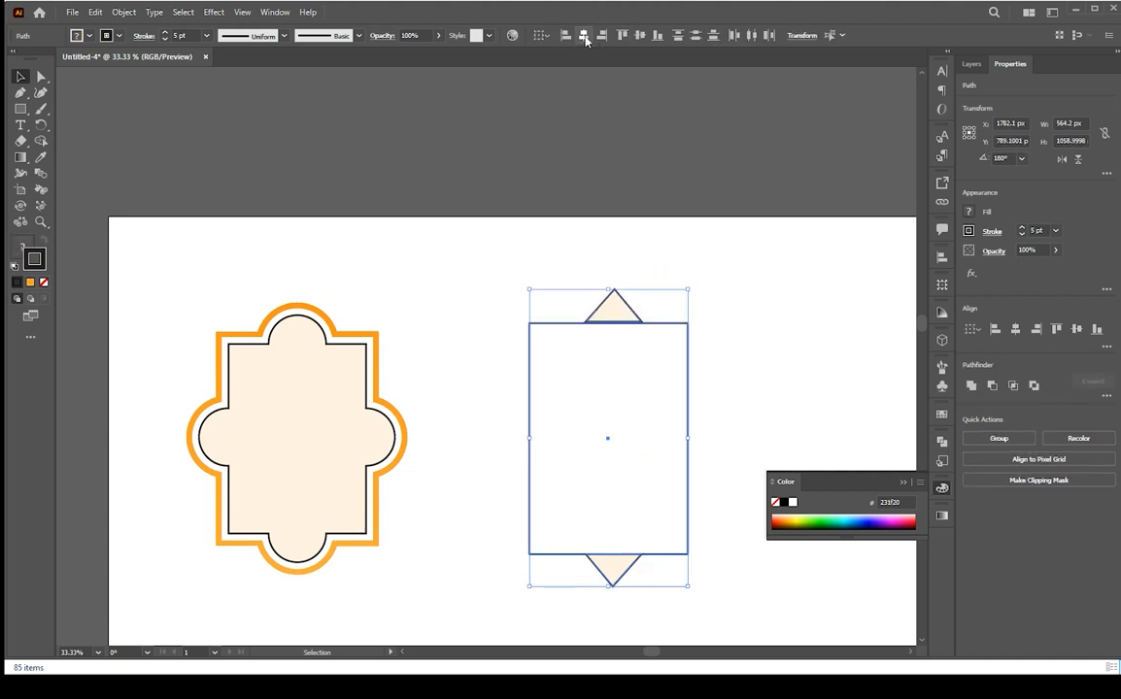
{"action": "left_click", "coordinate": [583, 36]}
{"action": "left_click", "coordinate": [743, 267]}
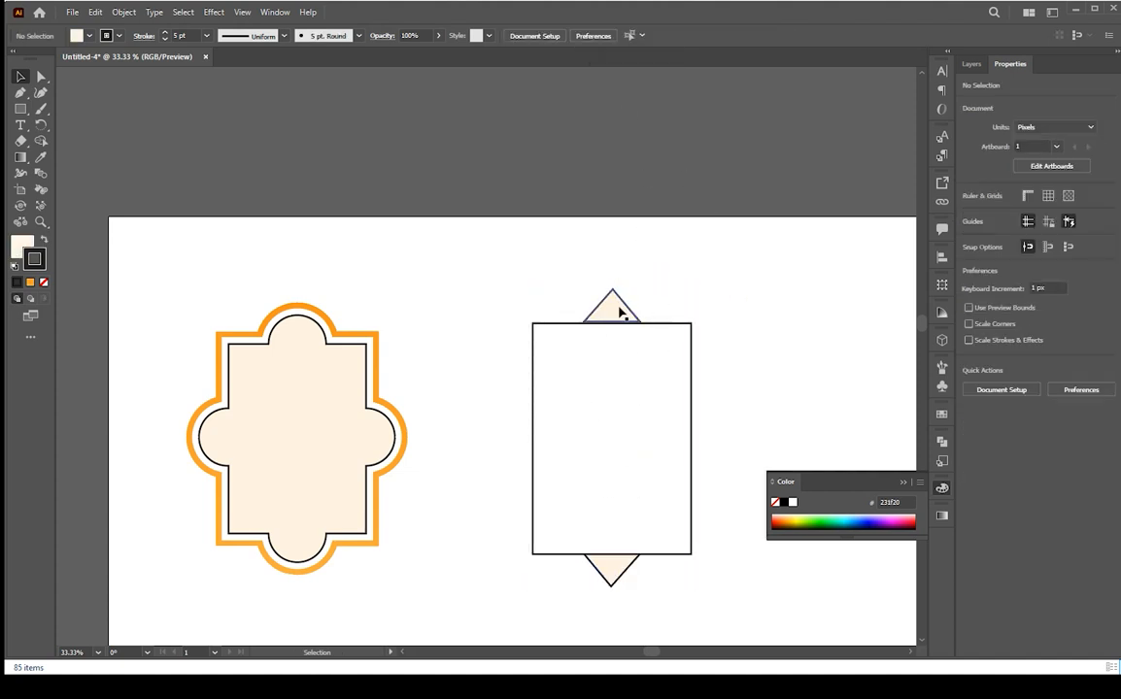
Nudge the top triangle upward so its base sits exactly on the rectangle's top edge
{"action": "left_click_drag", "start_coordinate": [618, 307], "coordinate": [620, 318]}
{"action": "scroll", "coordinate": [619, 325], "scroll_direction": "up", "scroll_amount": 7}
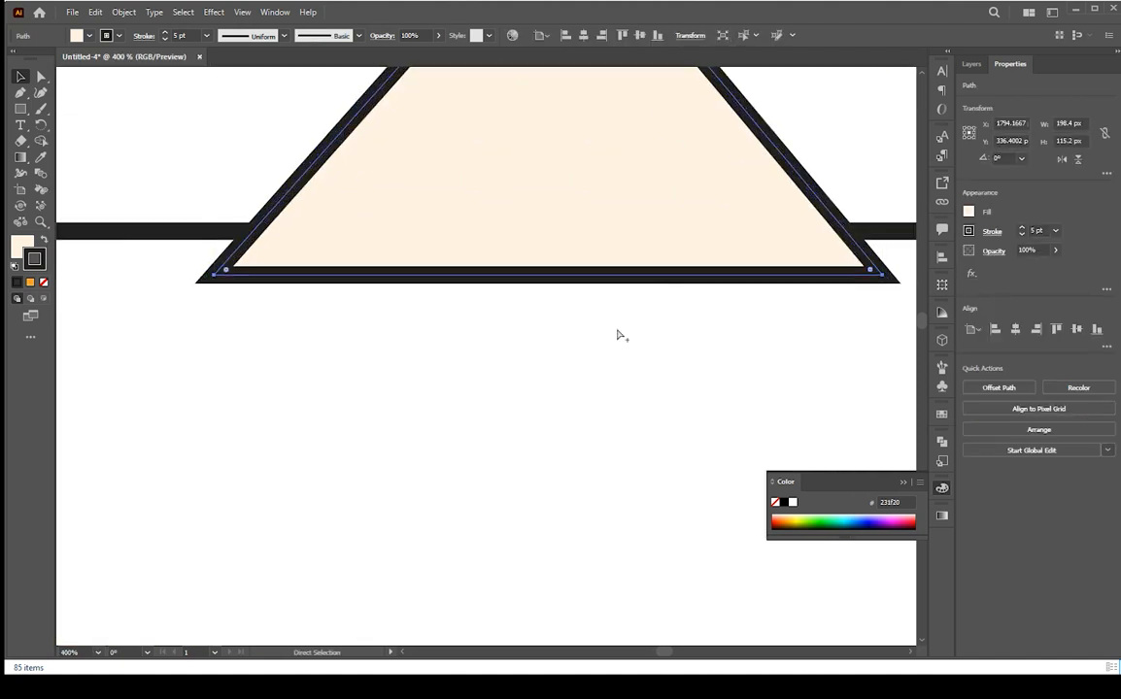
{"action": "scroll", "coordinate": [620, 335], "scroll_direction": "down", "scroll_amount": 1}
{"action": "key", "text": "Up"}
{"action": "key", "text": "Up"}
{"action": "key", "text": "Up"}
{"action": "key", "text": "Up"}
{"action": "key", "text": "Up"}
{"action": "key", "text": "Up"}
{"action": "key", "text": "Up"}
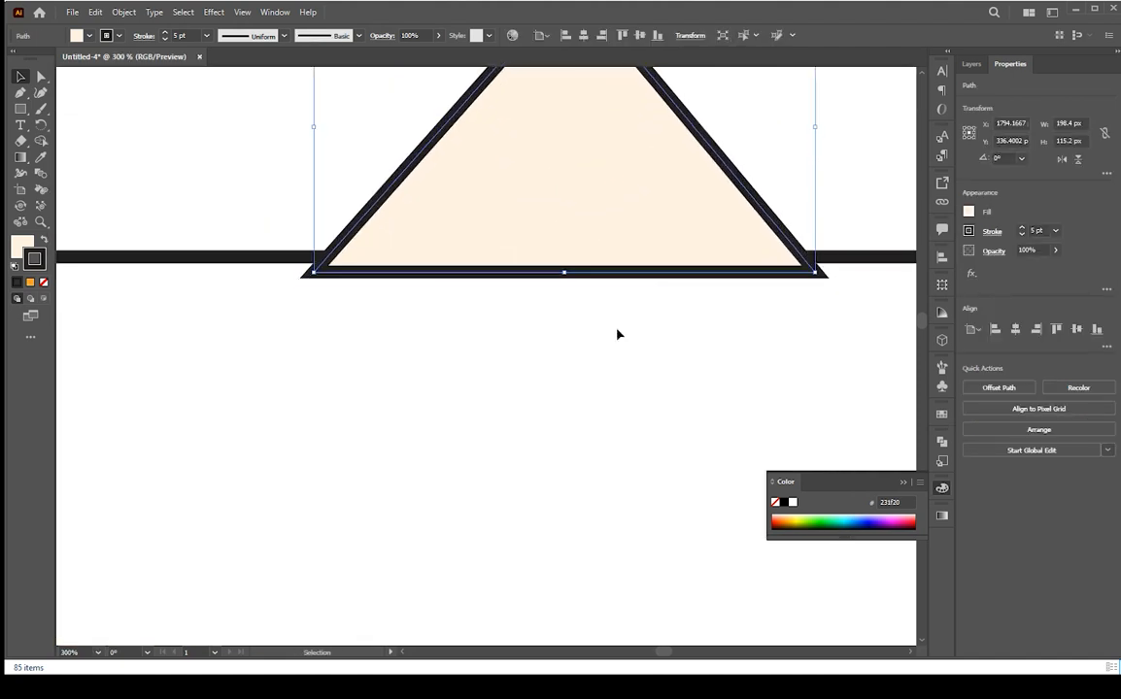
{"action": "key", "text": "Up"}
{"action": "key", "text": "Up"}
{"action": "key", "text": "Up"}
{"action": "key", "text": "Up"}
{"action": "key", "text": "Up"}
{"action": "key", "text": "Up"}
{"action": "key", "text": "Up"}
{"action": "key", "text": "Up"}
{"action": "key", "text": "Up"}
{"action": "key", "text": "Up"}
{"action": "key", "text": "Up"}
{"action": "key", "text": "Up"}
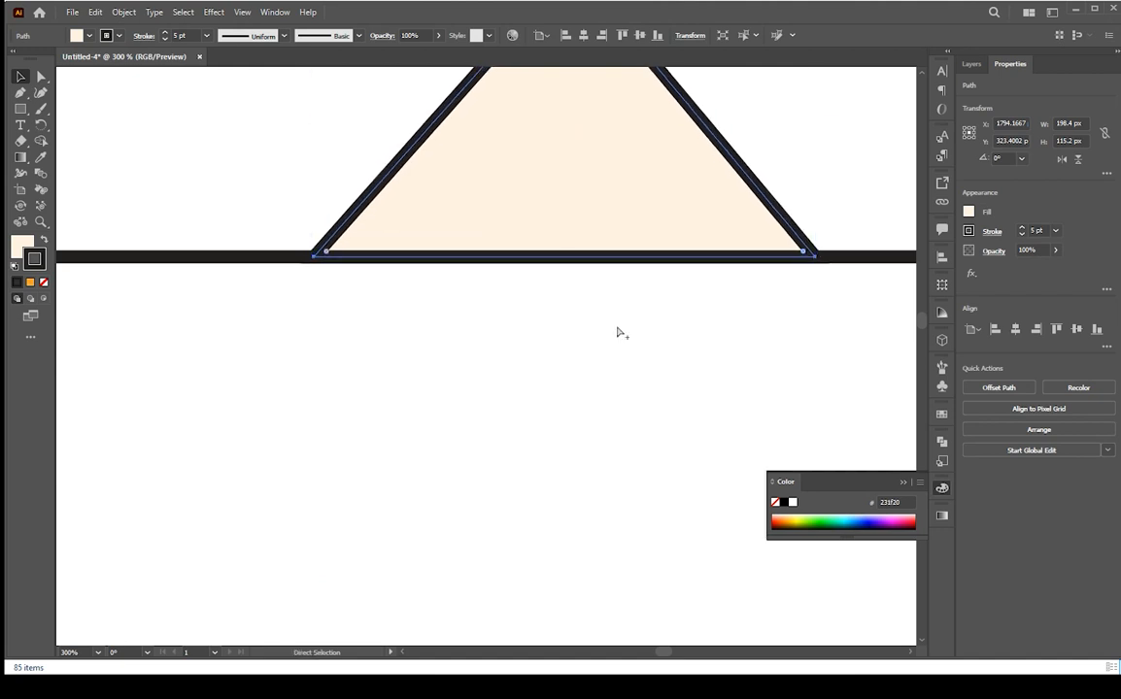
Nudge the bottom triangle upward so its base sits exactly on the rectangle's bottom edge
{"action": "scroll", "coordinate": [618, 335], "scroll_direction": "down", "scroll_amount": 5}
{"action": "left_click_drag", "start_coordinate": [622, 438], "coordinate": [543, 192]}
{"action": "scroll", "coordinate": [547, 460], "scroll_direction": "up", "scroll_amount": 4}
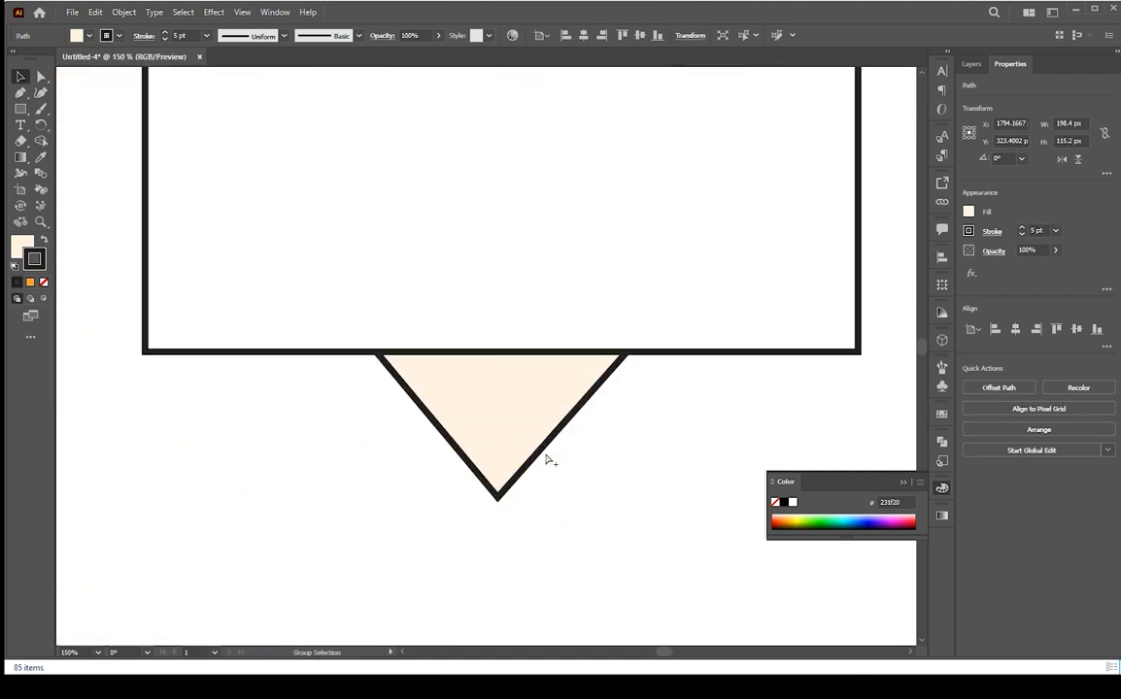
{"action": "left_click", "coordinate": [595, 387]}
{"action": "key", "text": "Up"}
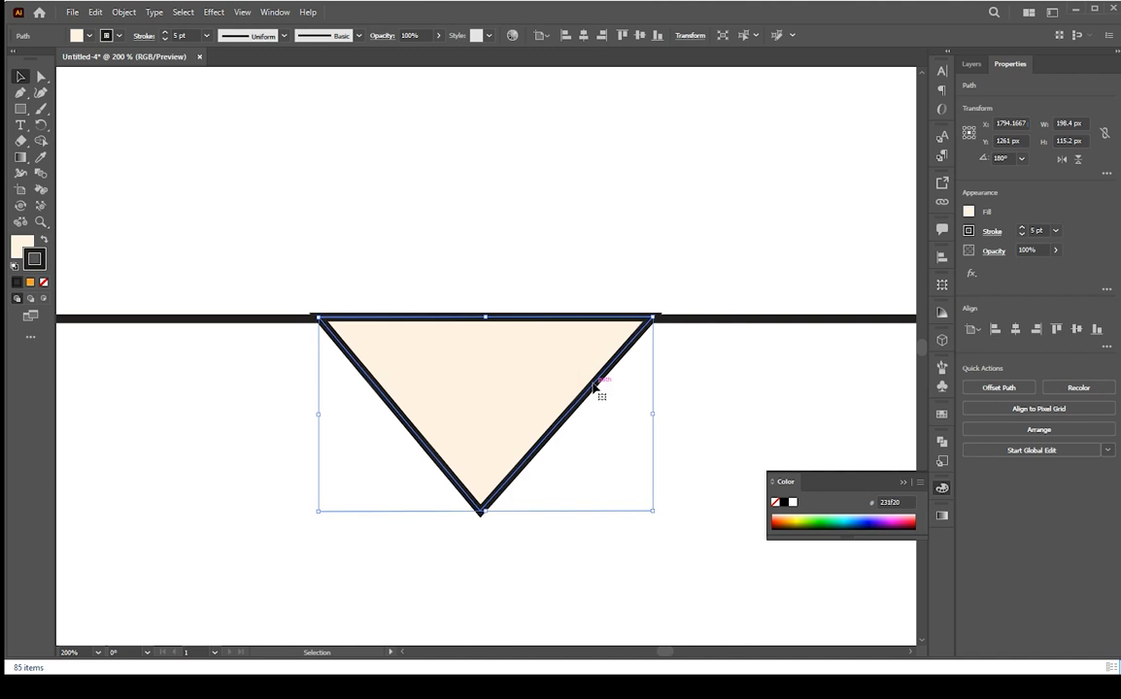
{"action": "scroll", "coordinate": [593, 383], "scroll_direction": "down", "scroll_amount": 5}
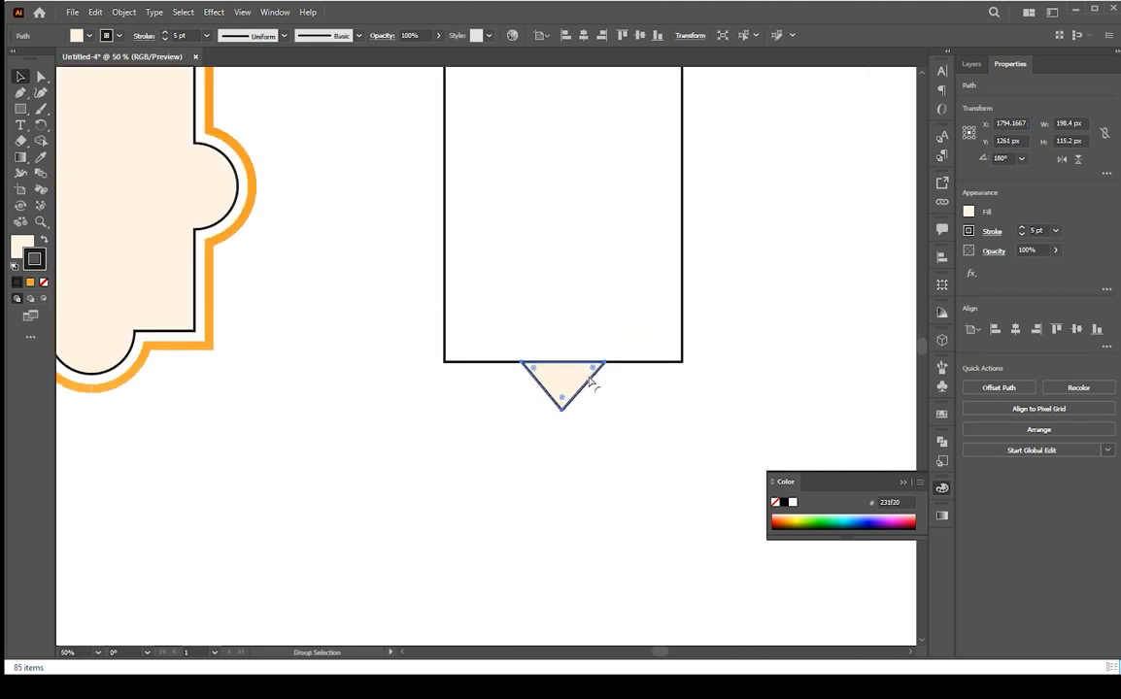
Duplicate the top and bottom triangles and rotate the copies 90° to form side points
{"action": "left_click", "coordinate": [578, 124], "text": "shift"}
{"action": "left_click_drag", "start_coordinate": [580, 126], "coordinate": [627, 134]}
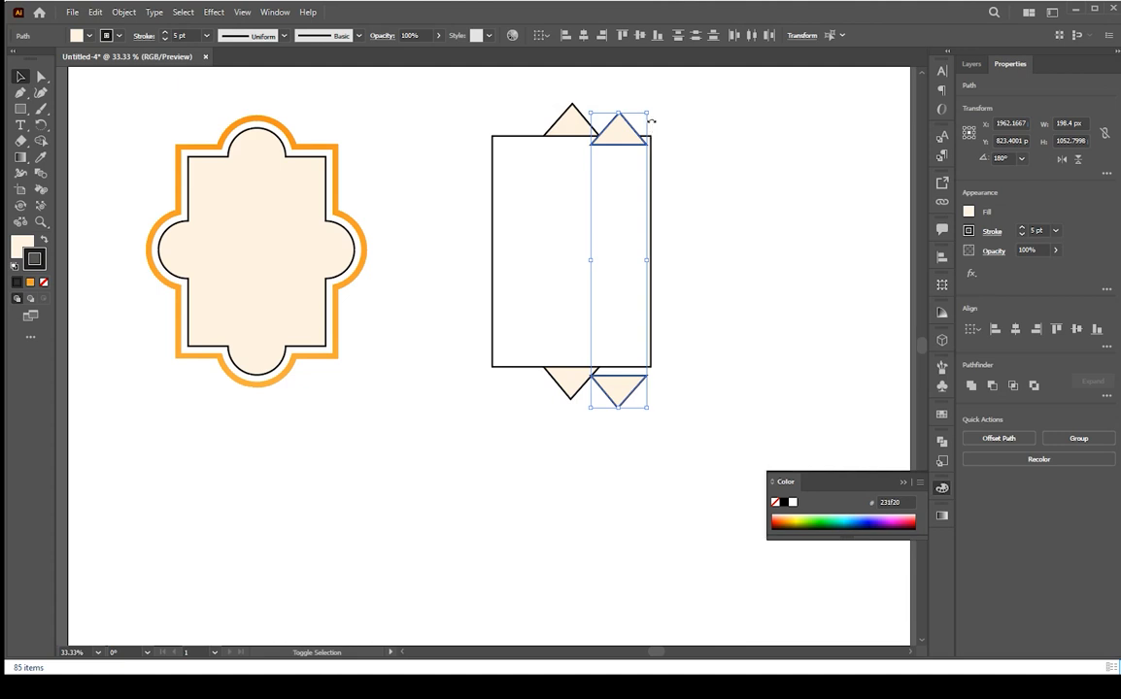
{"action": "left_click_drag", "start_coordinate": [652, 115], "coordinate": [710, 302]}
{"action": "scroll", "coordinate": [592, 271], "scroll_direction": "up", "scroll_amount": 2}
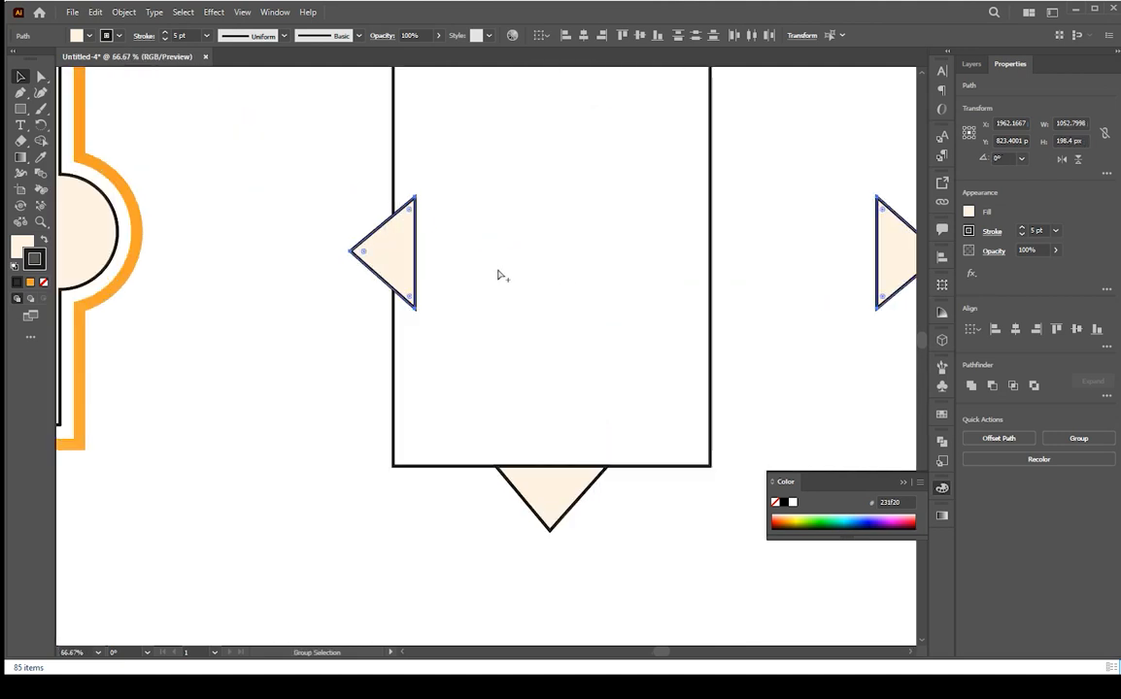
{"action": "scroll", "coordinate": [505, 293], "scroll_direction": "down", "scroll_amount": 2}
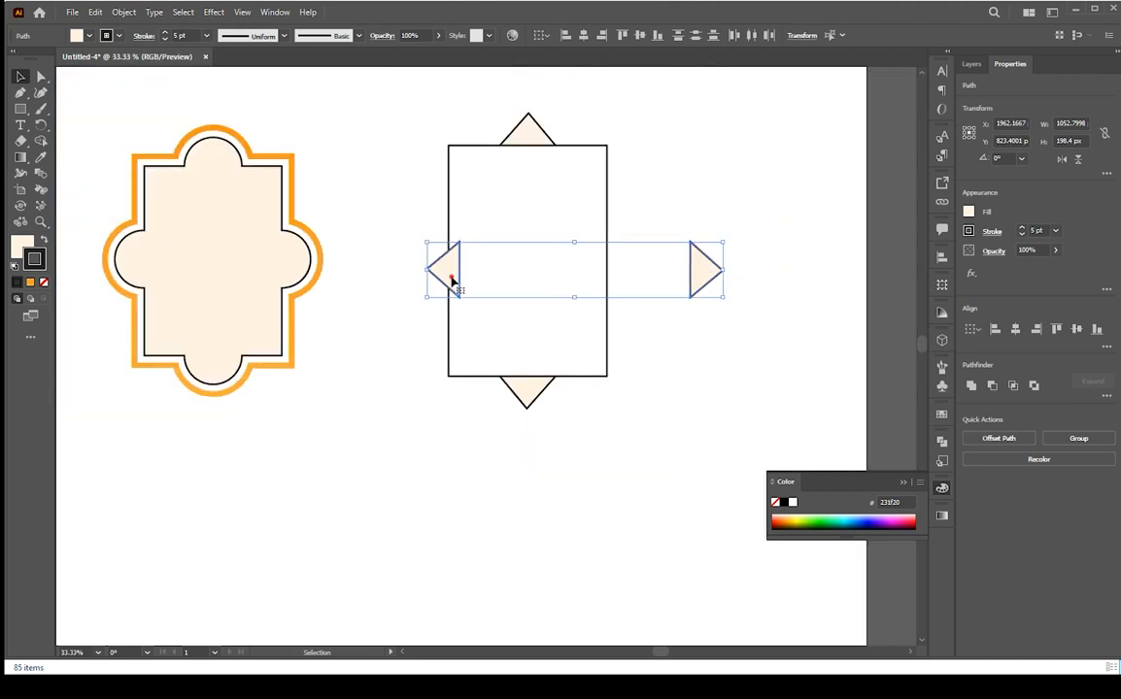
Position the rotated triangles against the rectangle's left and right edges at mid-height
{"action": "left_click_drag", "start_coordinate": [451, 278], "coordinate": [451, 270]}
{"action": "key", "text": "shift+Left"}
{"action": "key", "text": "shift+Left"}
{"action": "key", "text": "shift+Left"}
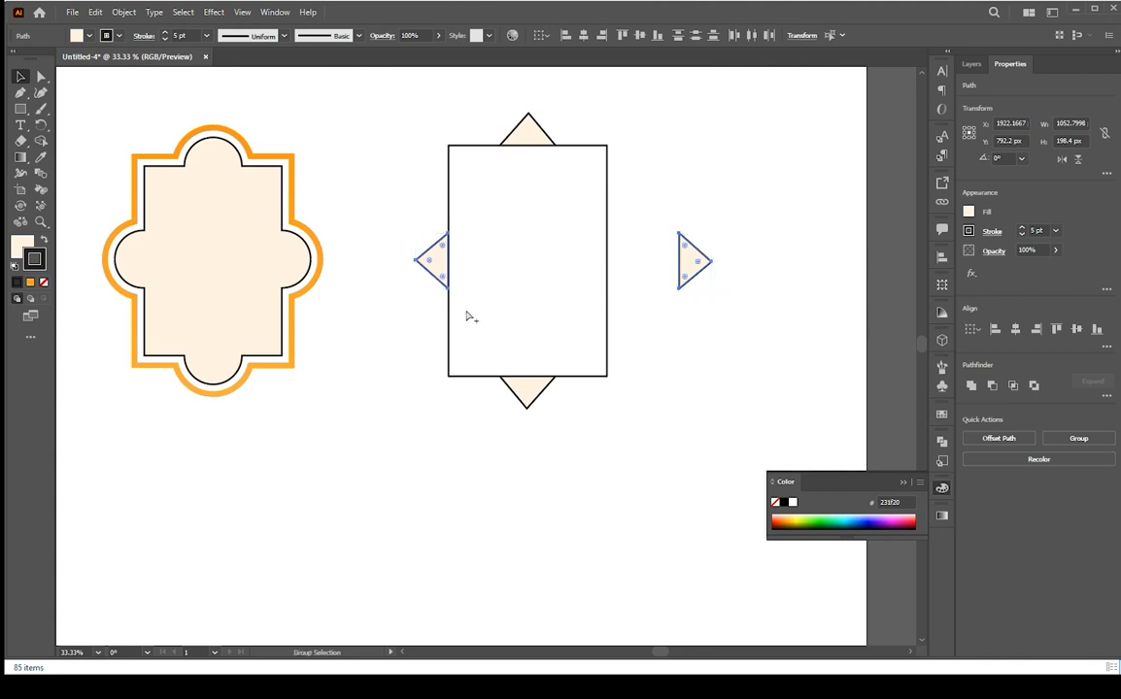
{"action": "scroll", "coordinate": [468, 316], "scroll_direction": "up", "scroll_amount": 3}
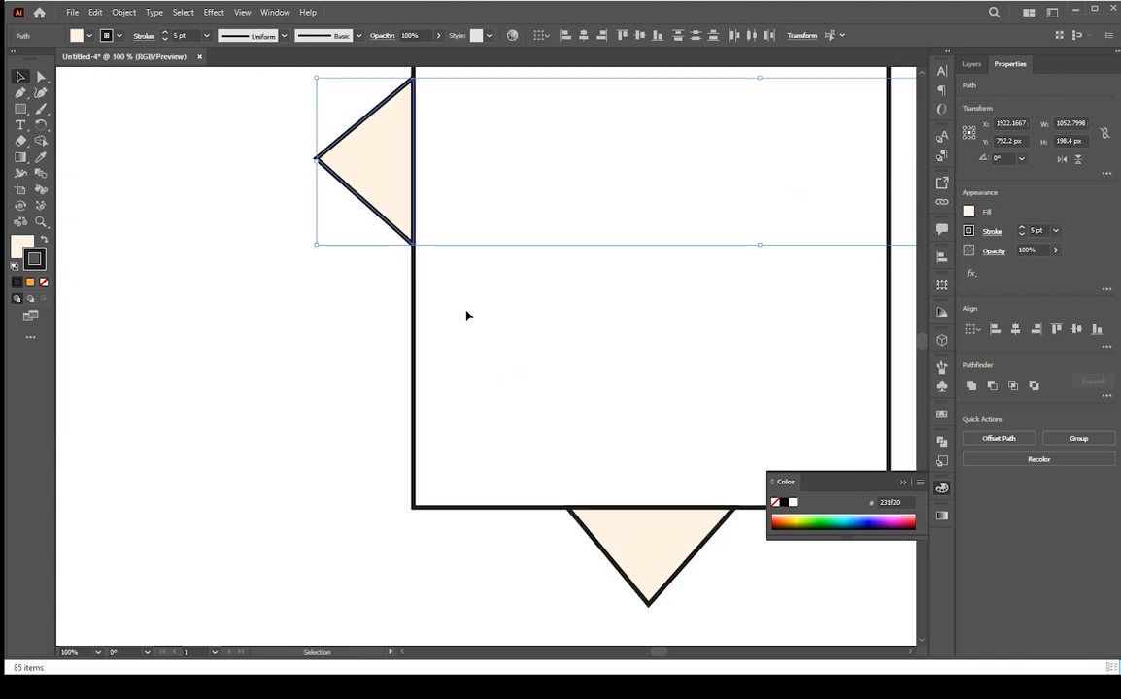
{"action": "left_click_drag", "start_coordinate": [613, 263], "coordinate": [303, 305]}
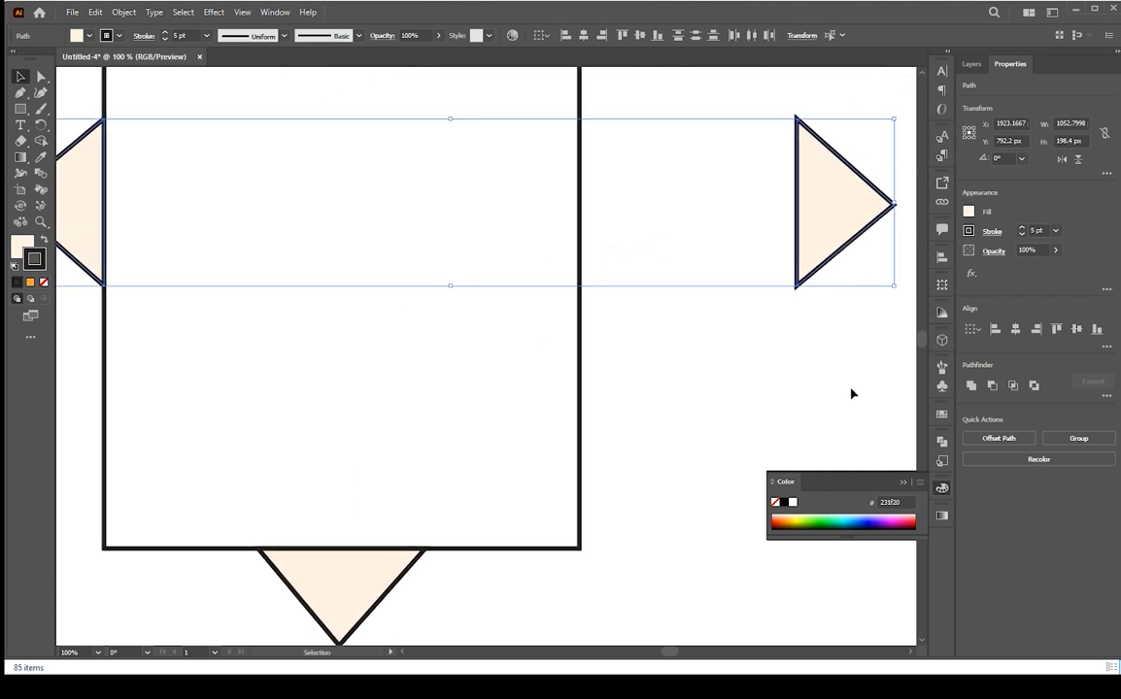
{"action": "left_click", "coordinate": [852, 392]}
{"action": "left_click_drag", "start_coordinate": [824, 251], "coordinate": [608, 238]}
{"action": "scroll", "coordinate": [522, 309], "scroll_direction": "down", "scroll_amount": 2}
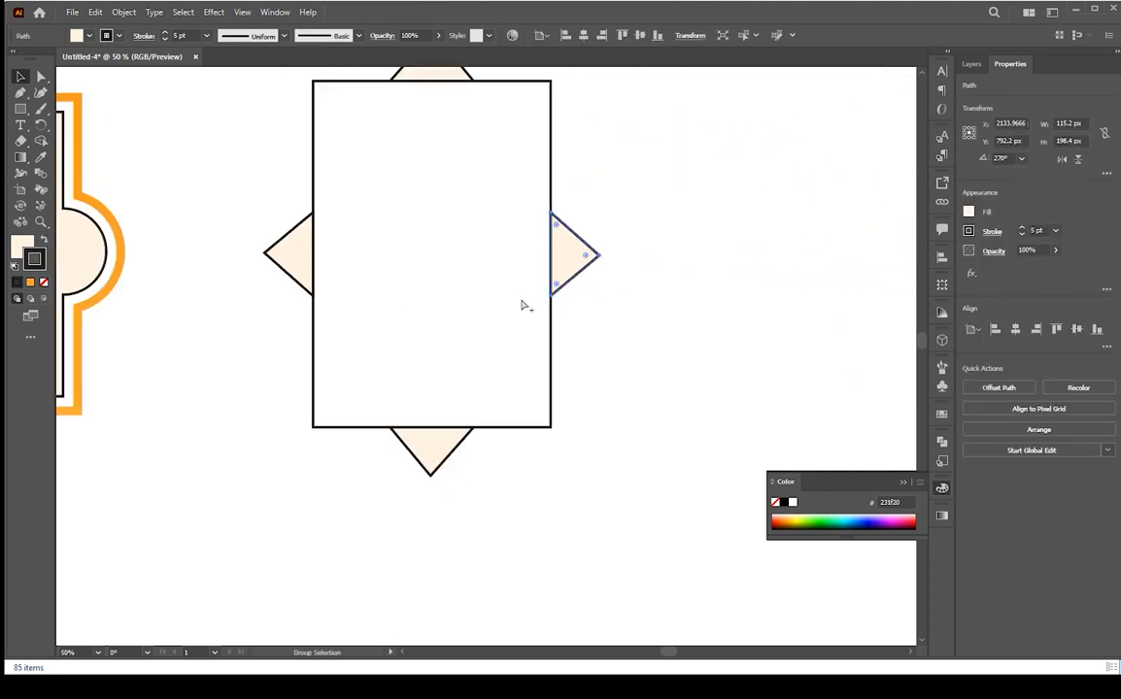
Select the rectangle and all four triangles and merge them into one shape with the Shape Builder tool
{"action": "left_click_drag", "start_coordinate": [502, 267], "coordinate": [526, 320]}
{"action": "left_click_drag", "start_coordinate": [695, 116], "coordinate": [303, 534]}
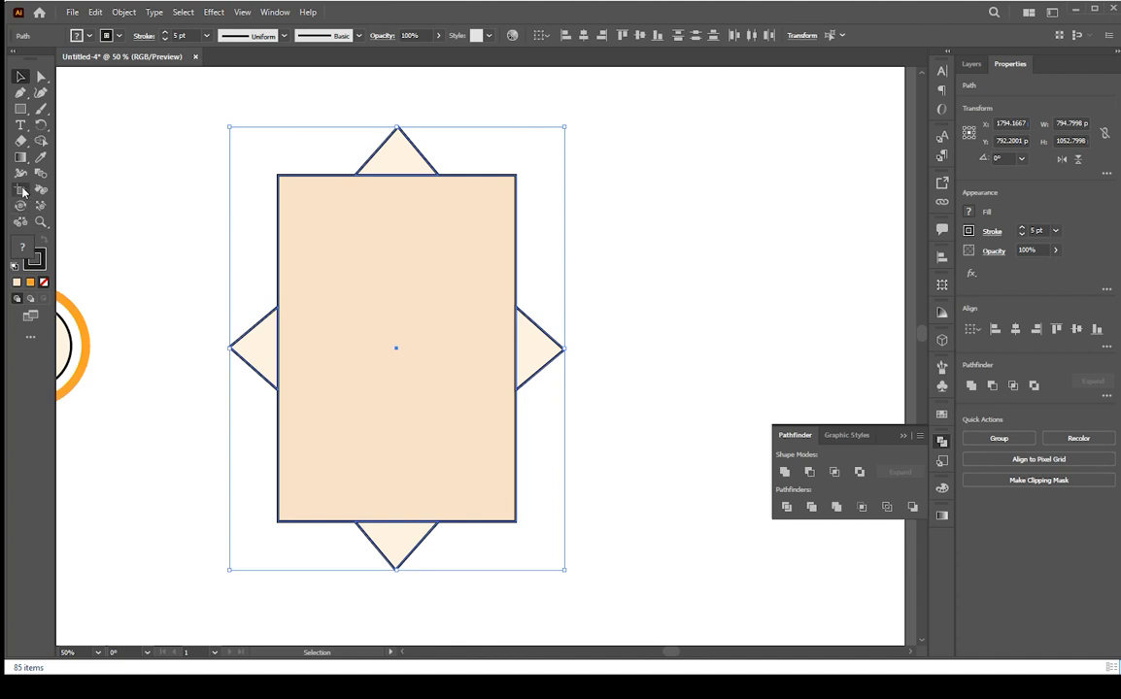
{"action": "left_click", "coordinate": [43, 141]}
{"action": "left_click_drag", "start_coordinate": [412, 220], "coordinate": [404, 166]}
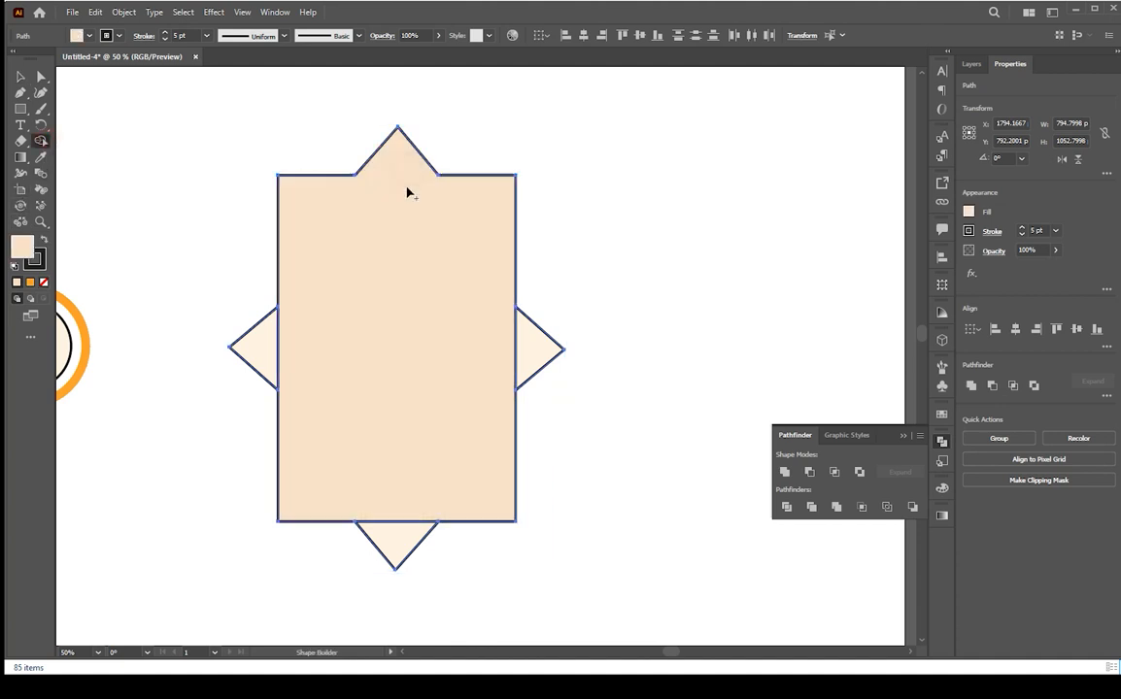
{"action": "left_click_drag", "start_coordinate": [514, 349], "coordinate": [463, 357]}
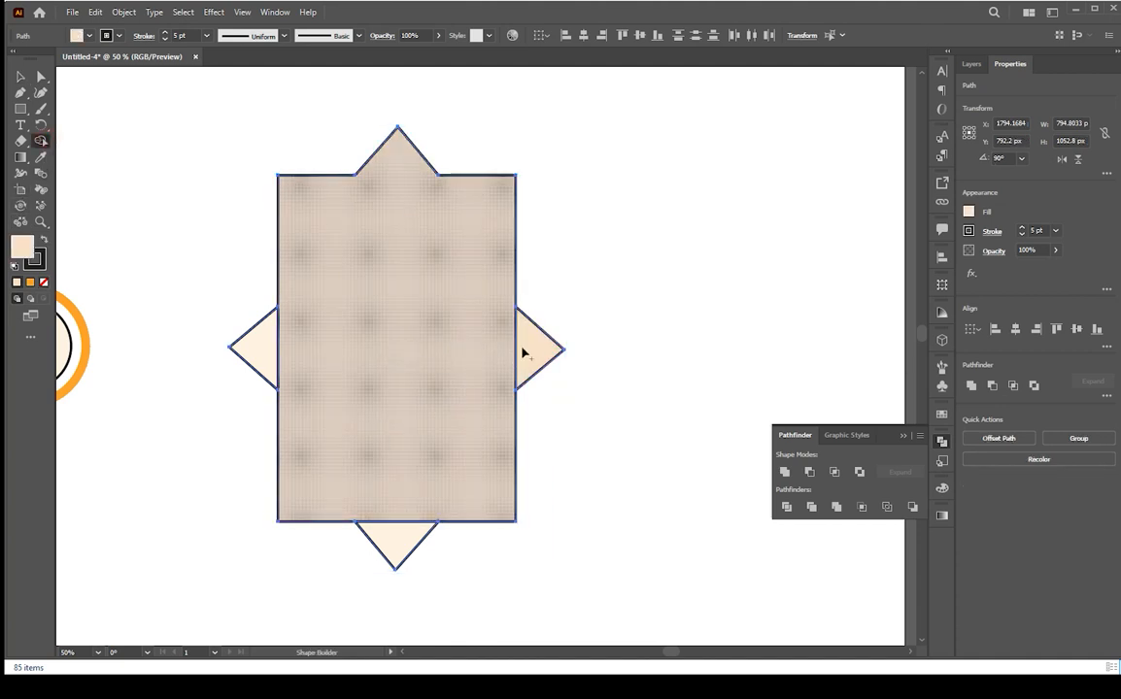
{"action": "left_click_drag", "start_coordinate": [274, 347], "coordinate": [283, 347]}
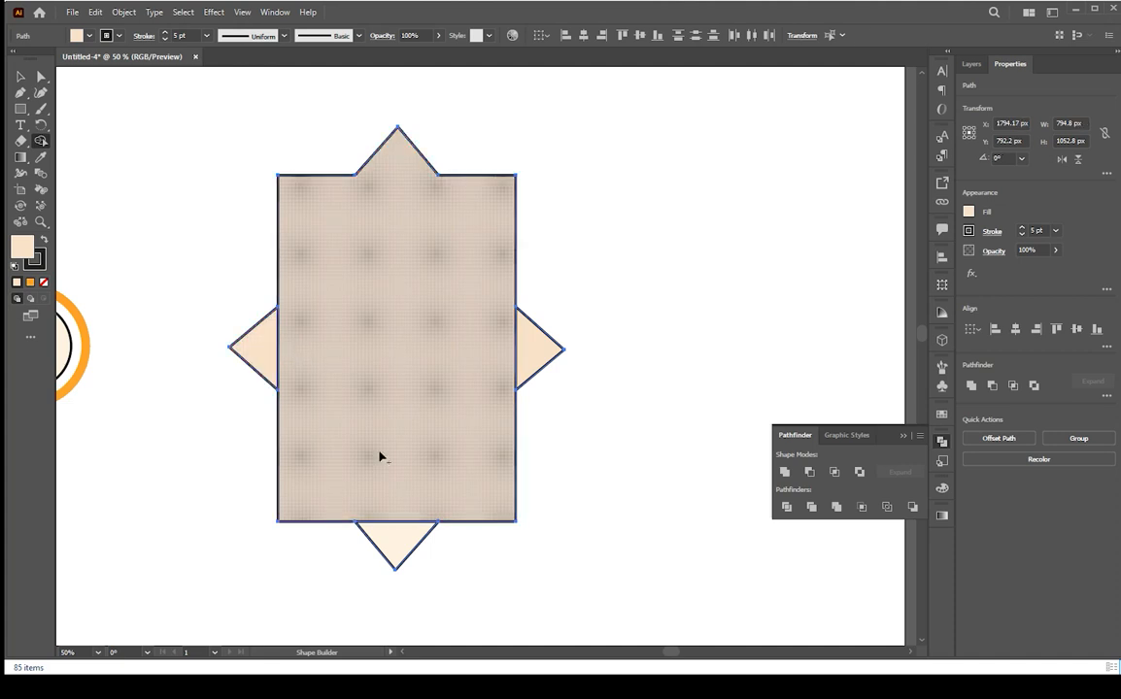
{"action": "mouse_move", "coordinate": [399, 501]}
{"action": "left_mouse_down"}
{"action": "mouse_move", "coordinate": [400, 534]}
{"action": "mouse_move", "coordinate": [421, 538]}
{"action": "left_mouse_up"}
{"action": "key", "text": "v"}
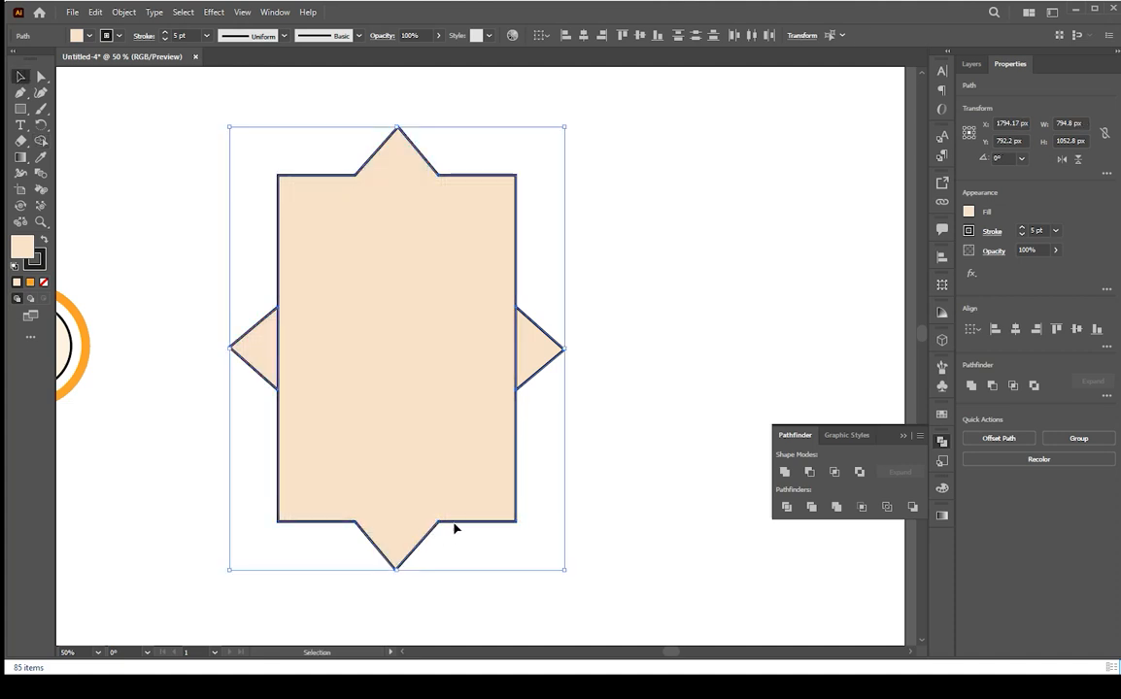
Merge the side triangles into the frame with Shape Builder and apply Unite to the shapes
{"action": "left_click", "coordinate": [600, 375]}
{"action": "left_click", "coordinate": [542, 359]}
{"action": "left_click_drag", "start_coordinate": [542, 359], "coordinate": [540, 357]}
{"action": "left_click", "coordinate": [463, 318], "text": "shift"}
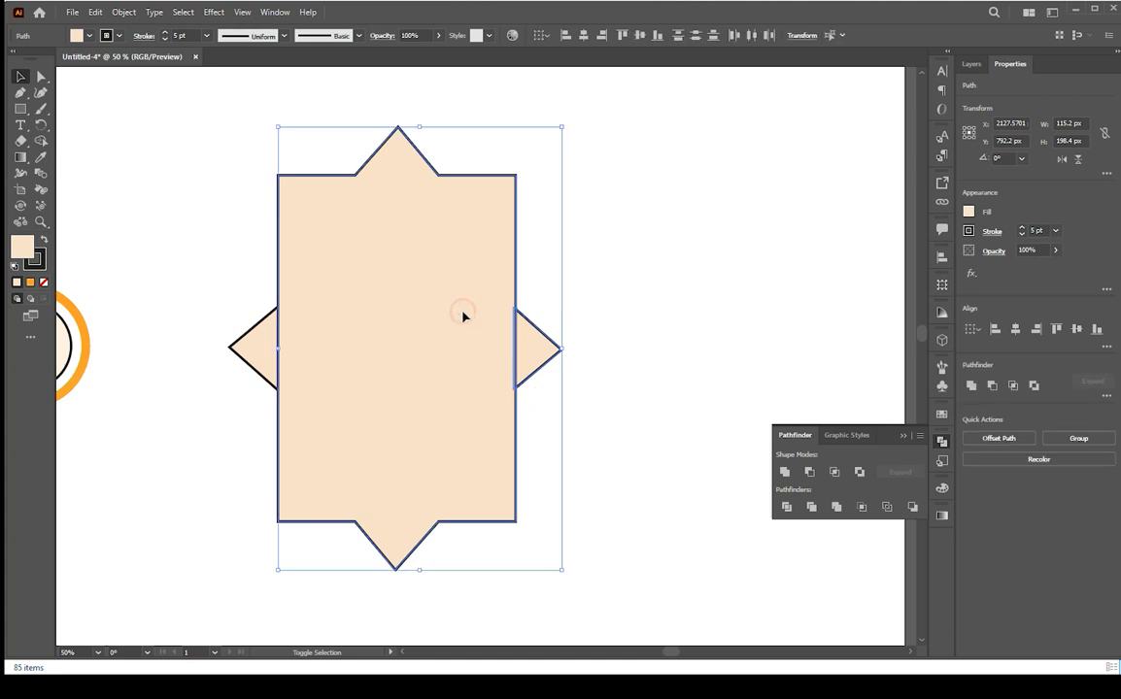
{"action": "left_click", "coordinate": [42, 141]}
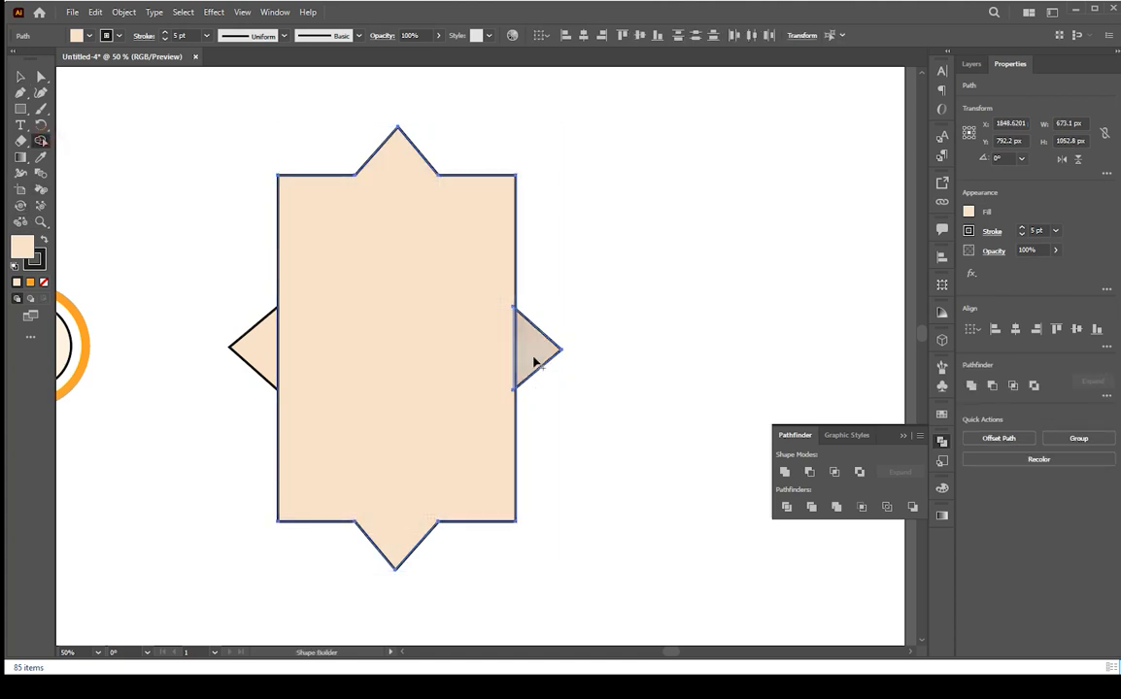
{"action": "left_click_drag", "start_coordinate": [521, 362], "coordinate": [459, 368]}
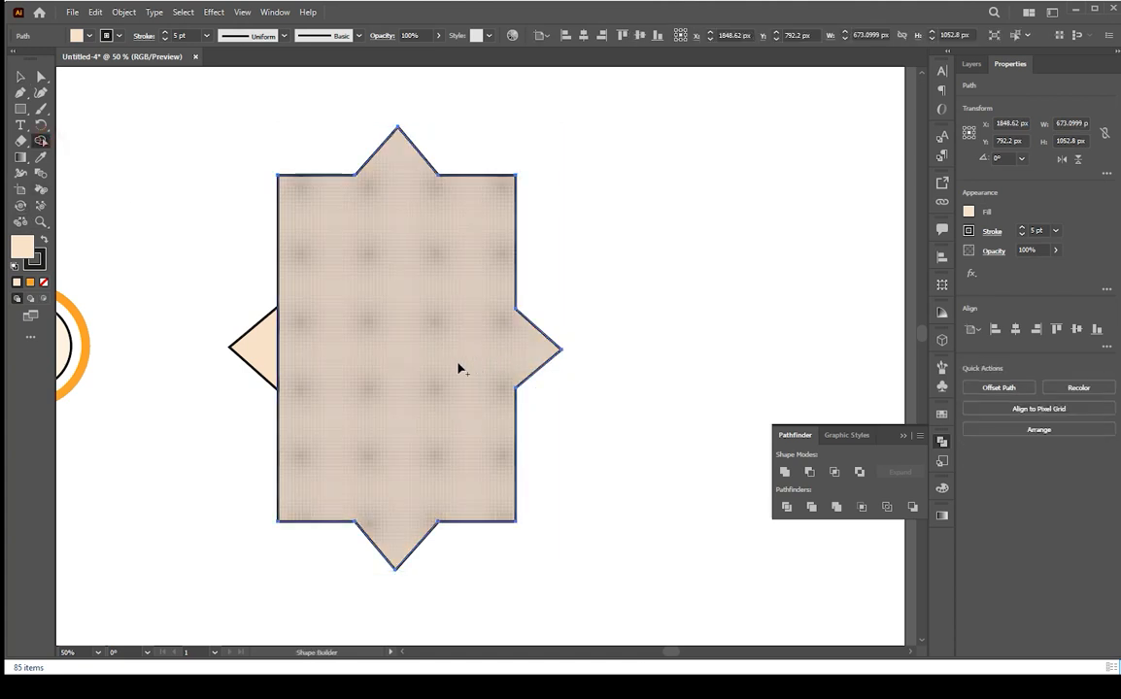
{"action": "left_click_drag", "start_coordinate": [280, 334], "coordinate": [273, 345]}
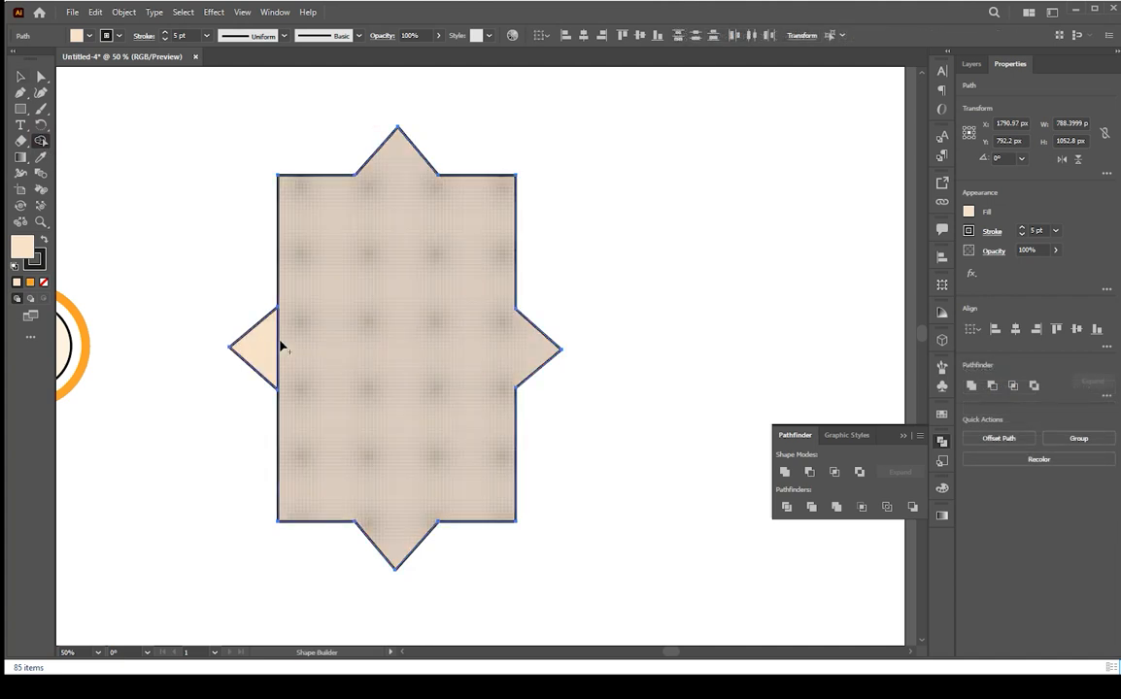
{"action": "left_click", "coordinate": [789, 473]}
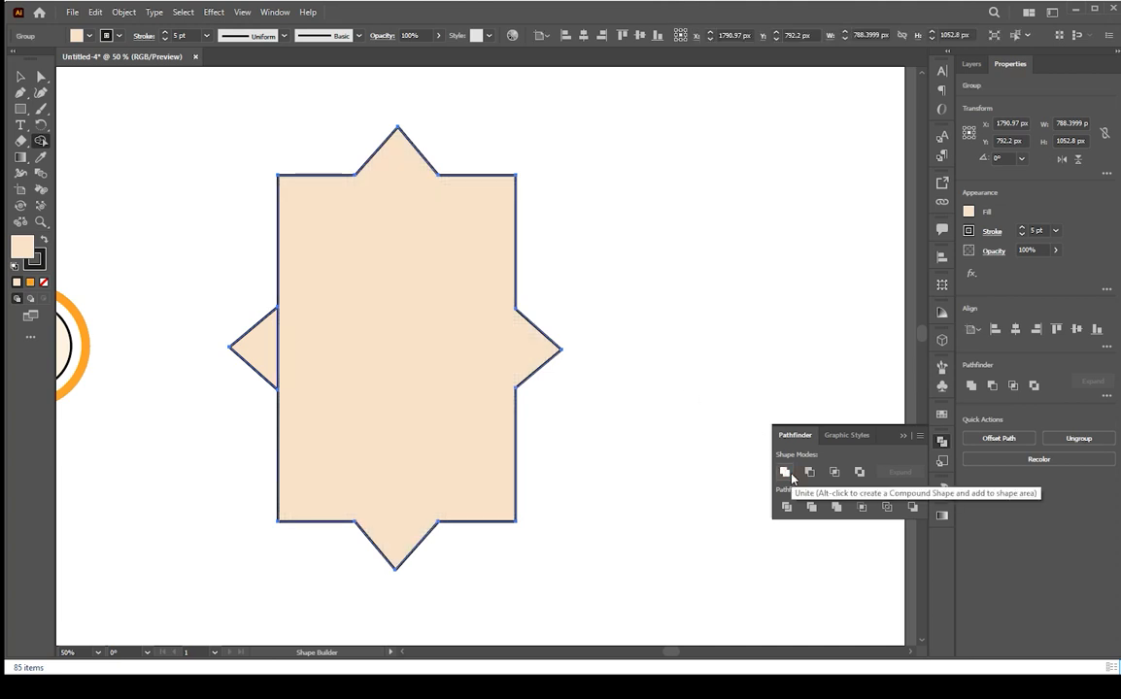
{"action": "scroll", "coordinate": [304, 370], "scroll_direction": "up", "scroll_amount": 3}
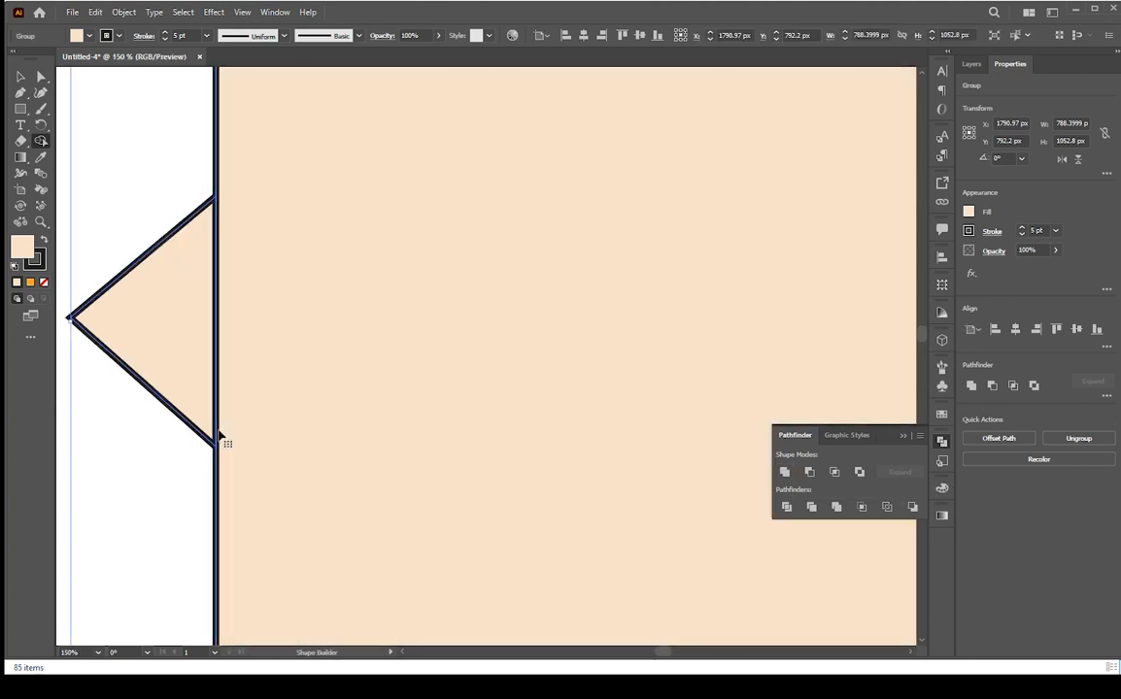
{"action": "key", "text": "v"}
{"action": "left_click_drag", "start_coordinate": [218, 440], "coordinate": [223, 440]}
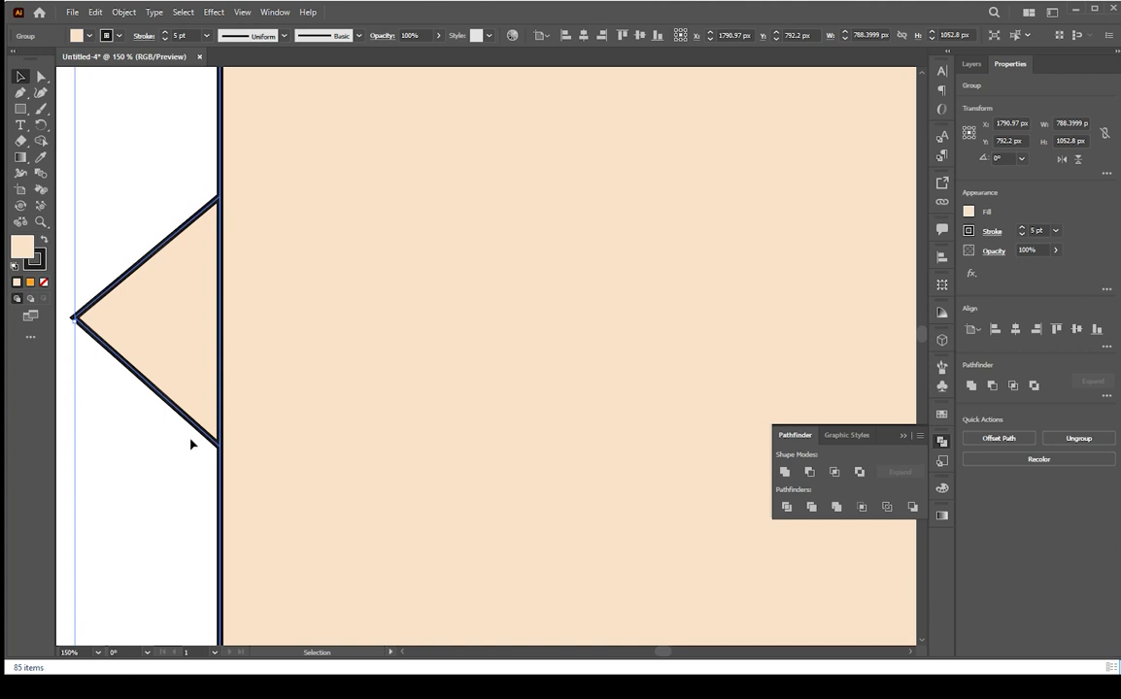
{"action": "key", "text": "ctrl+z"}
{"action": "key", "text": "a"}
{"action": "left_click", "coordinate": [123, 472]}
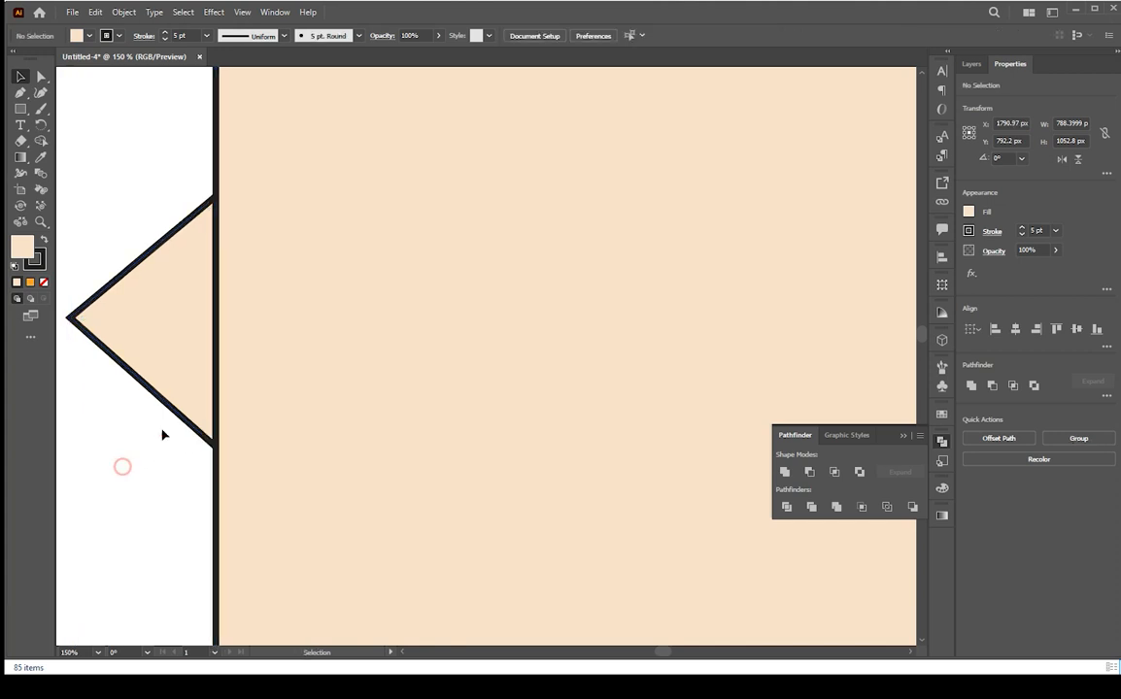
{"action": "left_click_drag", "start_coordinate": [180, 416], "coordinate": [157, 442]}
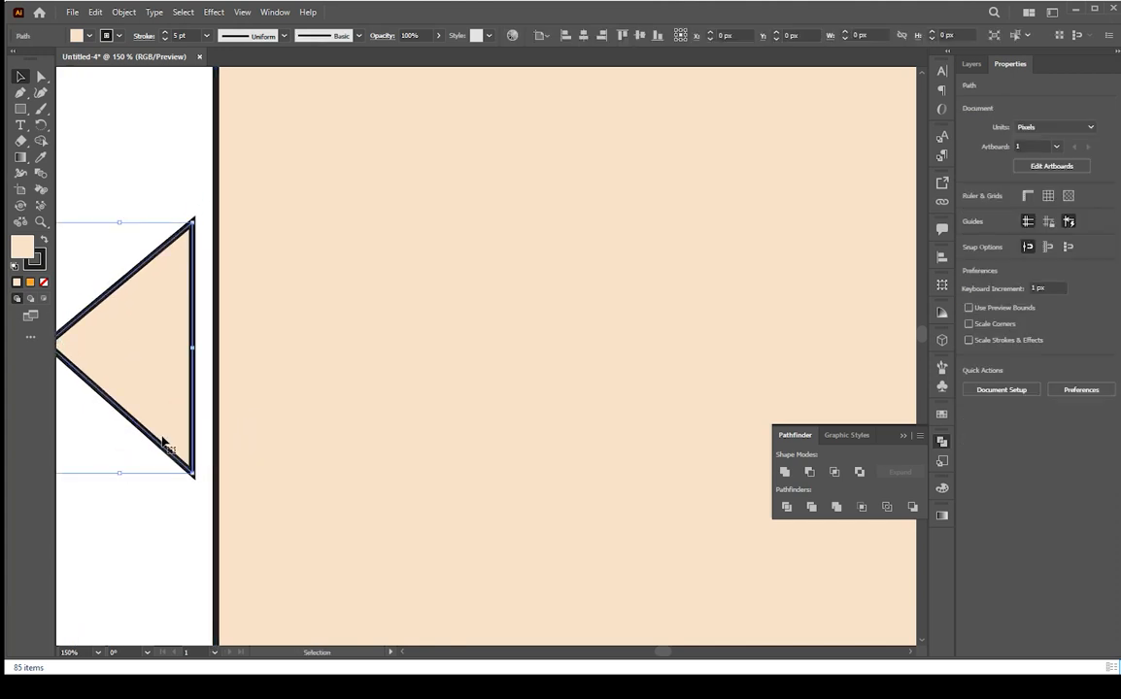
{"action": "key", "text": "ctrl+z"}
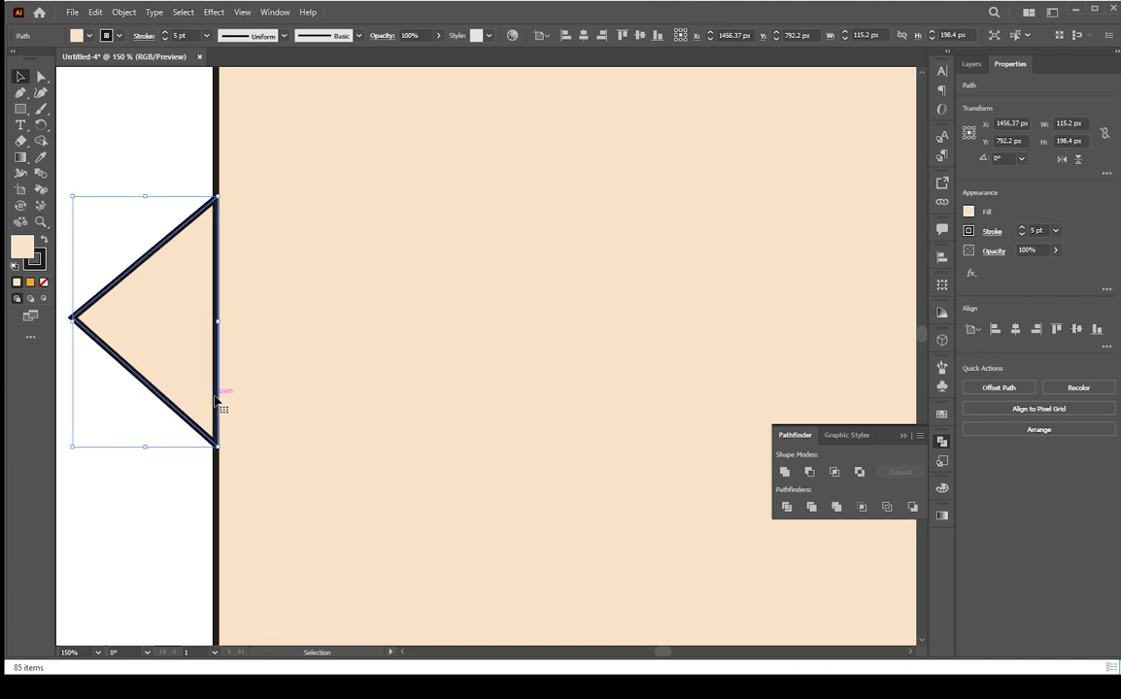
Merge the left triangle into the frame with the Shape Builder tool
{"action": "scroll", "coordinate": [172, 418], "scroll_direction": "down", "scroll_amount": 2}
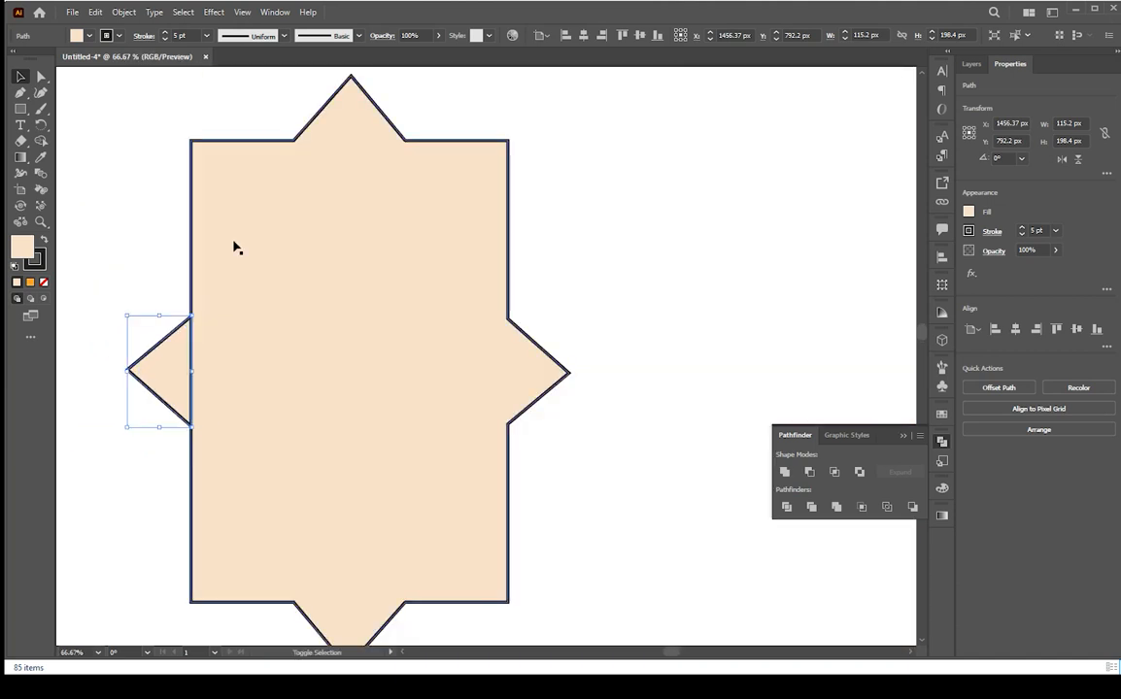
{"action": "left_click_drag", "start_coordinate": [234, 248], "coordinate": [304, 229]}
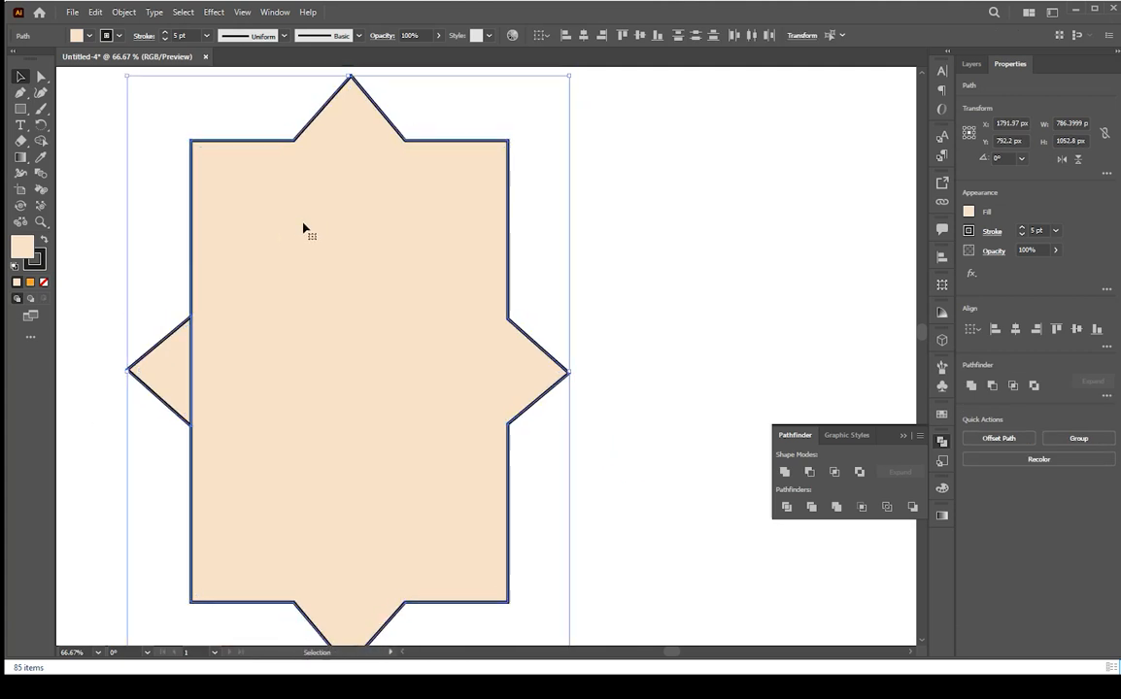
{"action": "left_click", "coordinate": [42, 143]}
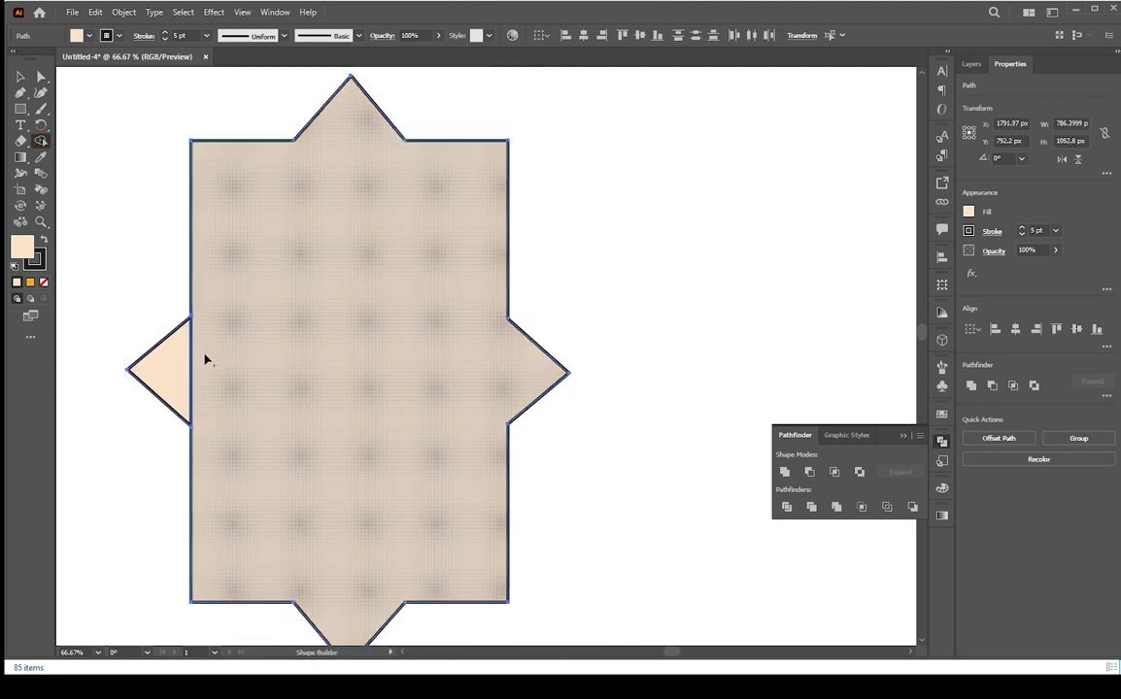
{"action": "left_click_drag", "start_coordinate": [206, 361], "coordinate": [185, 366]}
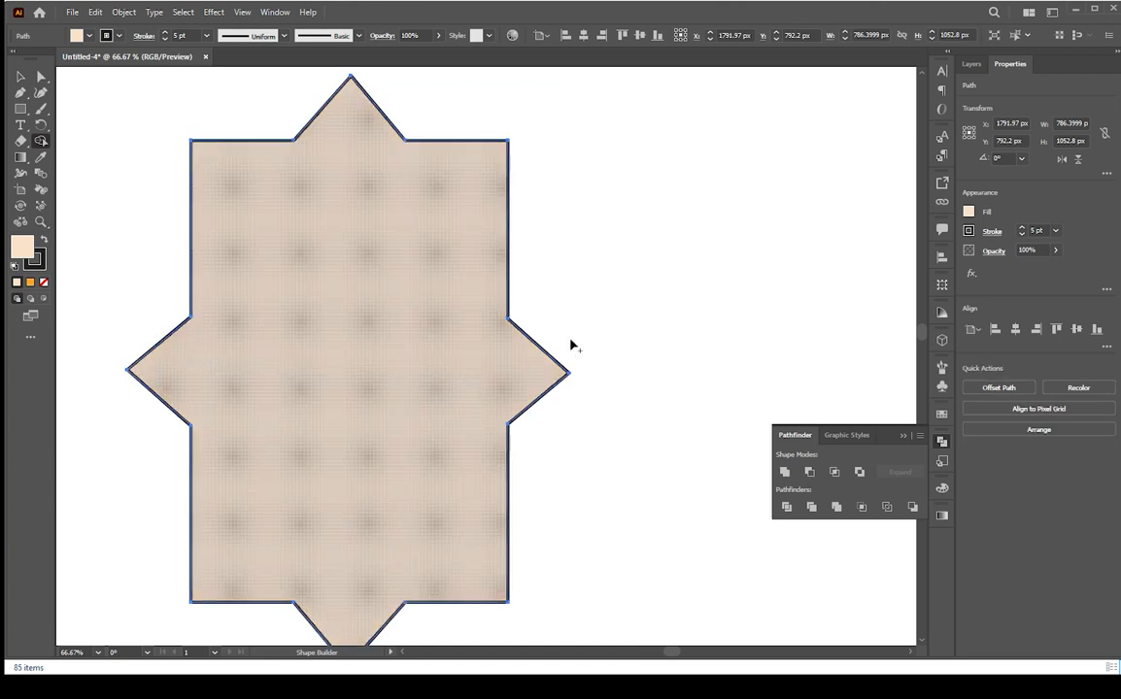
{"action": "key", "text": "v"}
{"action": "key", "text": "ctrl+minus"}
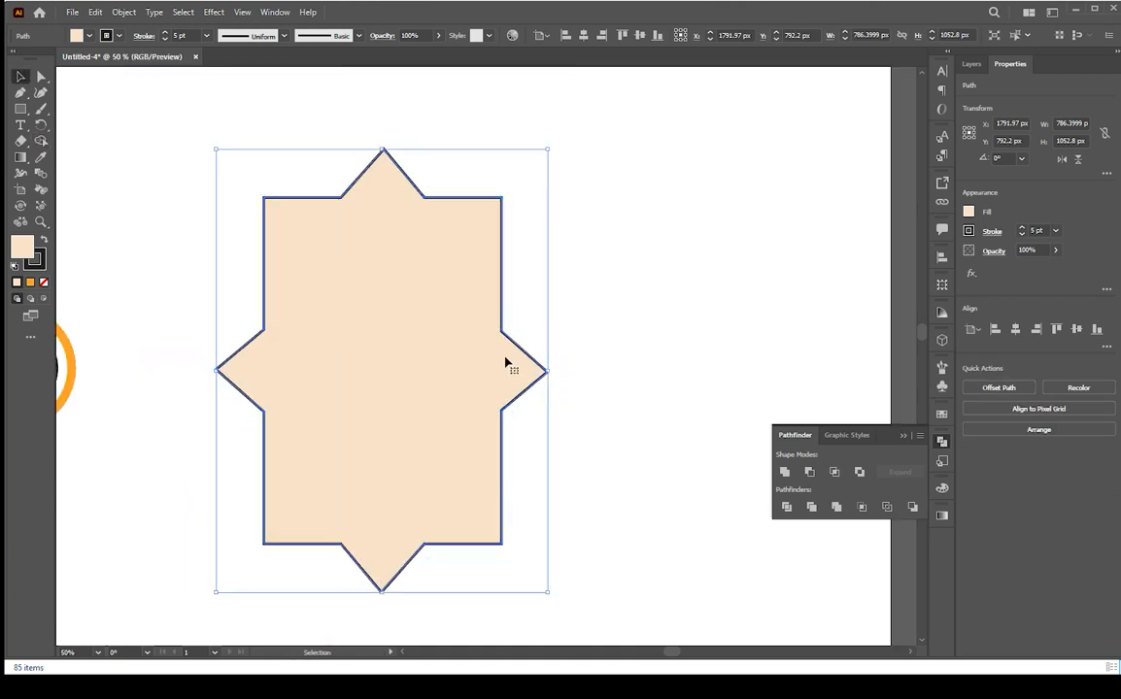
{"action": "key", "text": "ctrl+z"}
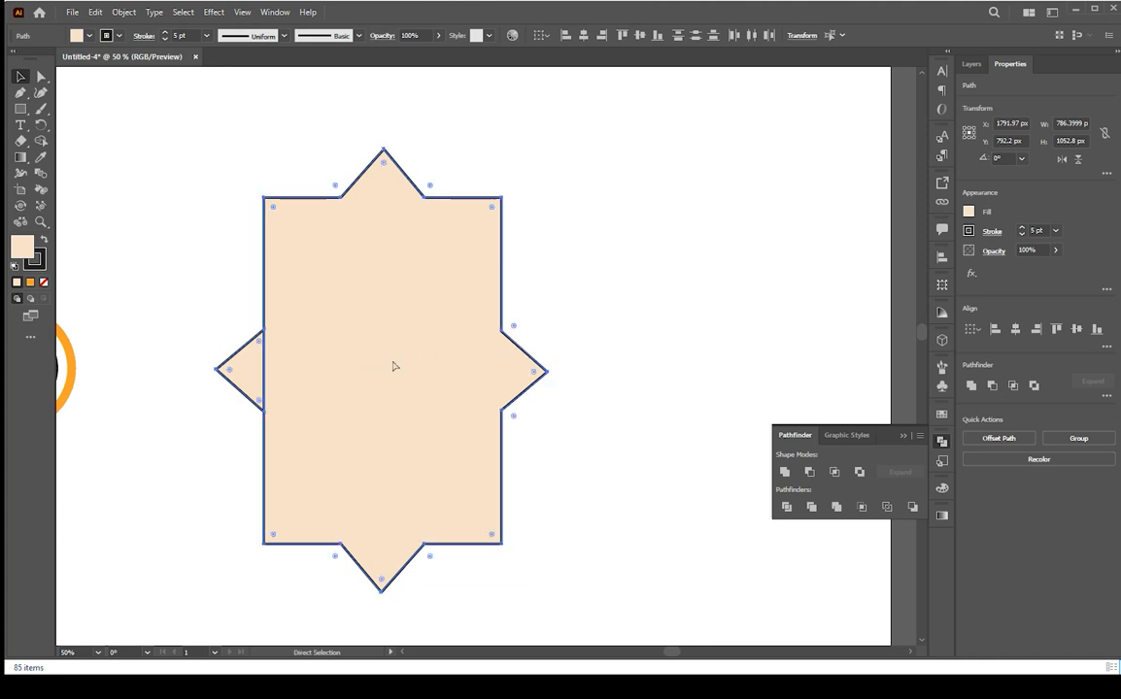
{"action": "key", "text": "ctrl+shift+z"}
{"action": "left_click", "coordinate": [640, 342]}
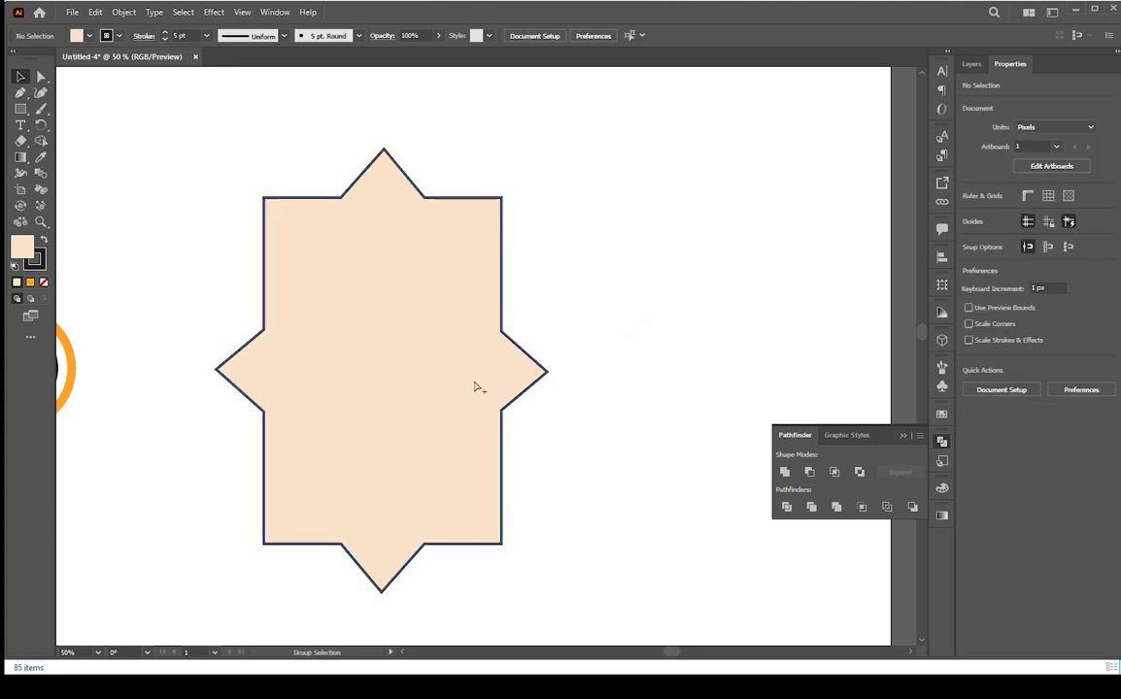
Select the merged star-rectangle frame and remove its fill
{"action": "left_click", "coordinate": [473, 384]}
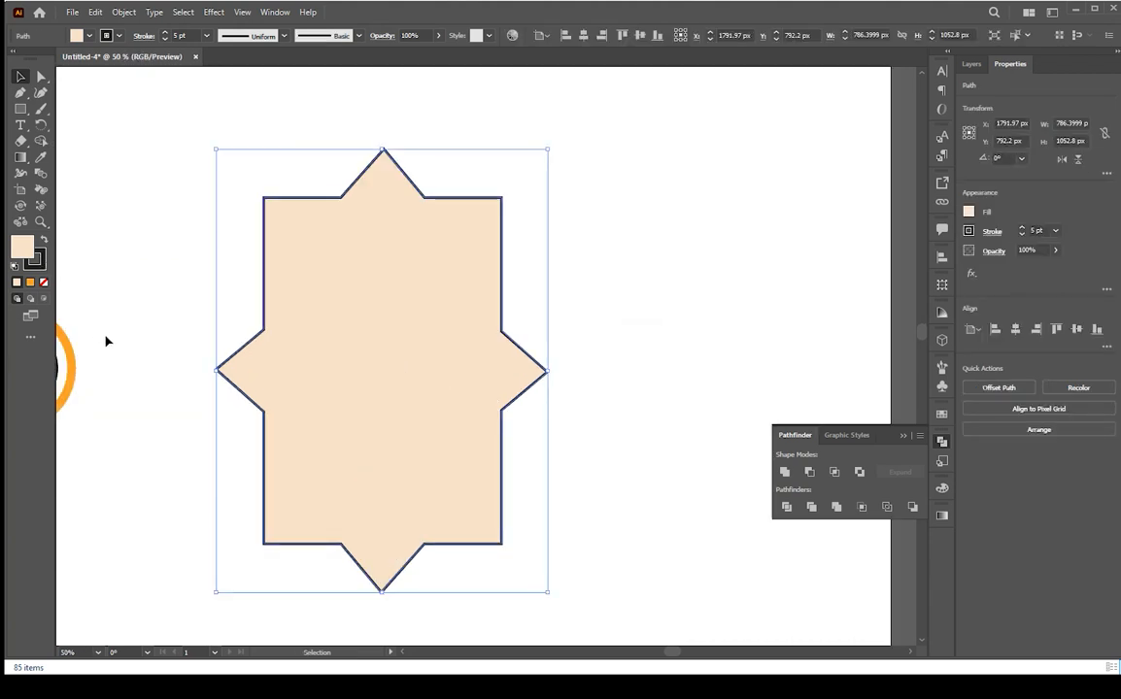
{"action": "left_click_drag", "start_coordinate": [152, 368], "coordinate": [317, 356]}
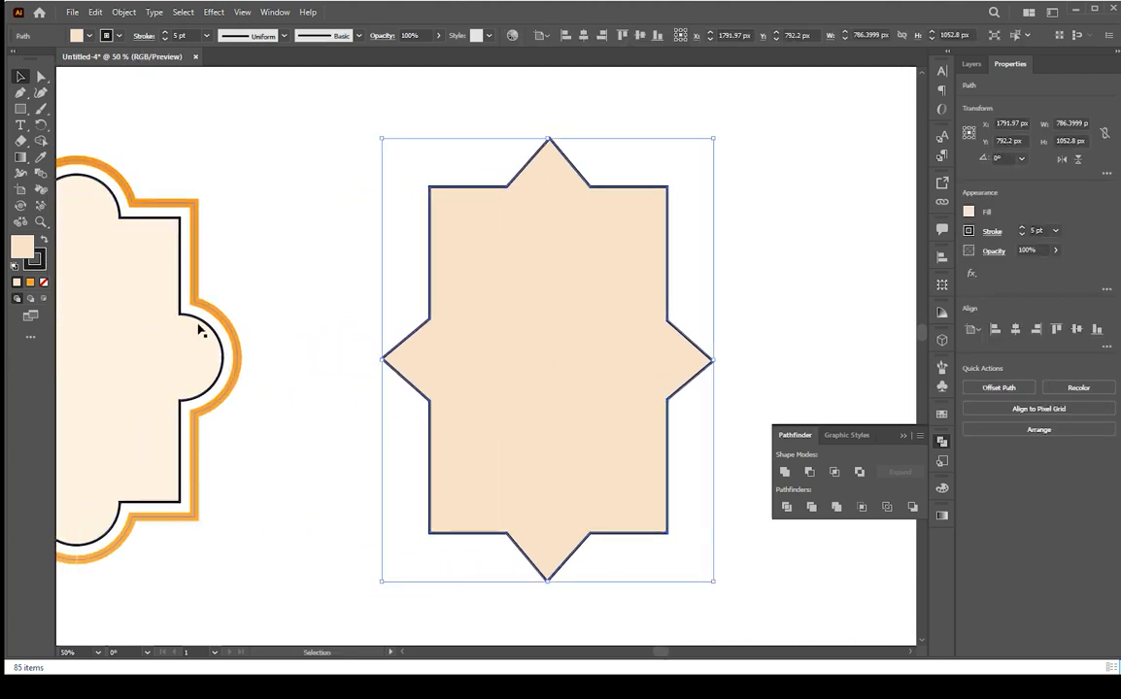
{"action": "scroll", "coordinate": [575, 362], "scroll_direction": "down", "scroll_amount": 1}
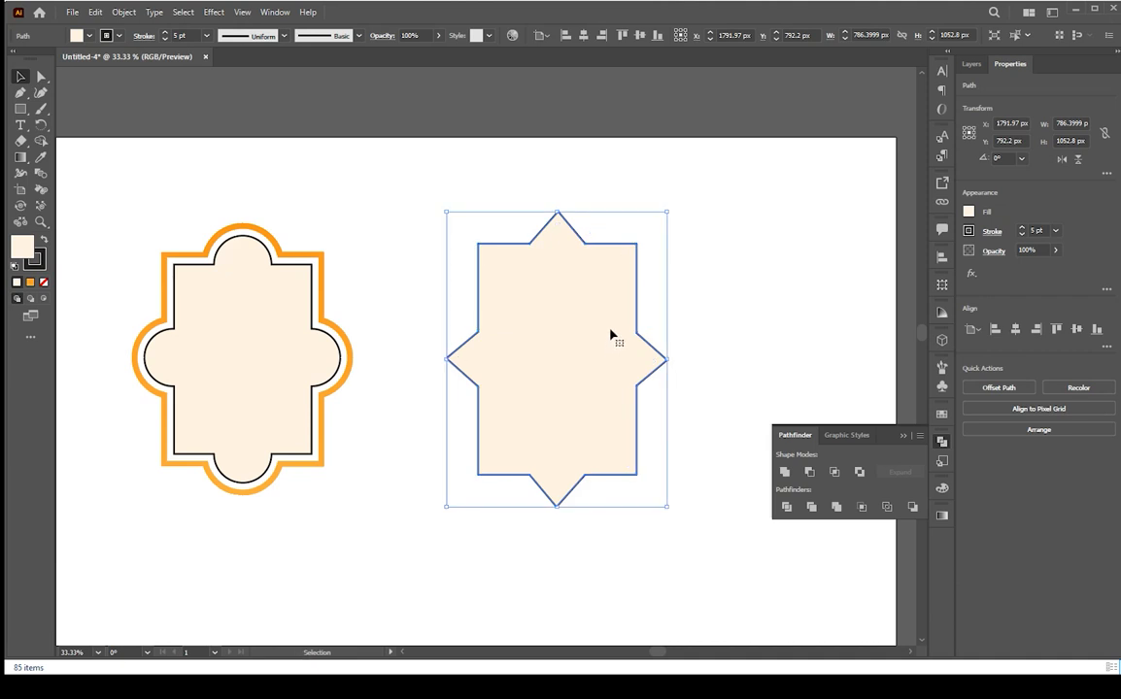
{"action": "left_click", "coordinate": [43, 281]}
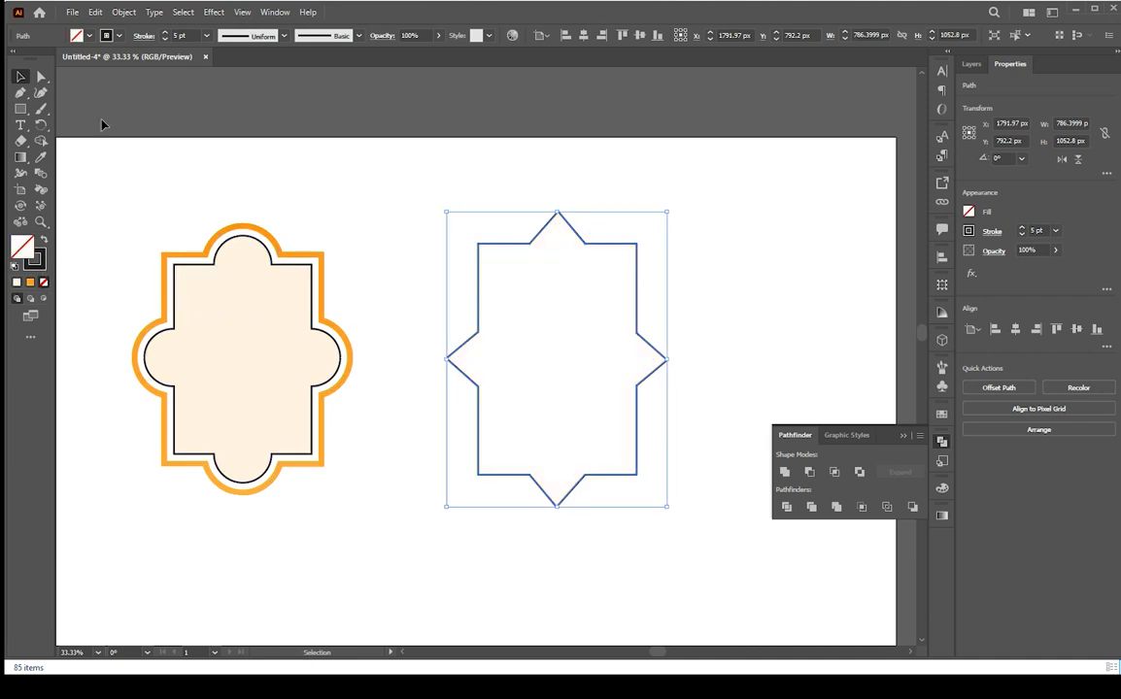
Round the frame's four inner rectangle corners to about 156 px with the Direct Selection corner widgets
{"action": "left_click", "coordinate": [648, 239]}
{"action": "key", "text": "a"}
{"action": "left_click_drag", "start_coordinate": [648, 238], "coordinate": [610, 276]}
{"action": "left_click_drag", "start_coordinate": [456, 217], "coordinate": [507, 274]}
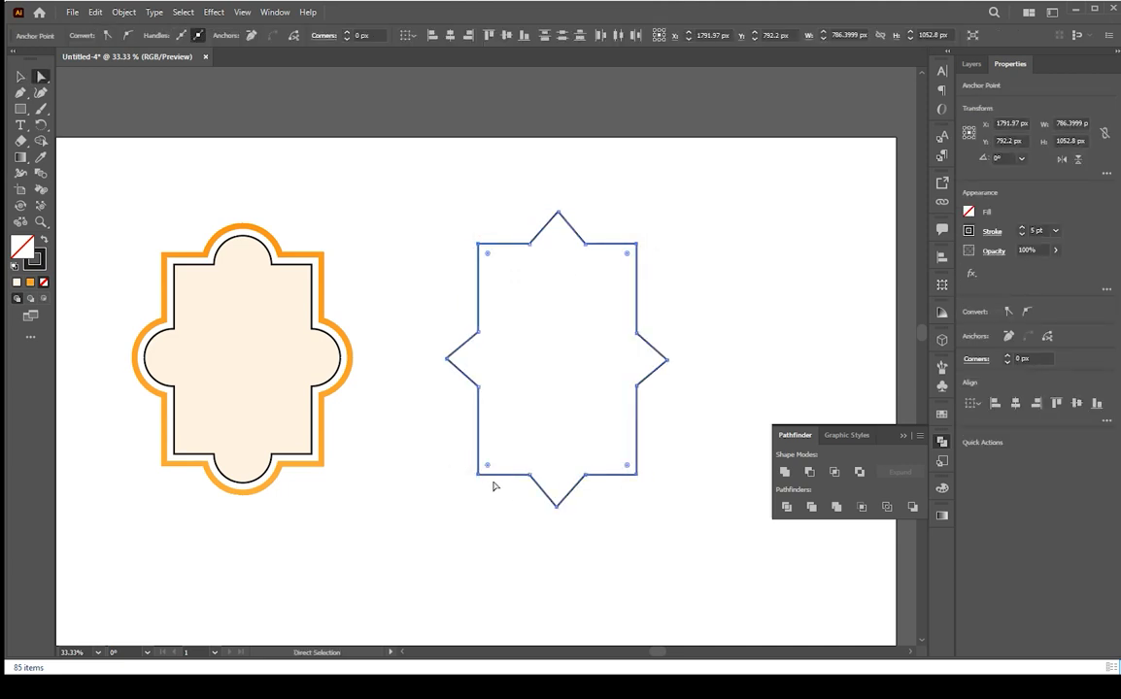
{"action": "left_click_drag", "start_coordinate": [630, 470], "coordinate": [596, 426]}
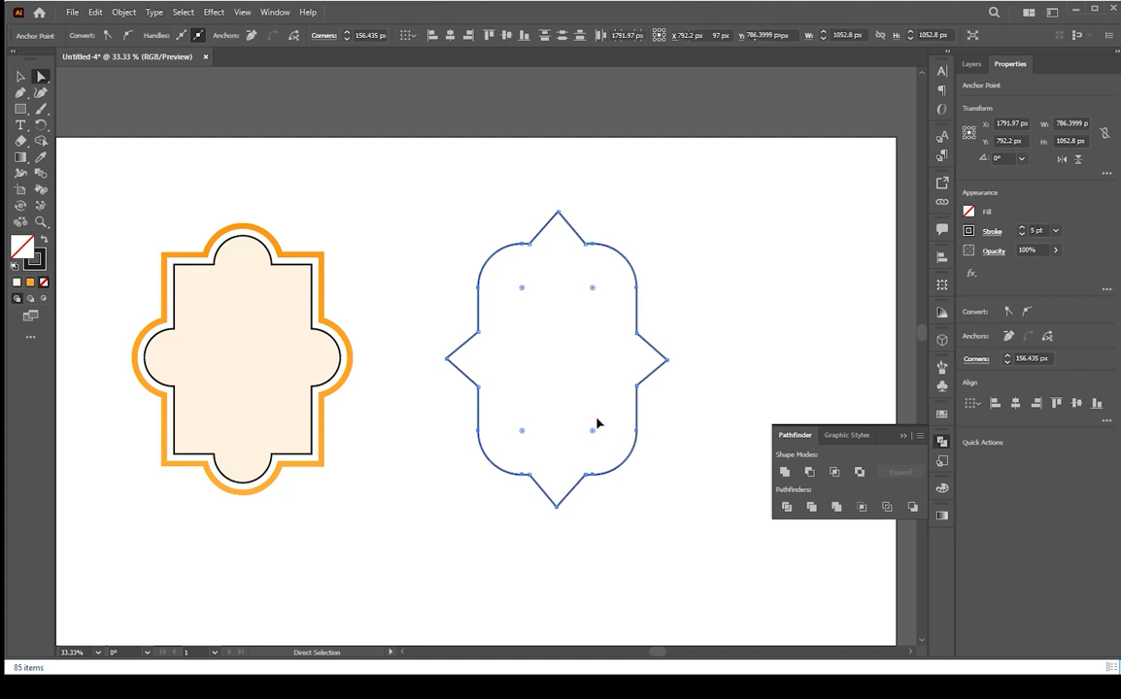
Create a 35 px offset path with miter joins around the frame
{"action": "key", "text": "v"}
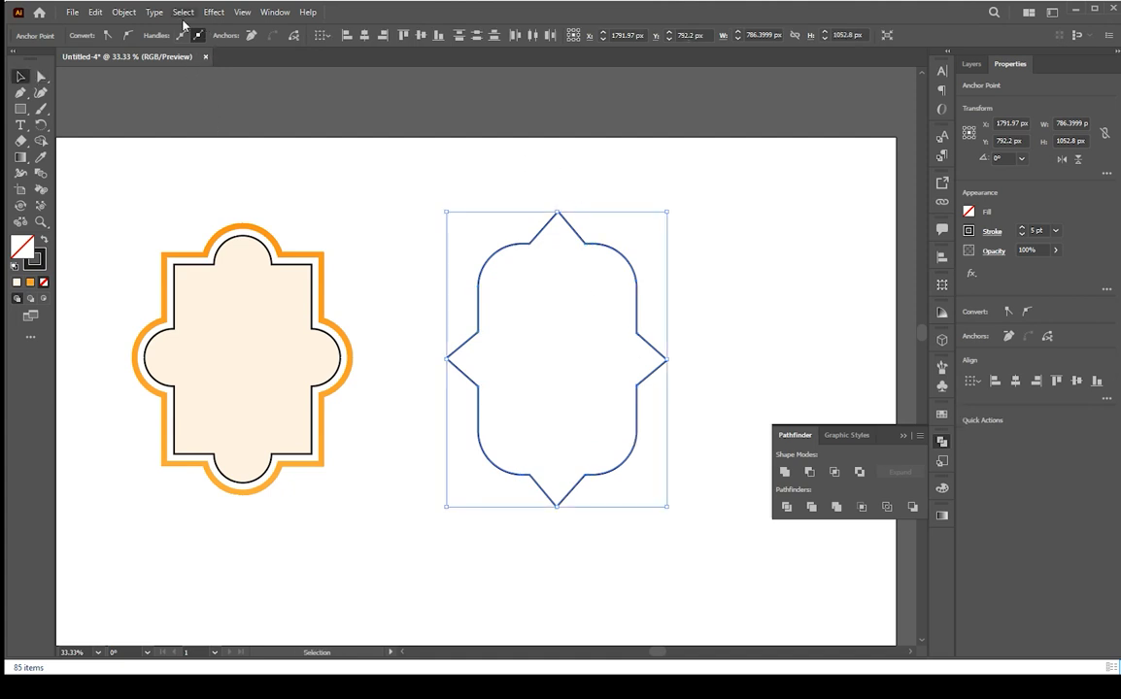
{"action": "left_click", "coordinate": [121, 13]}
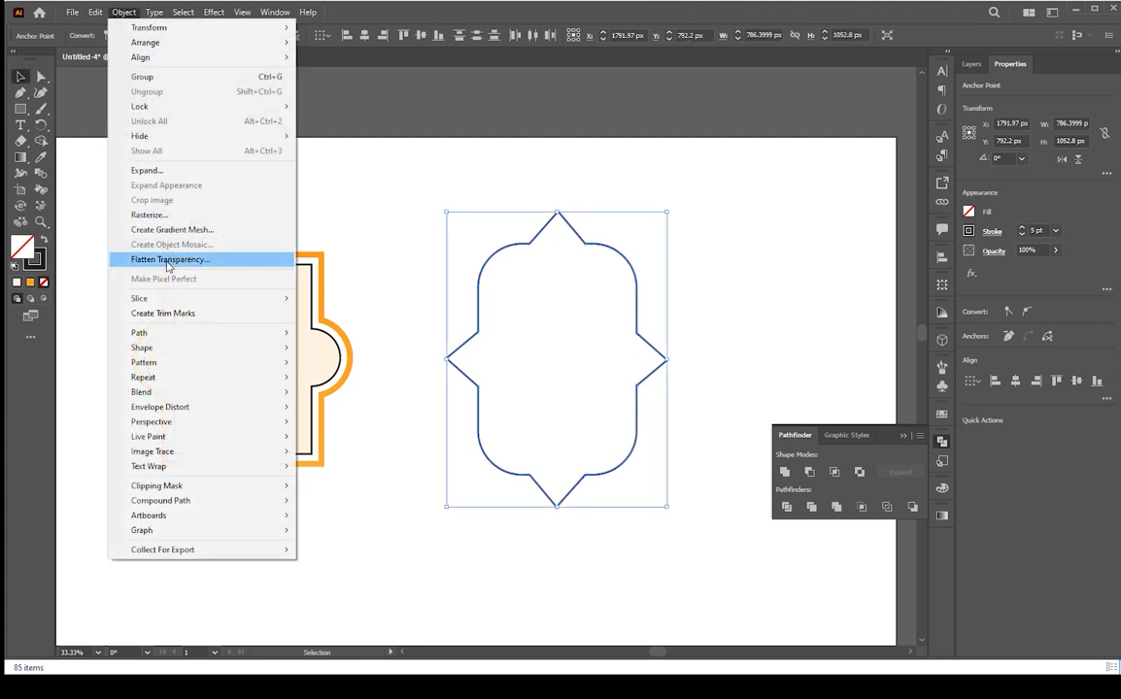
{"action": "mouse_move", "coordinate": [176, 350]}
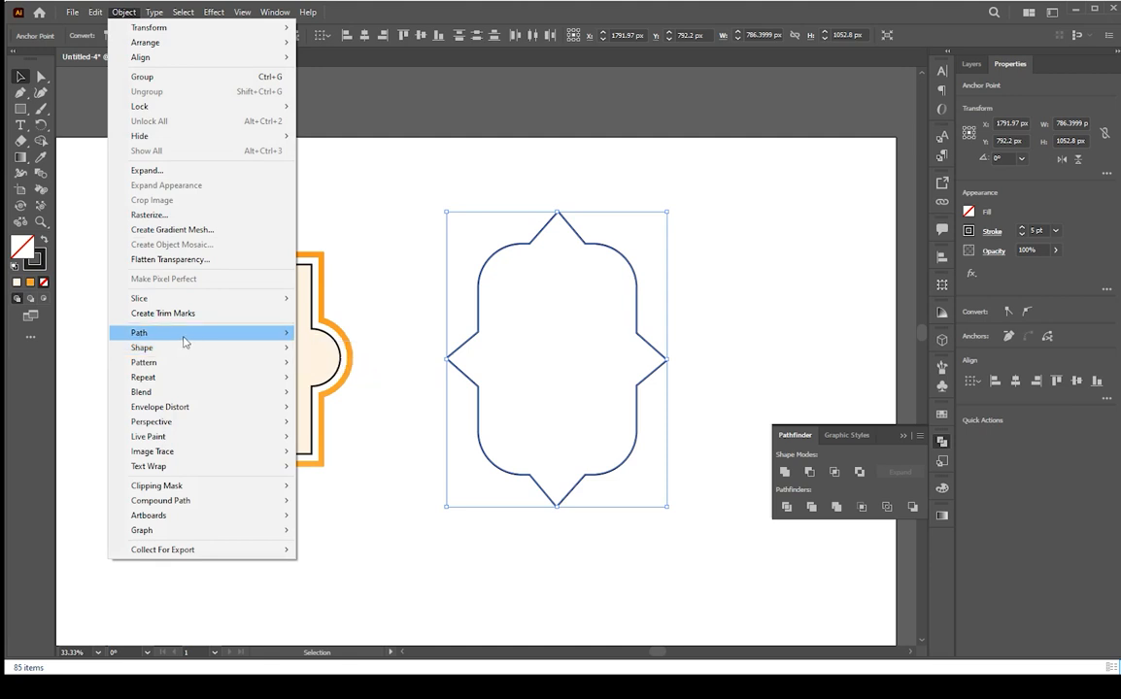
{"action": "left_click", "coordinate": [349, 388]}
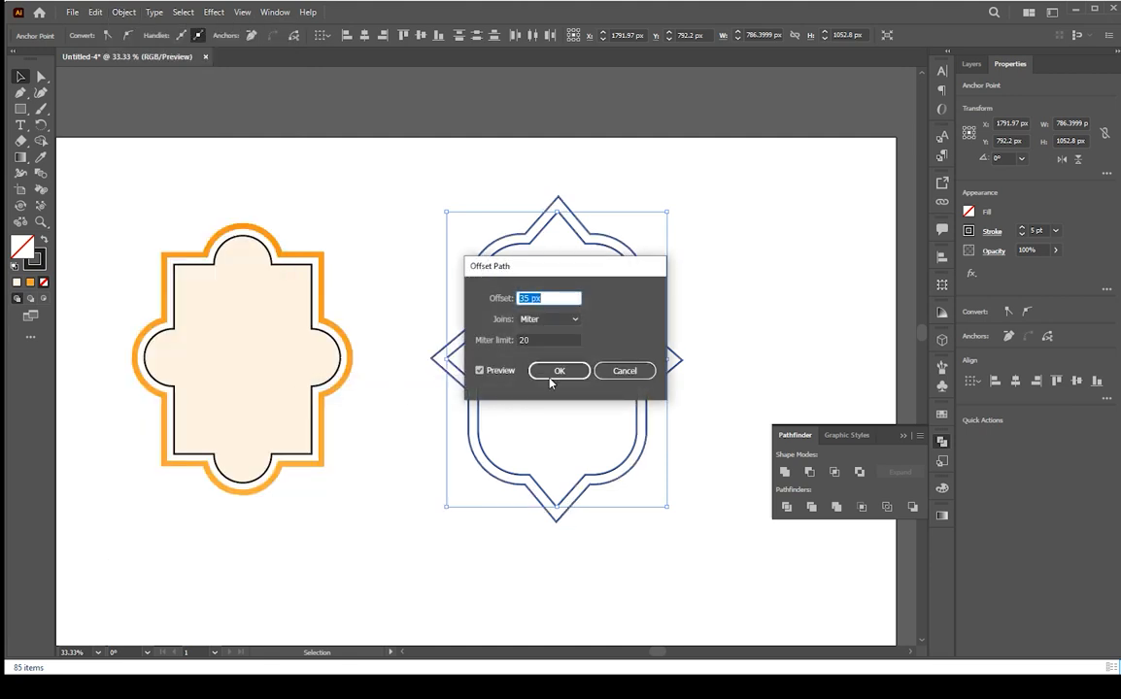
{"action": "left_click", "coordinate": [561, 370]}
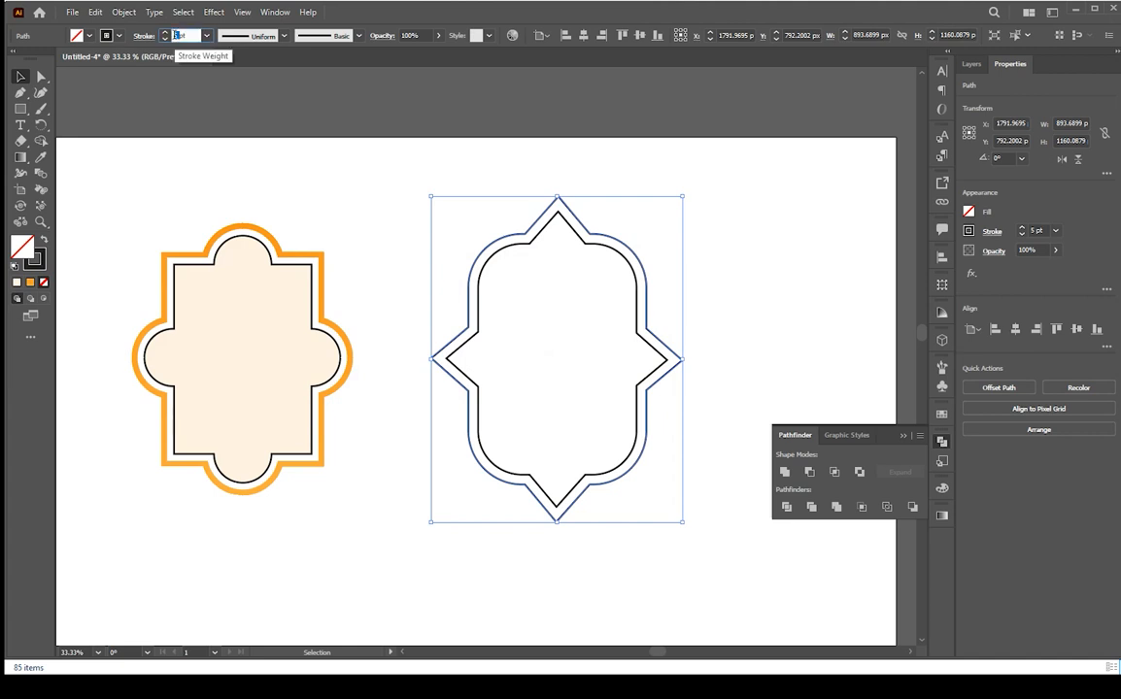
Set the offset path's stroke weight to 20 pt and scale it down slightly
{"action": "key", "text": "Return"}
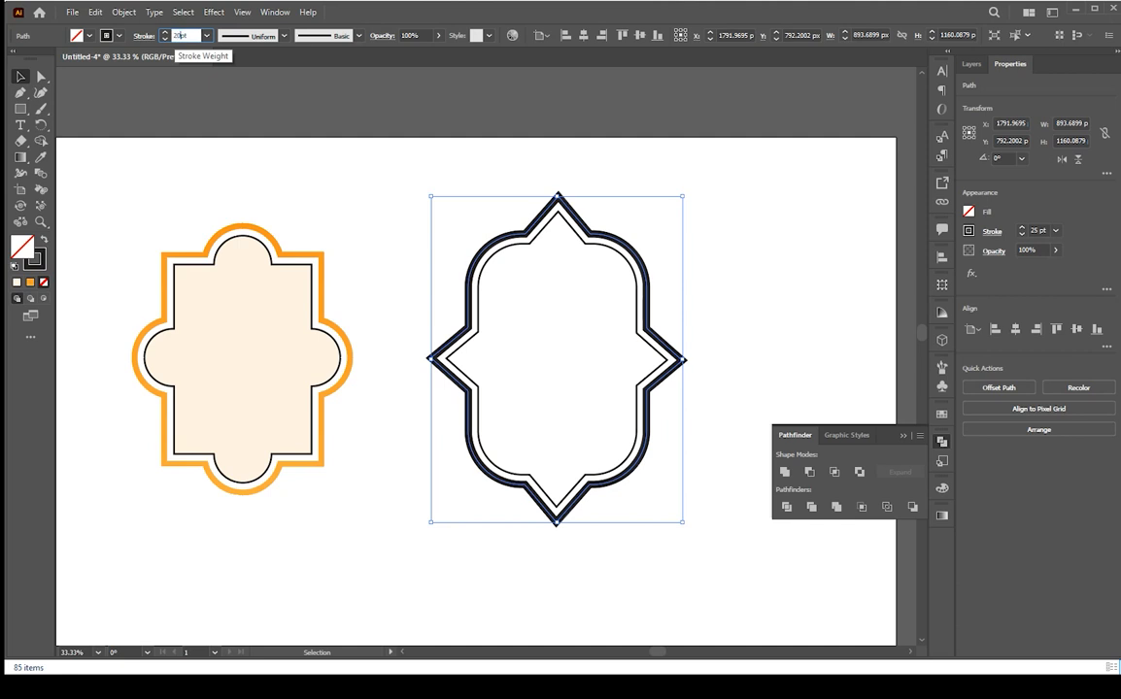
{"action": "key", "text": "Return"}
{"action": "left_click_drag", "start_coordinate": [727, 179], "coordinate": [597, 279]}
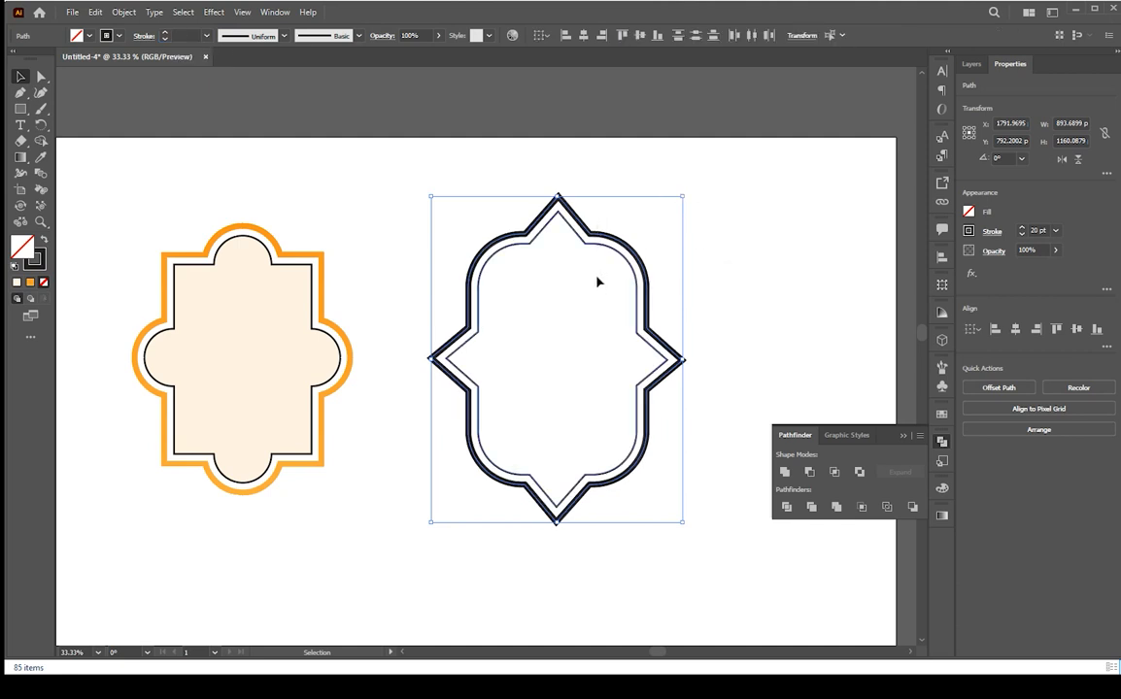
{"action": "left_click_drag", "start_coordinate": [682, 197], "coordinate": [674, 207]}
{"action": "left_click", "coordinate": [748, 258]}
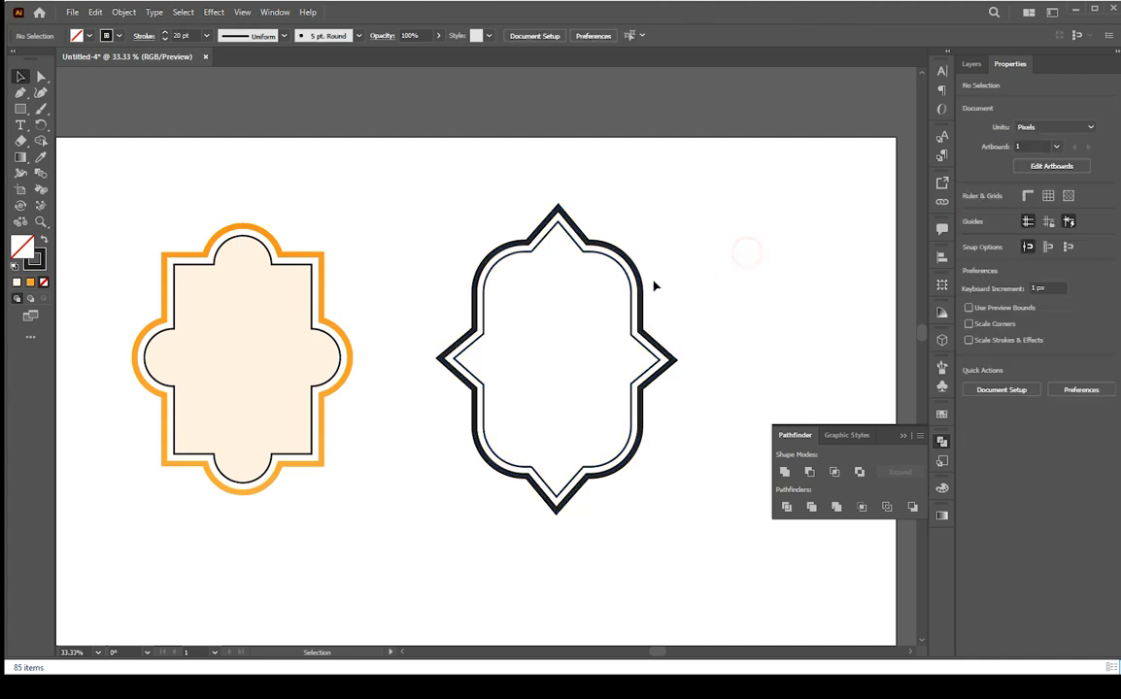
Copy the scalloped frame's orange gradient stroke onto the outer offset path with the Eyedropper
{"action": "left_click", "coordinate": [646, 283]}
{"action": "key", "text": "i"}
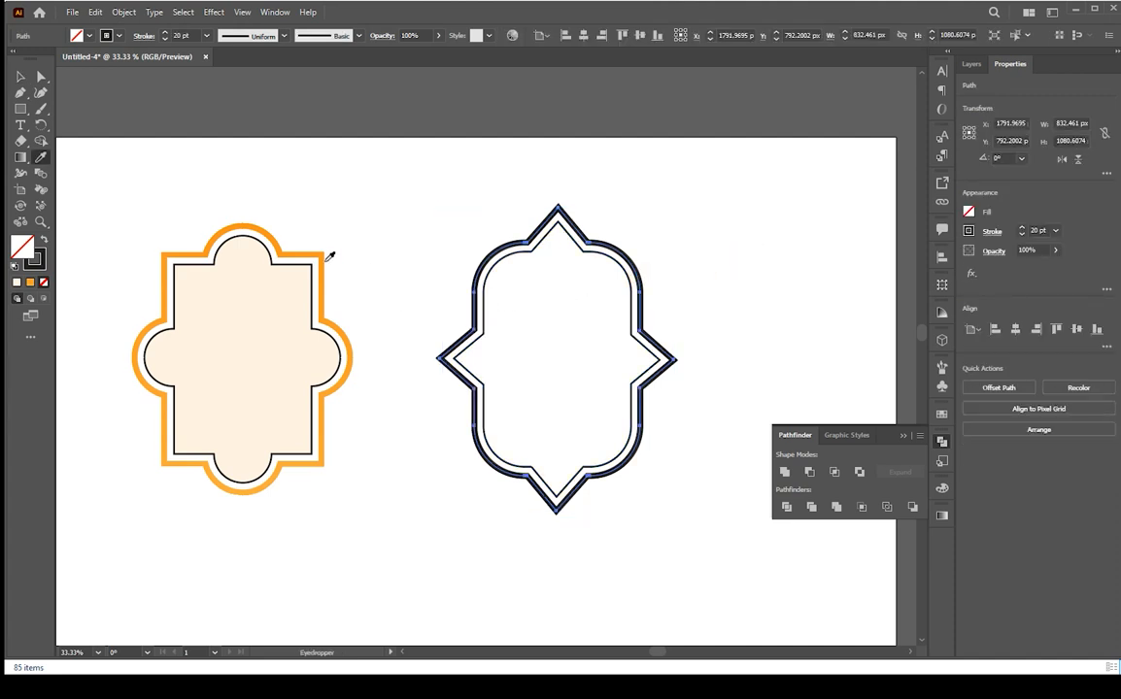
{"action": "left_click", "coordinate": [324, 251]}
{"action": "key", "text": "v"}
{"action": "left_click", "coordinate": [736, 278]}
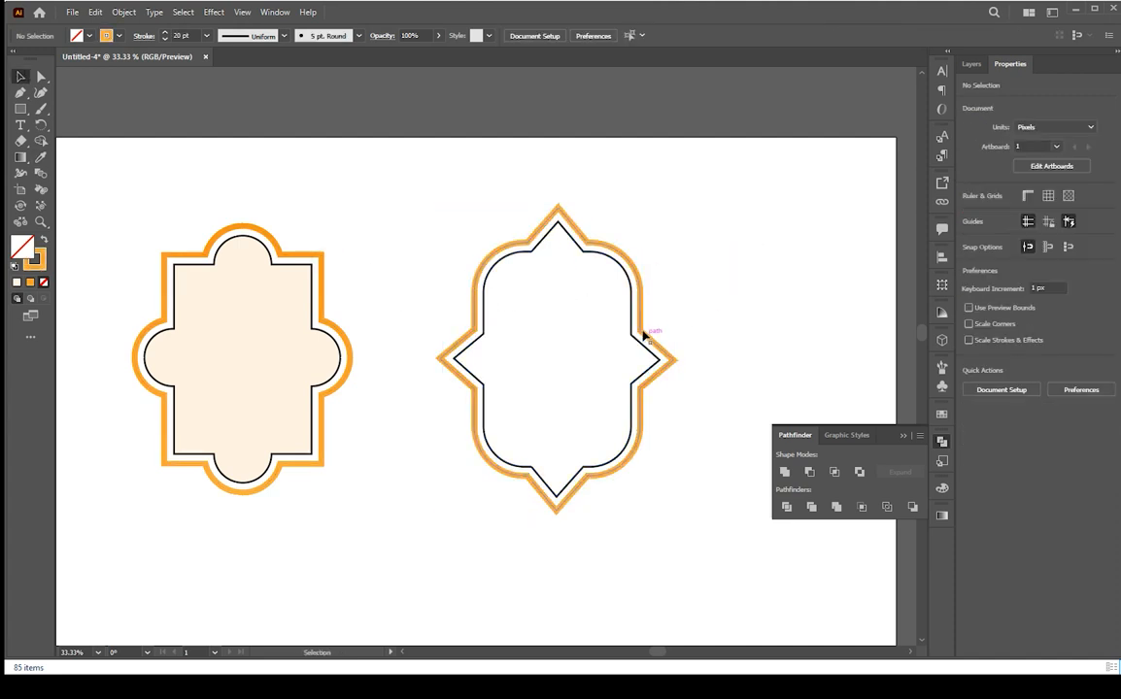
Remove the fill from the scalloped frame's inner shape
{"action": "scroll", "coordinate": [763, 350], "scroll_direction": "down", "scroll_amount": 1}
{"action": "scroll", "coordinate": [765, 352], "scroll_direction": "up", "scroll_amount": 1}
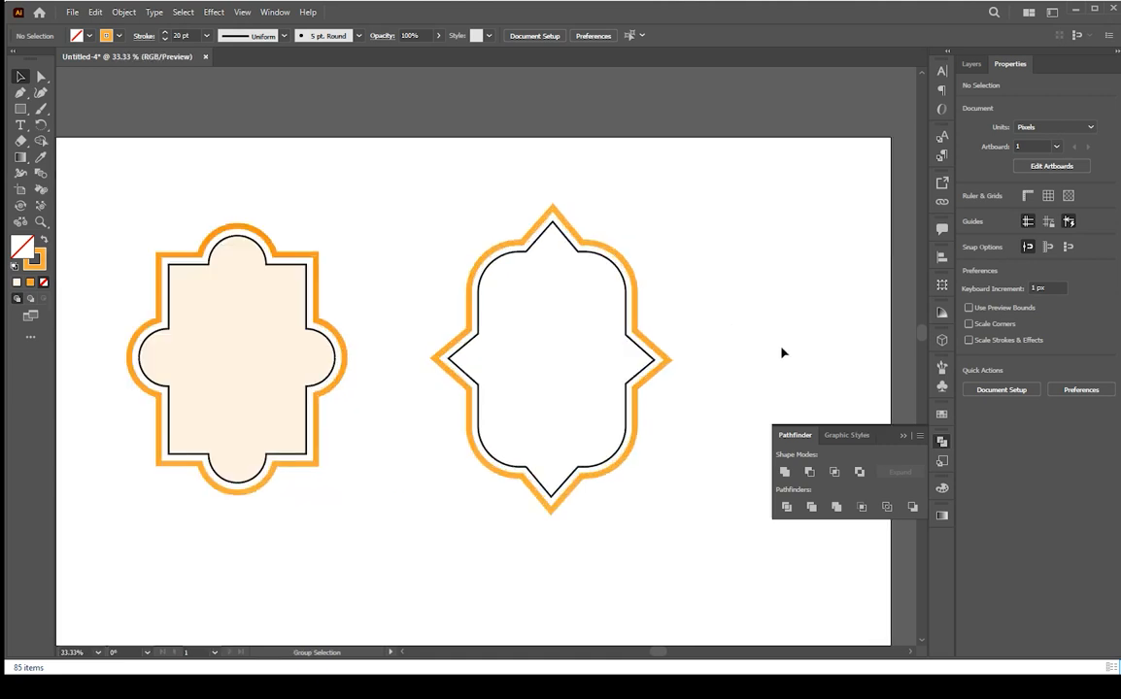
{"action": "left_click", "coordinate": [323, 331]}
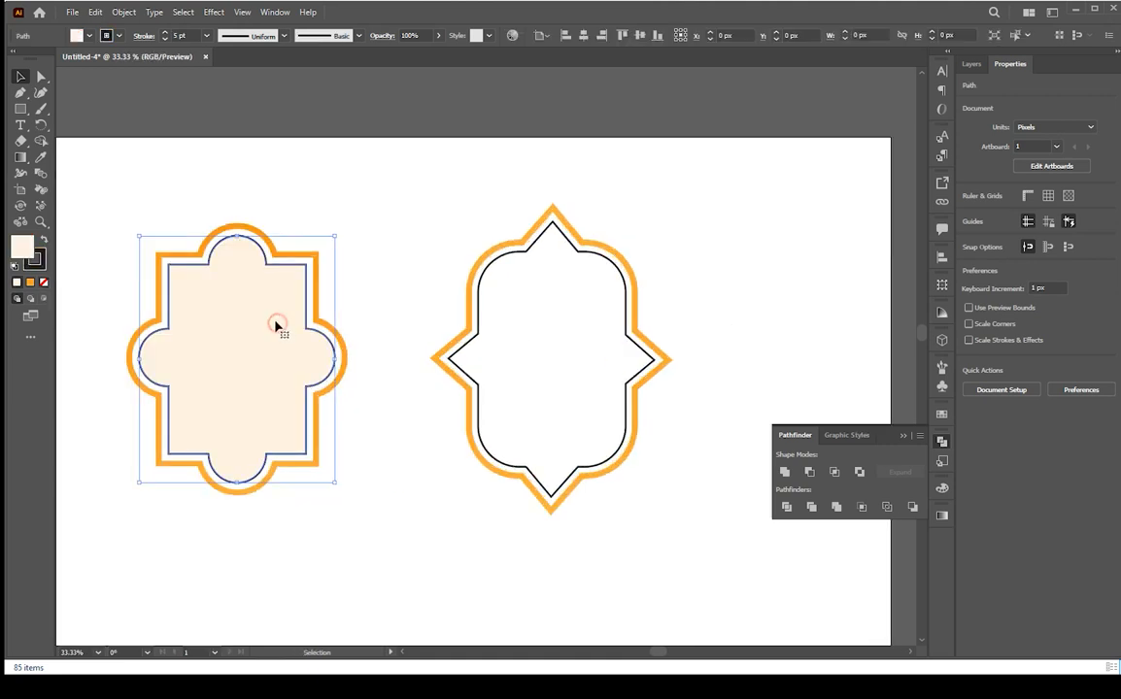
{"action": "left_click", "coordinate": [44, 281]}
{"action": "left_click", "coordinate": [386, 209]}
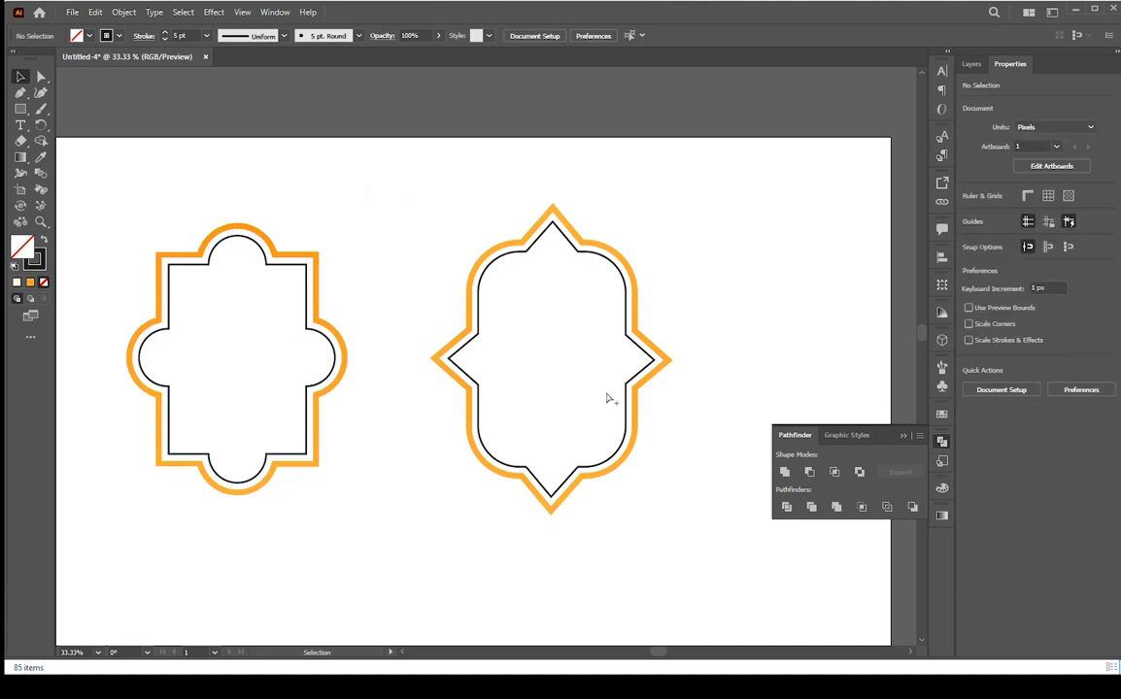
Scale the second frame's outer border slightly smaller and nudge it into place
{"action": "scroll", "coordinate": [641, 394], "scroll_direction": "down", "scroll_amount": 1}
{"action": "left_click", "coordinate": [592, 368]}
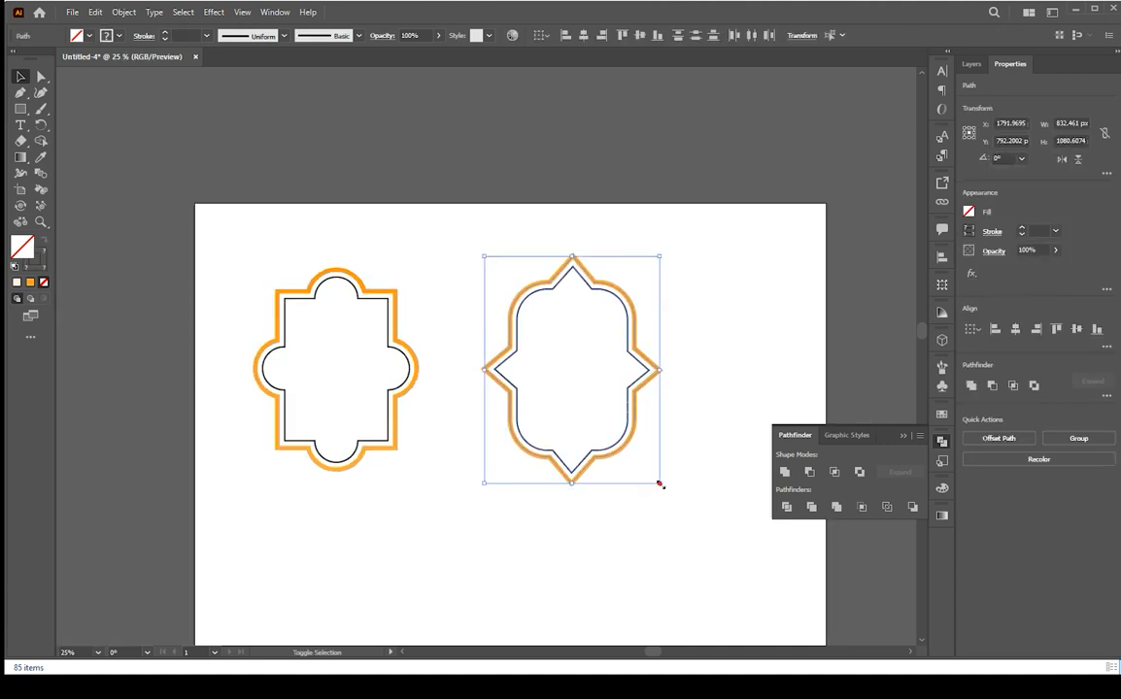
{"action": "left_click_drag", "start_coordinate": [660, 484], "coordinate": [656, 478]}
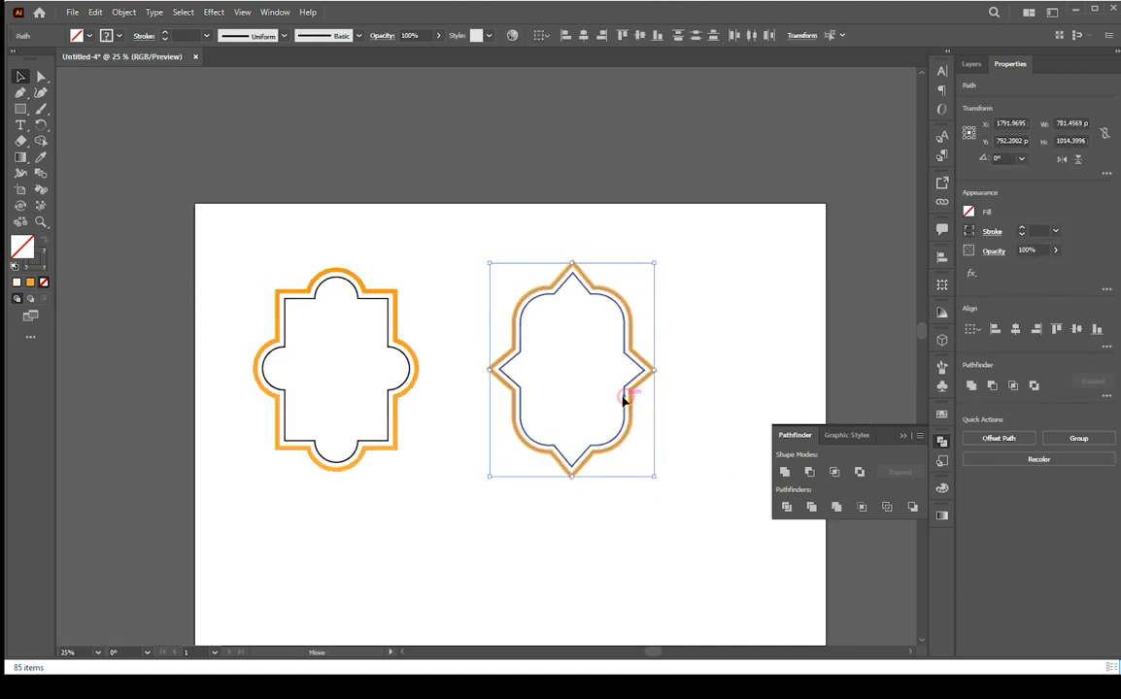
{"action": "left_click_drag", "start_coordinate": [624, 399], "coordinate": [614, 398]}
{"action": "left_click_drag", "start_coordinate": [316, 243], "coordinate": [563, 439]}
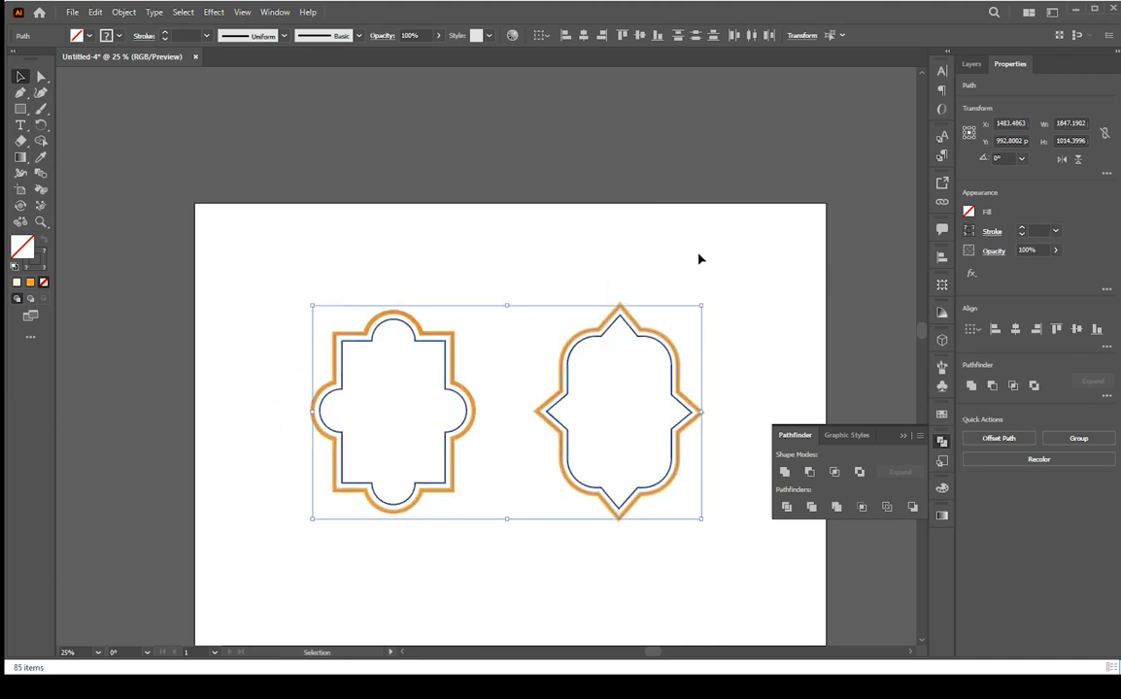
{"action": "left_click", "coordinate": [636, 278]}
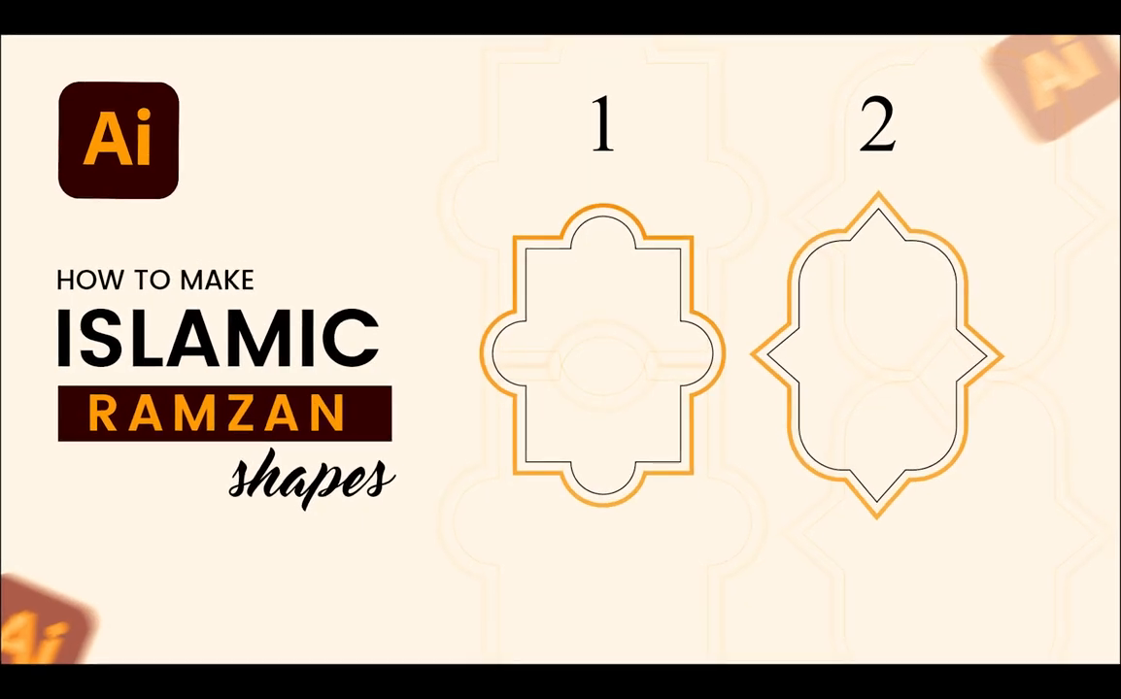